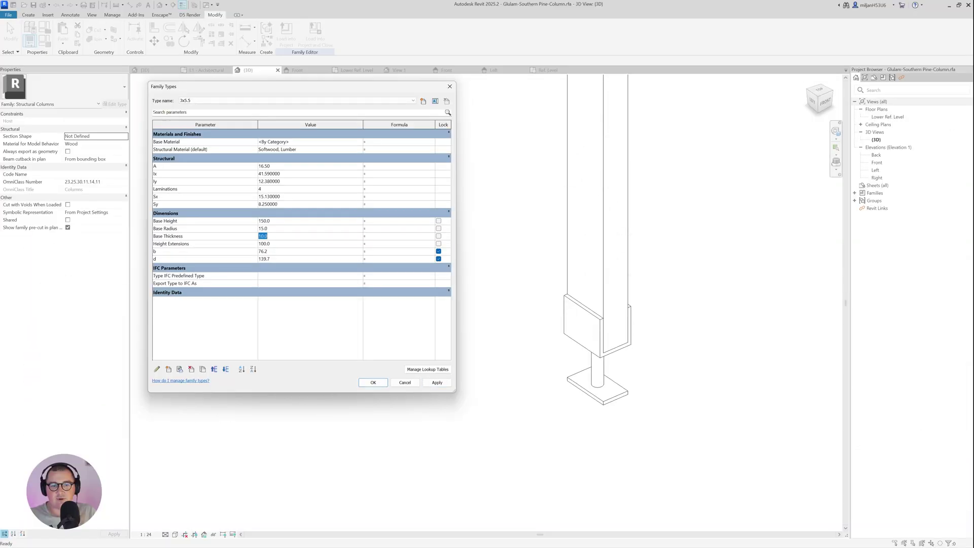
Set the column family's Height Extensions parameter to 150 and apply it to the model
{"action": "left_click", "coordinate": [280, 244]}
{"action": "type", "text": "150"}
{"action": "left_click", "coordinate": [436, 384]}
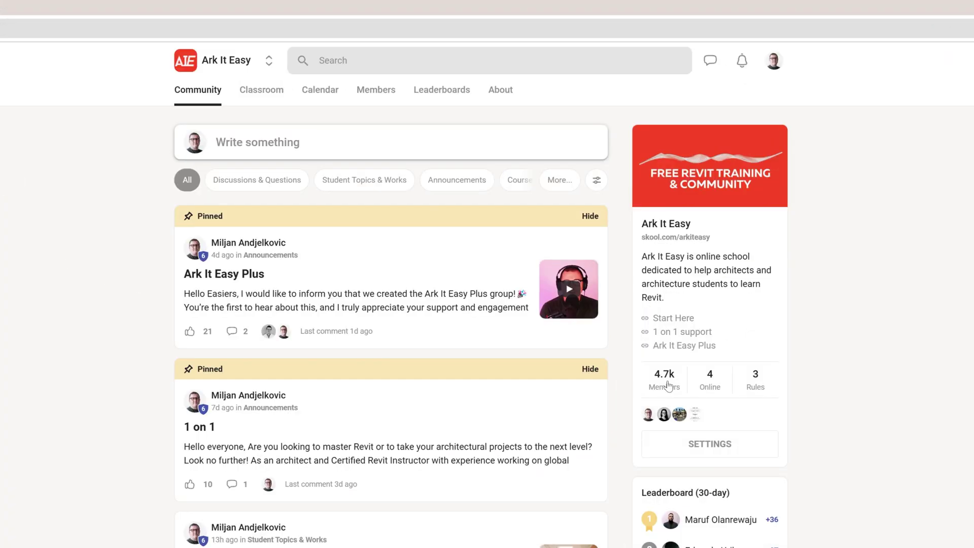
Switch to the Ark It Easy community website and open the FREE Revit Training course in its classroom
{"action": "left_click", "coordinate": [669, 385]}
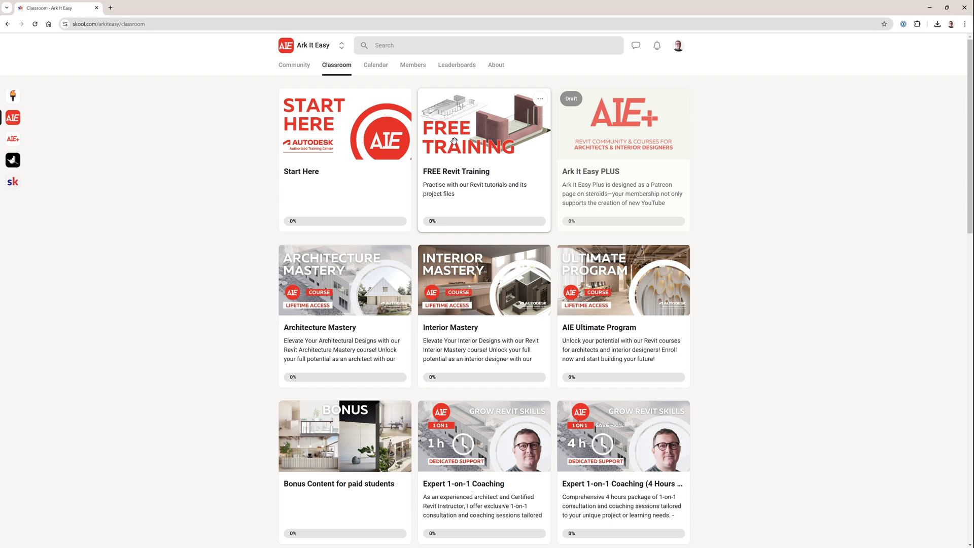
{"action": "left_click", "coordinate": [454, 141]}
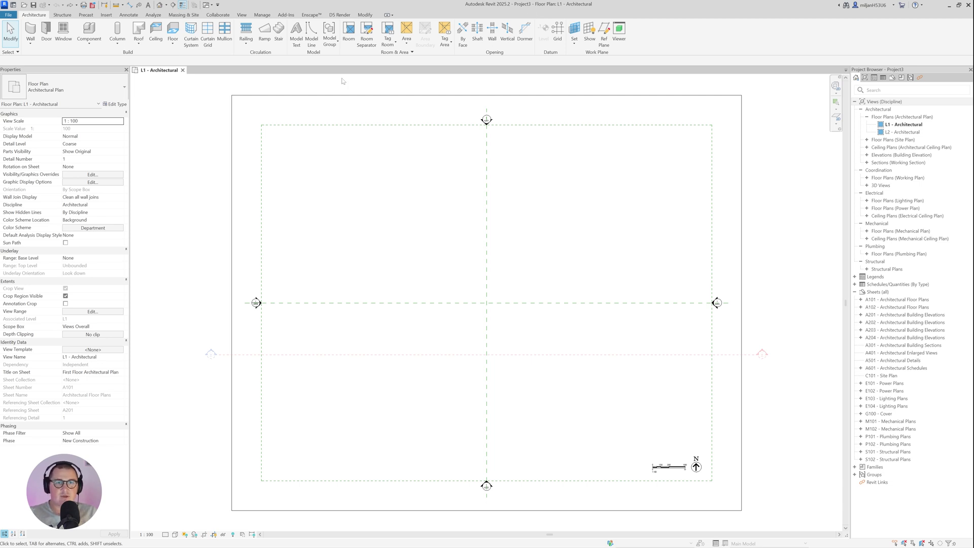
Check which structural column types are available for placement in the project, without placing one
{"action": "left_click", "coordinate": [62, 15]}
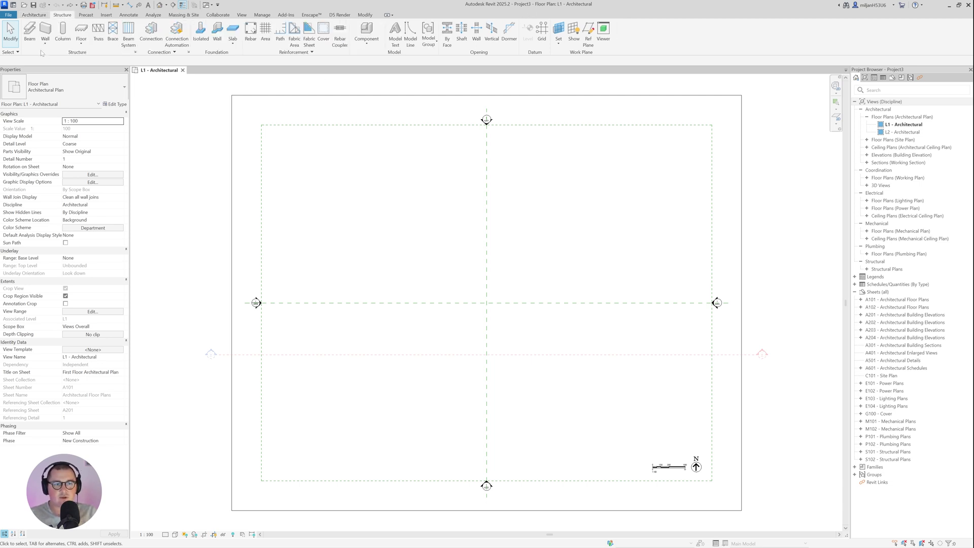
{"action": "left_click", "coordinate": [63, 32]}
{"action": "left_click", "coordinate": [57, 91]}
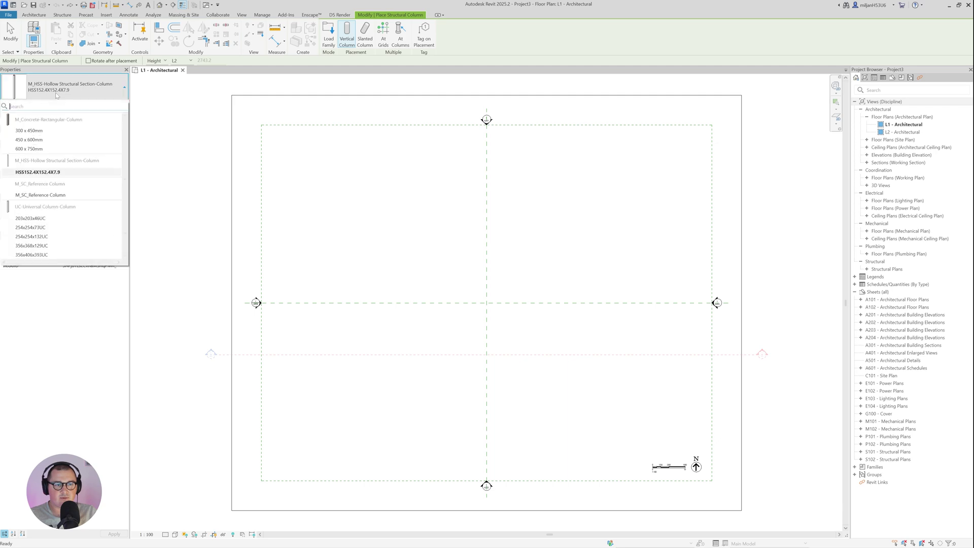
{"action": "left_click", "coordinate": [16, 32]}
Load the Glulam-Southern Pine-Column family with its 3x5.5 type from the Autodesk library's Structural Columns category
{"action": "left_click", "coordinate": [107, 15]}
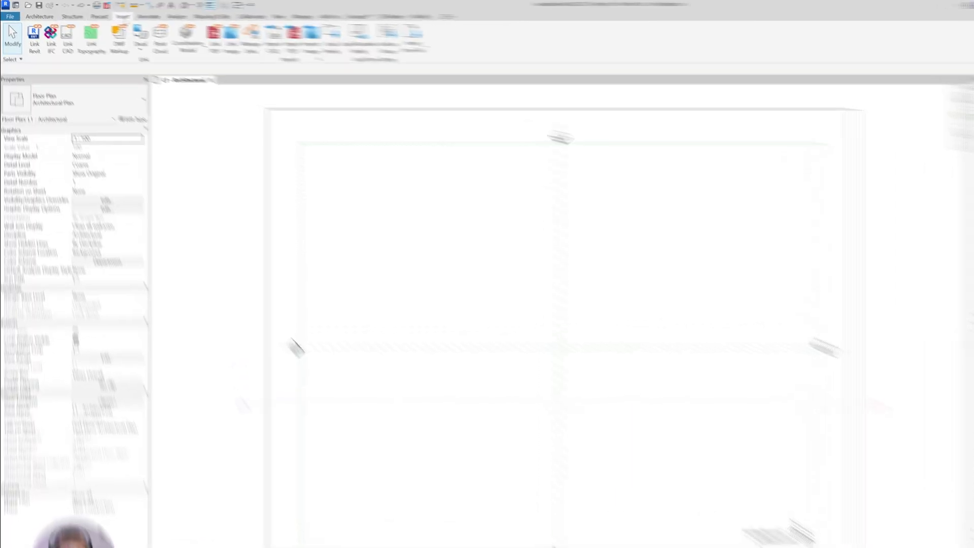
{"action": "left_click", "coordinate": [391, 36]}
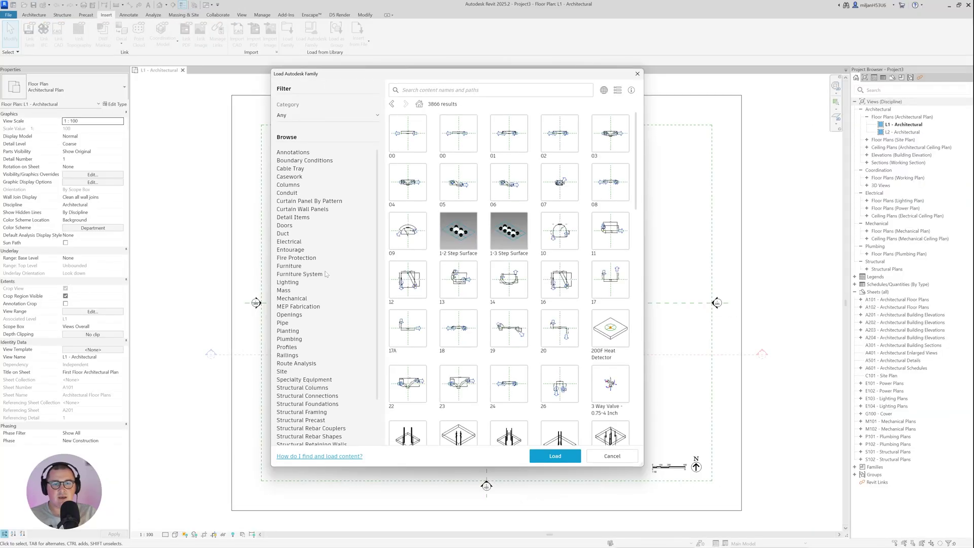
{"action": "scroll", "coordinate": [312, 274], "scroll_direction": "down", "scroll_amount": 2}
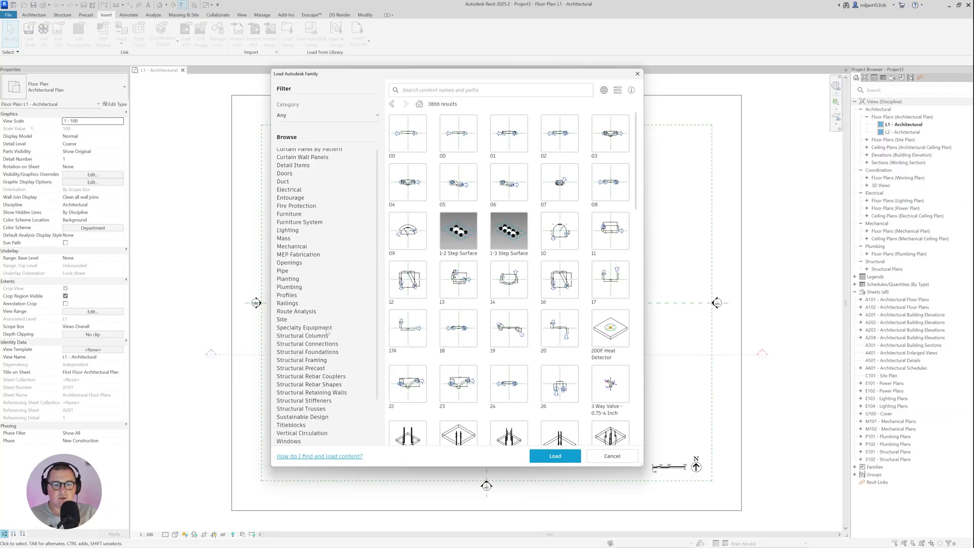
{"action": "left_click", "coordinate": [296, 337]}
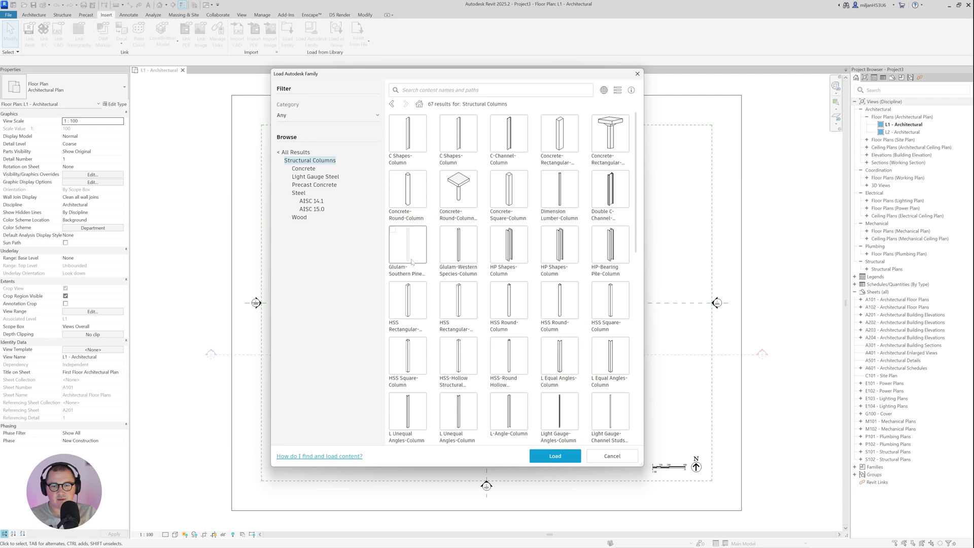
{"action": "left_click", "coordinate": [393, 231]}
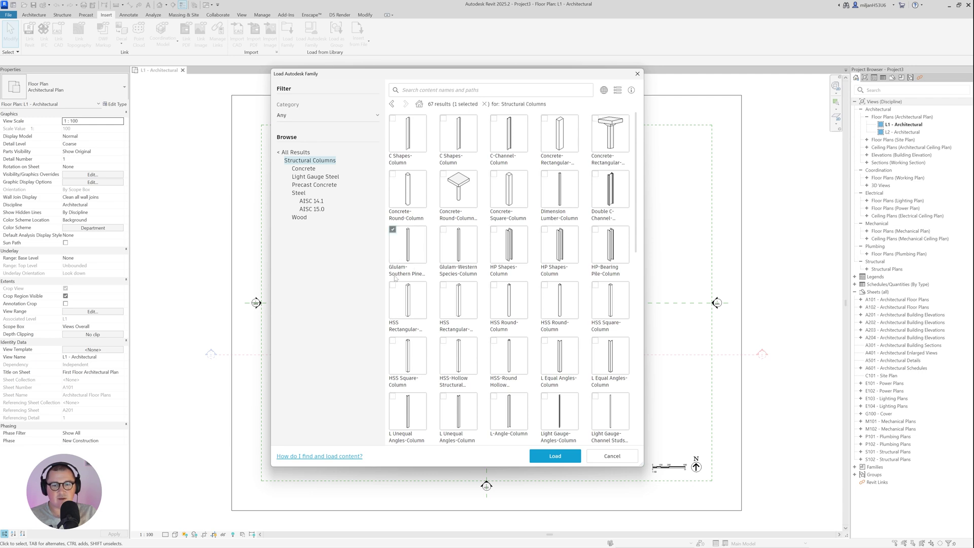
{"action": "left_click", "coordinate": [550, 457]}
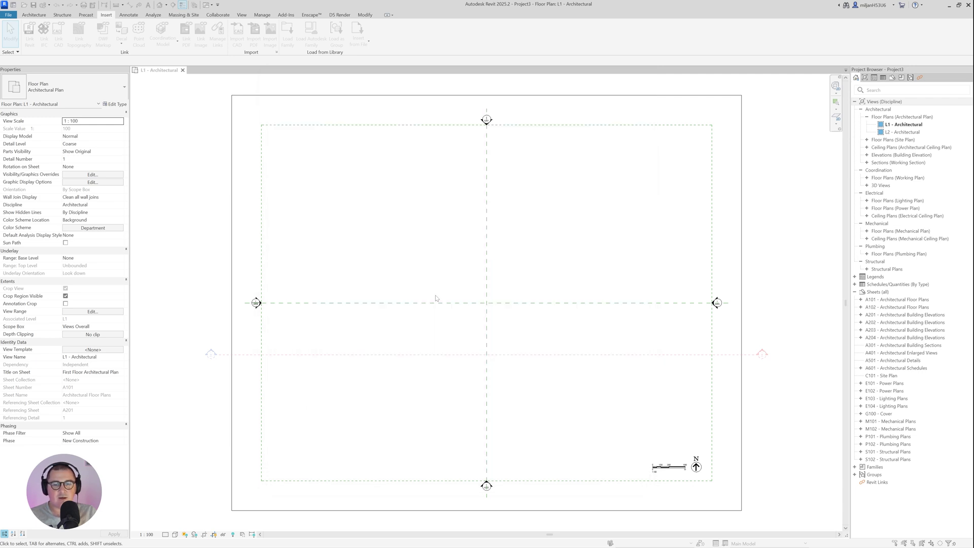
{"action": "left_click", "coordinate": [429, 264]}
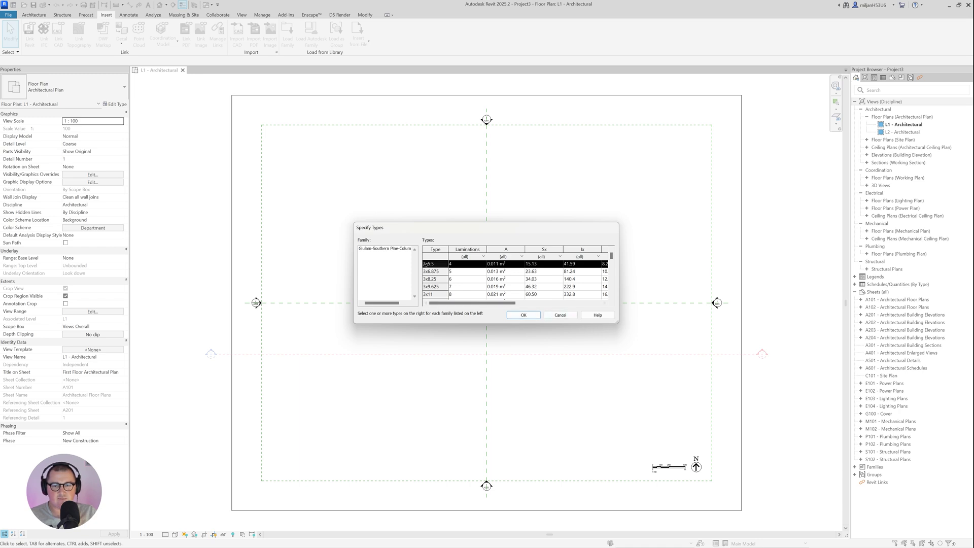
{"action": "left_click", "coordinate": [524, 315]}
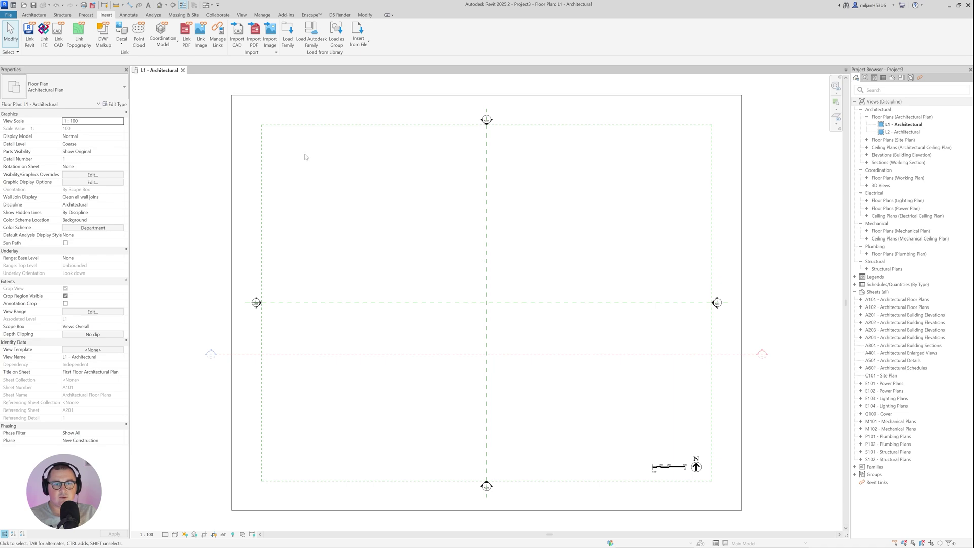
Place one vertical 3x5.5 Glulam-Southern Pine structural column in the L1 plan, near the intersection of the two dashed centre lines
{"action": "left_click", "coordinate": [61, 15]}
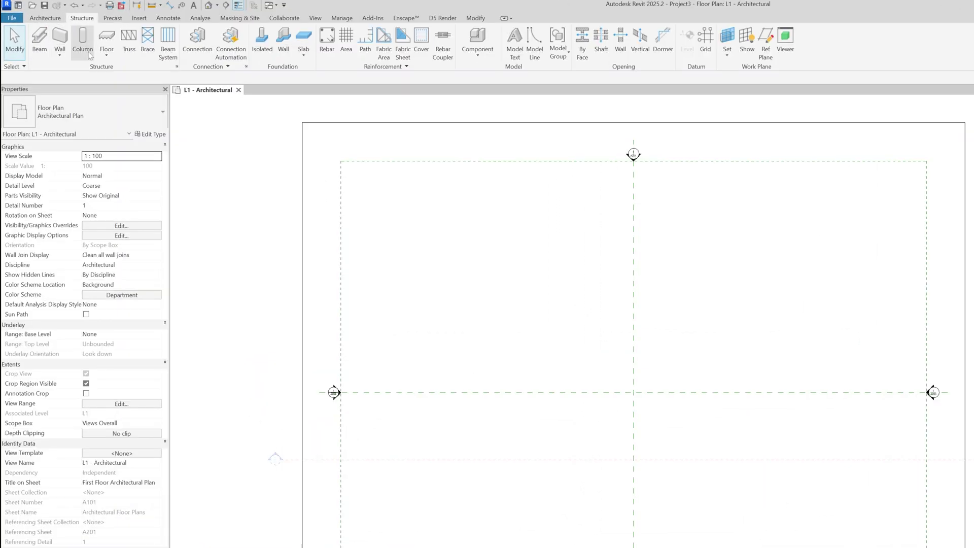
{"action": "left_click", "coordinate": [88, 53]}
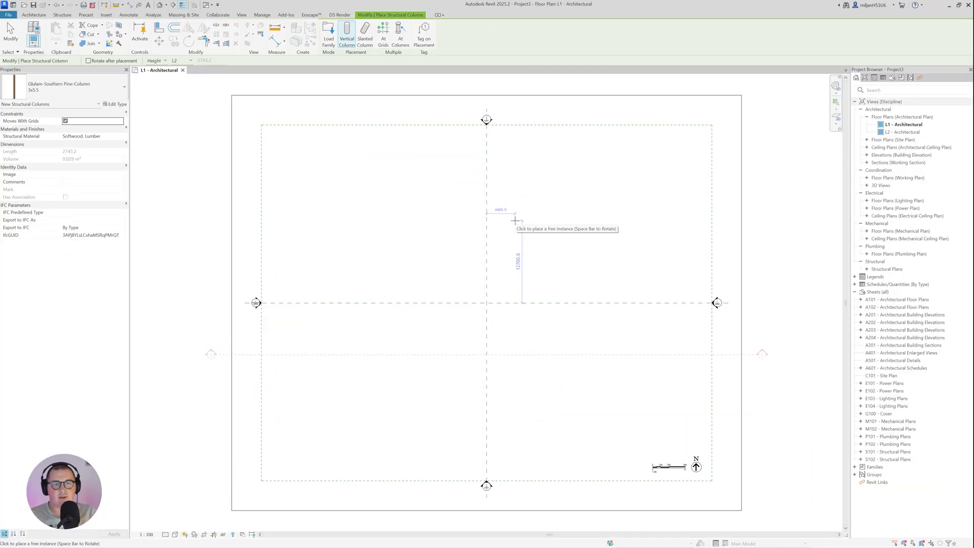
{"action": "scroll", "coordinate": [548, 294], "scroll_direction": "up", "scroll_amount": 3}
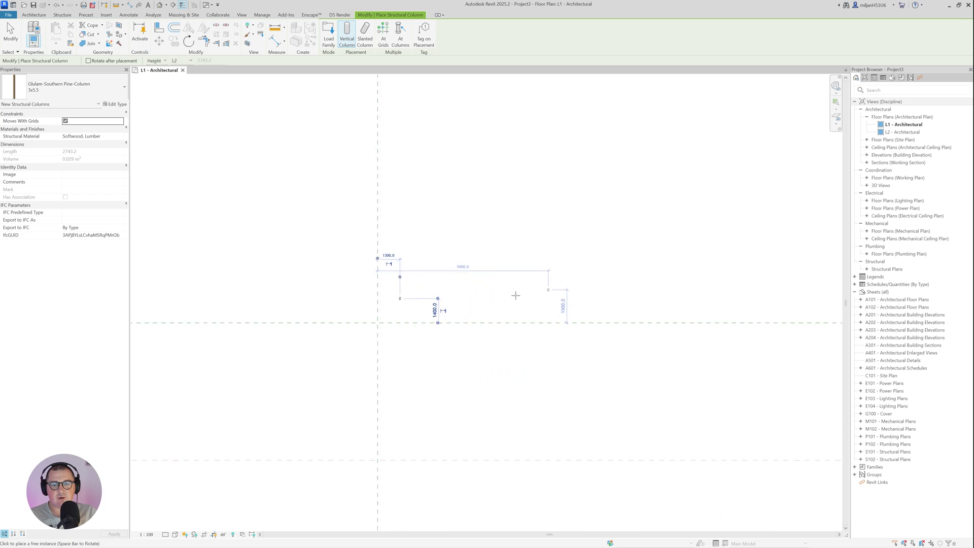
{"action": "scroll", "coordinate": [515, 295], "scroll_direction": "up", "scroll_amount": 3}
{"action": "left_click", "coordinate": [283, 300]}
{"action": "key", "text": "Escape"}
{"action": "key", "text": "Escape"}
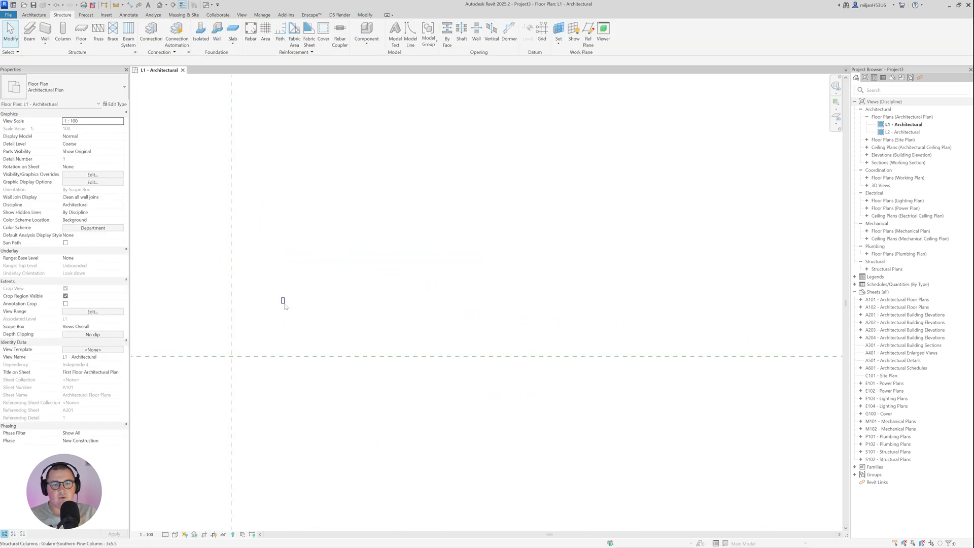
Open the placed glulam column's family for editing and inspect its geometry in 3D
{"action": "left_click", "coordinate": [283, 300]}
{"action": "middle_click_drag", "start_coordinate": [278, 284], "coordinate": [314, 289]}
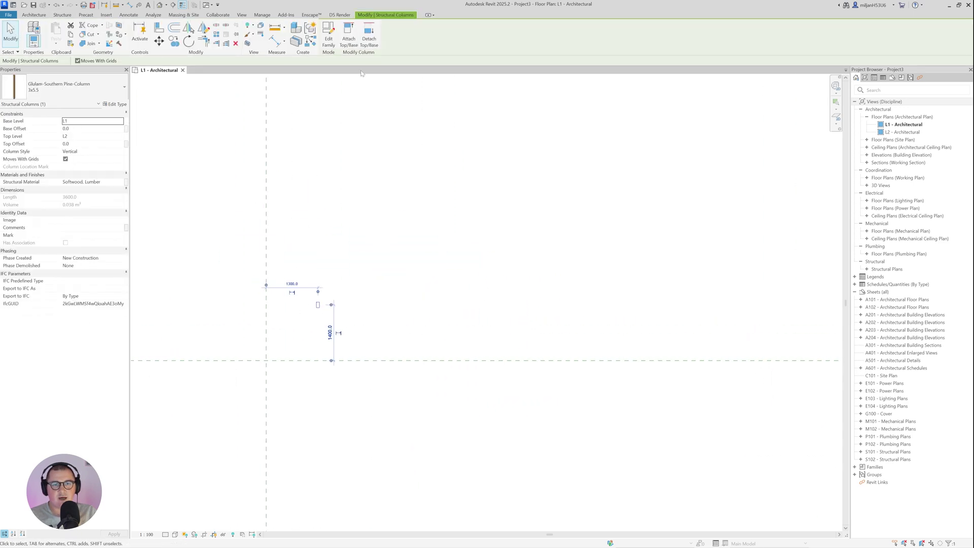
{"action": "left_click", "coordinate": [329, 34]}
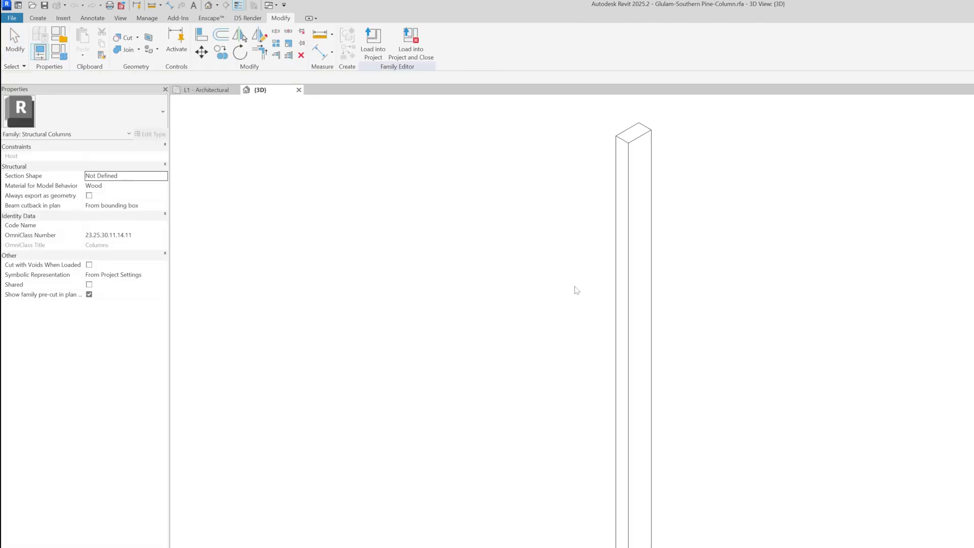
{"action": "middle_click_drag", "start_coordinate": [427, 312], "coordinate": [573, 367], "text": "shift"}
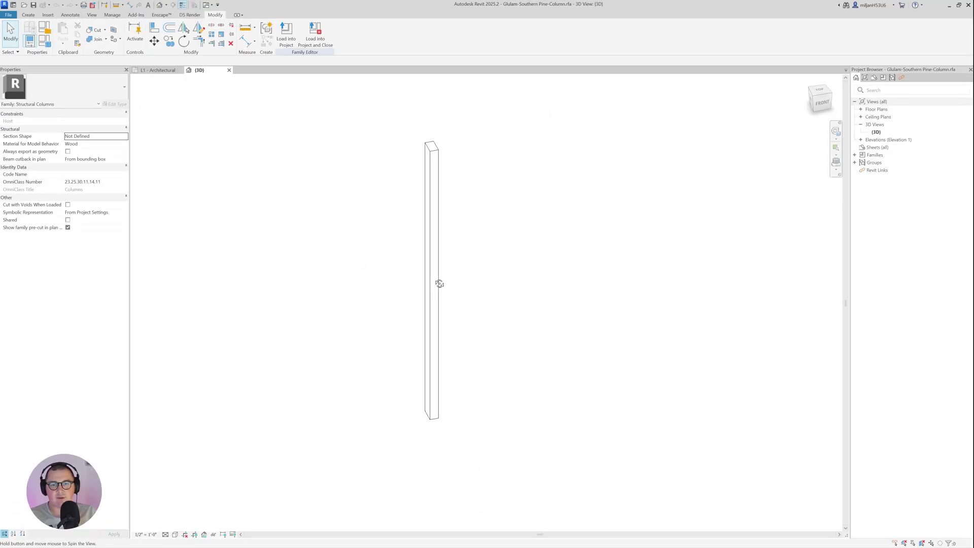
{"action": "middle_click_drag", "start_coordinate": [439, 284], "coordinate": [456, 280], "text": "shift"}
Open the family's Front elevation and Lower Ref. Level plan, finishing on the Front elevation
{"action": "left_click", "coordinate": [874, 102]}
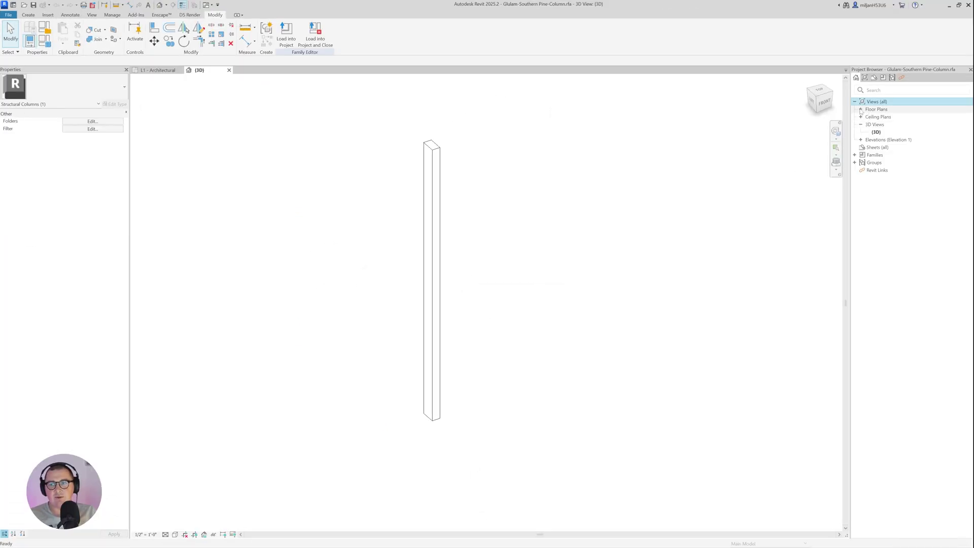
{"action": "left_click", "coordinate": [861, 109]}
{"action": "left_click", "coordinate": [861, 147]}
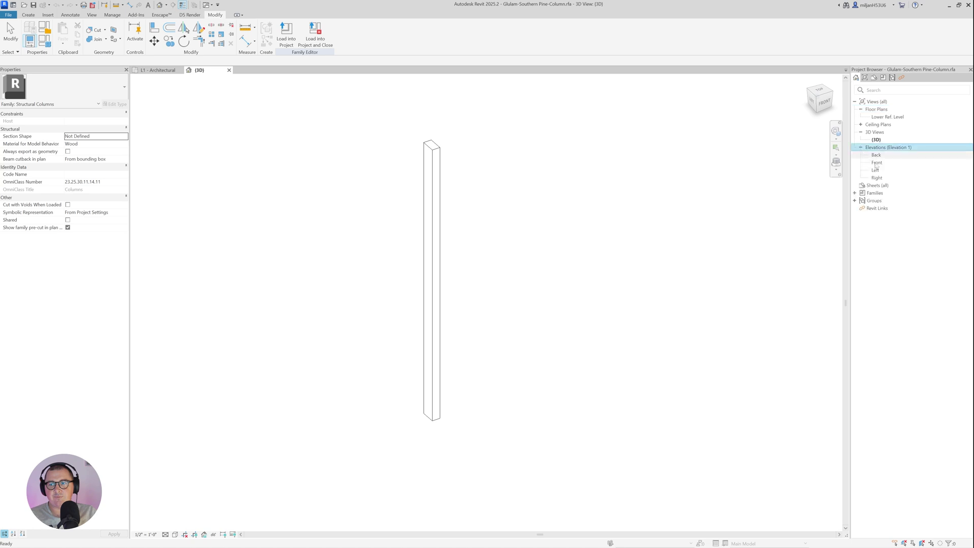
{"action": "double_click", "coordinate": [876, 164]}
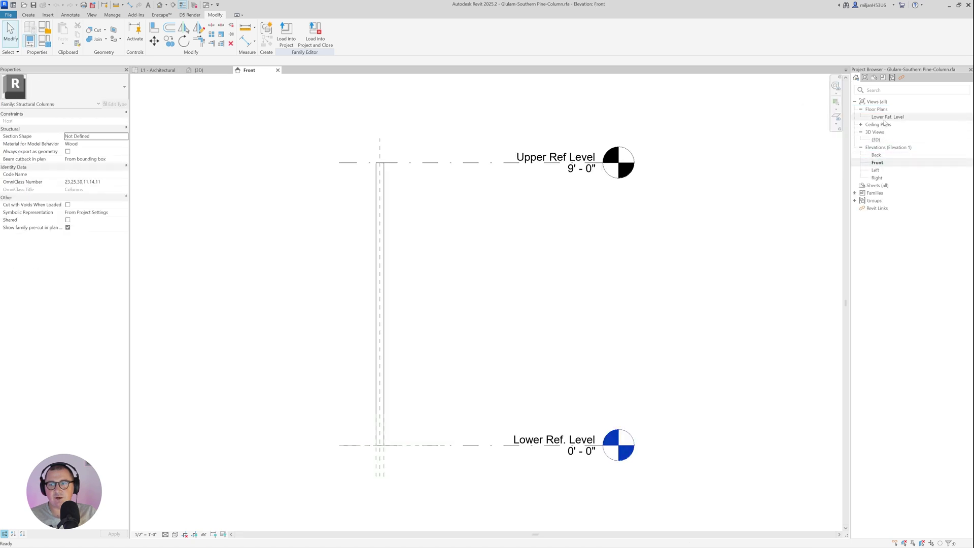
{"action": "double_click", "coordinate": [887, 118]}
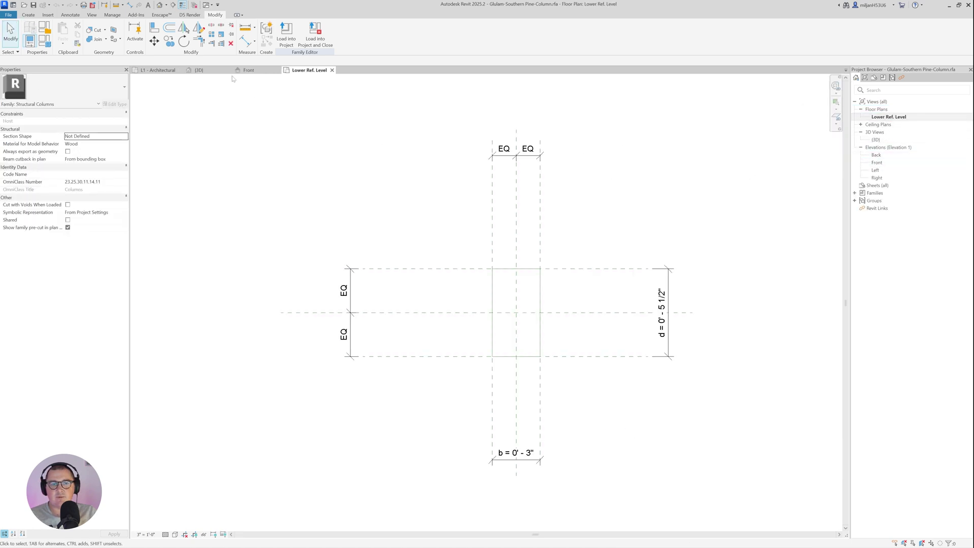
{"action": "left_click", "coordinate": [249, 70]}
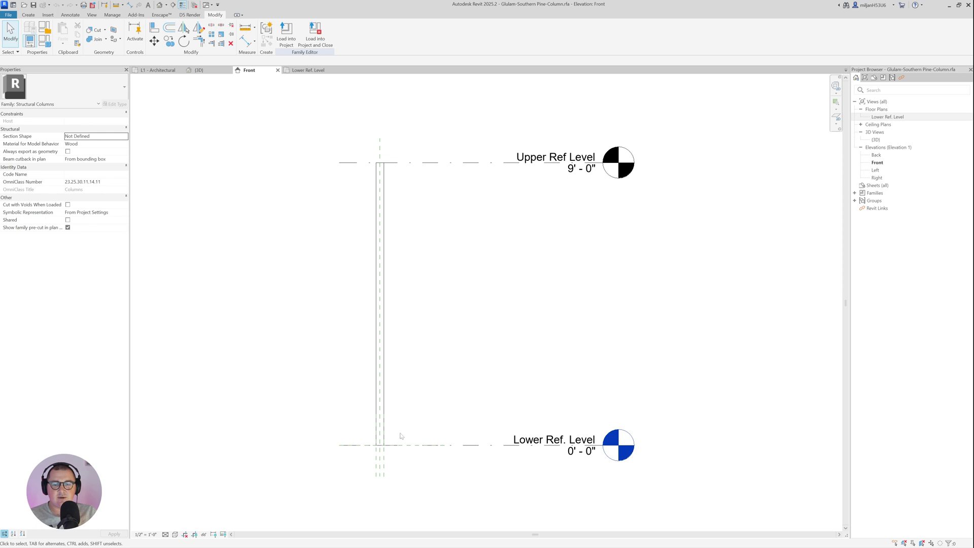
Open the project's default 3D view and compare the project views with the column family's views
{"action": "left_click", "coordinate": [140, 72]}
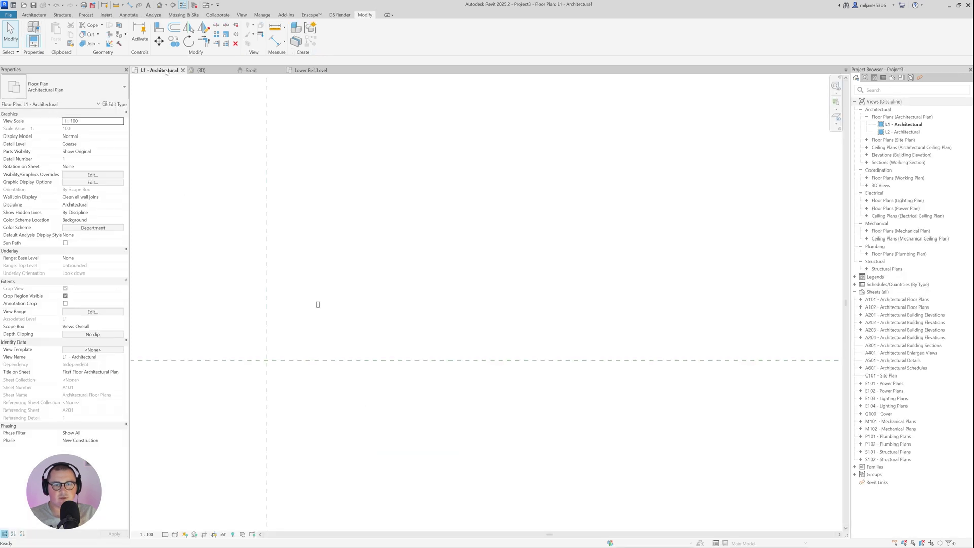
{"action": "left_click", "coordinate": [159, 5]}
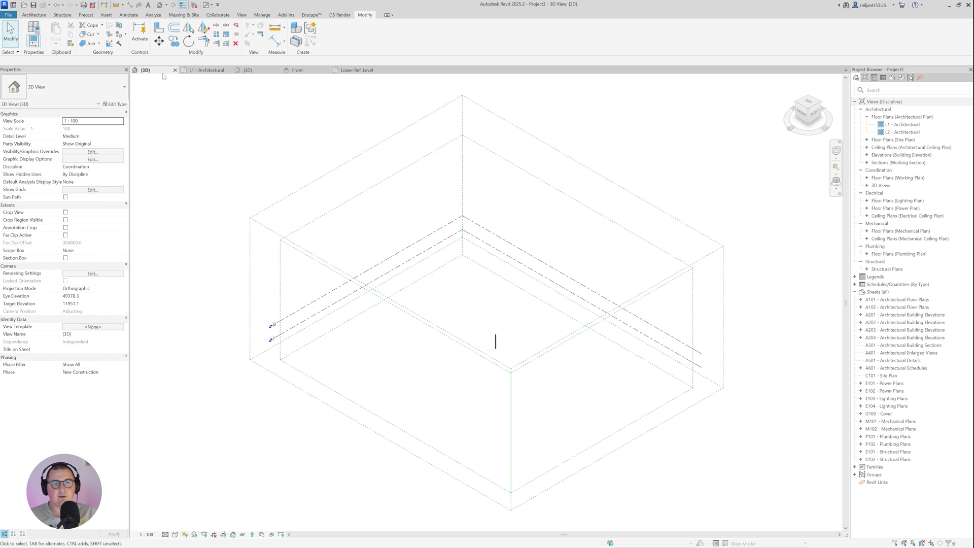
{"action": "left_click", "coordinate": [197, 72]}
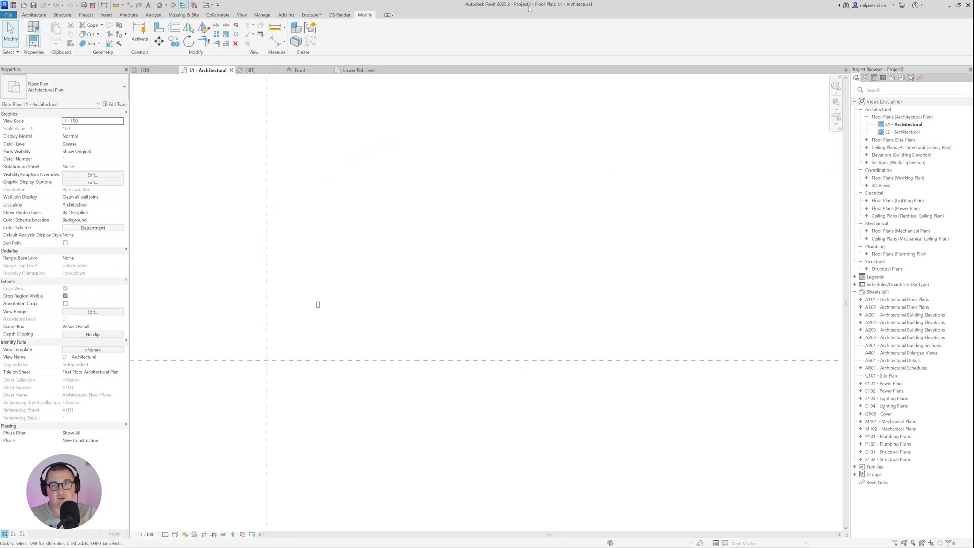
{"action": "key", "text": "ctrl+Tab"}
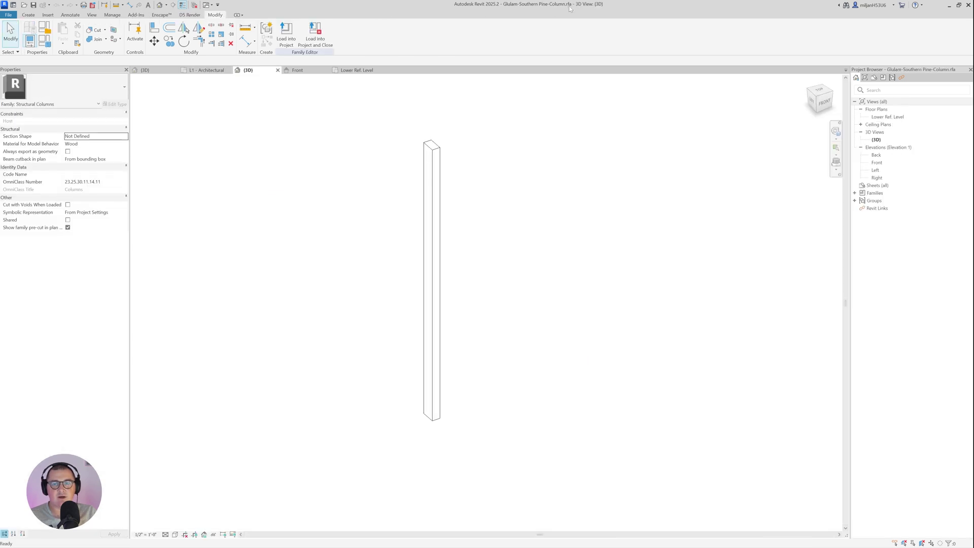
{"action": "key", "text": "ctrl+Tab"}
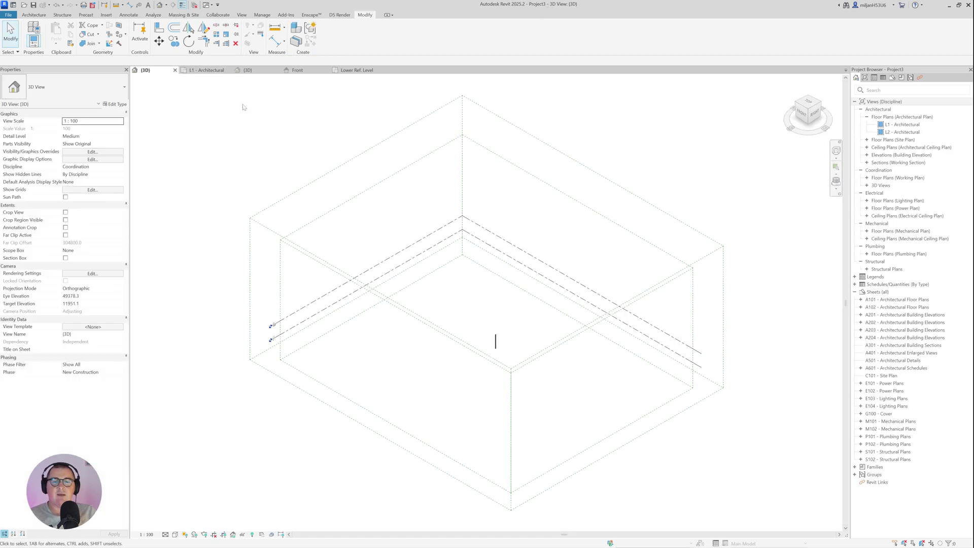
Hide all annotation categories in the project's 3D view through its Visibility/Graphic Overrides
{"action": "key", "text": "v"}
{"action": "key", "text": "v"}
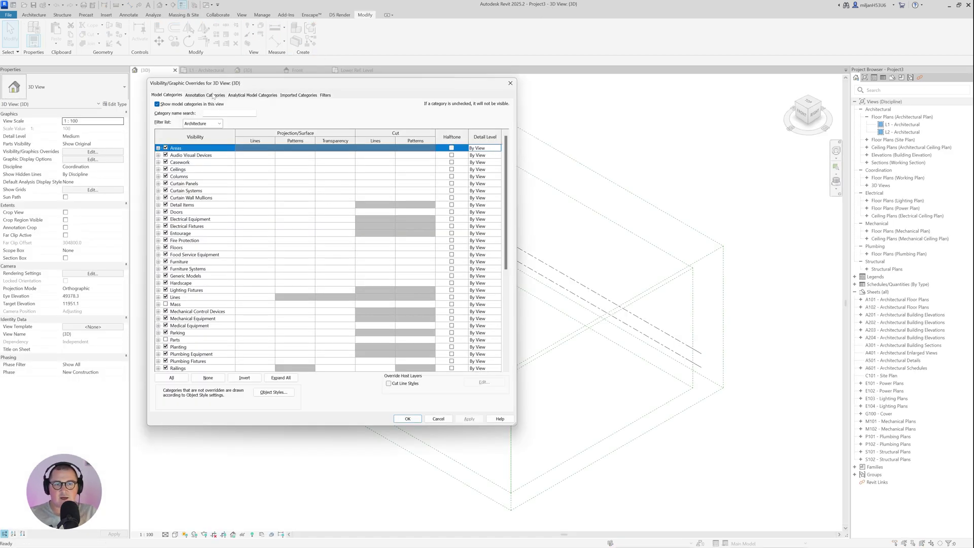
{"action": "left_click", "coordinate": [213, 95]}
{"action": "scroll", "coordinate": [258, 262], "scroll_direction": "down", "scroll_amount": 15}
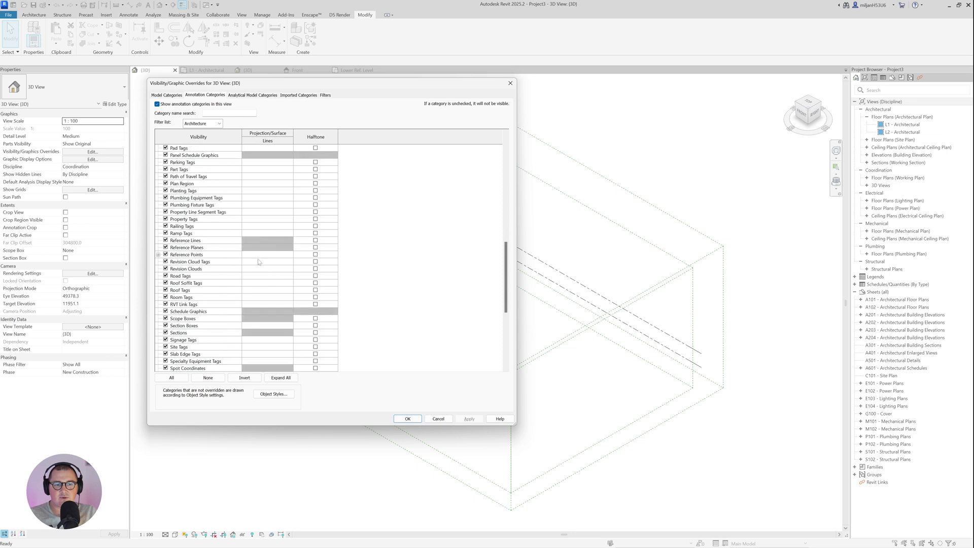
{"action": "left_click", "coordinate": [172, 105]}
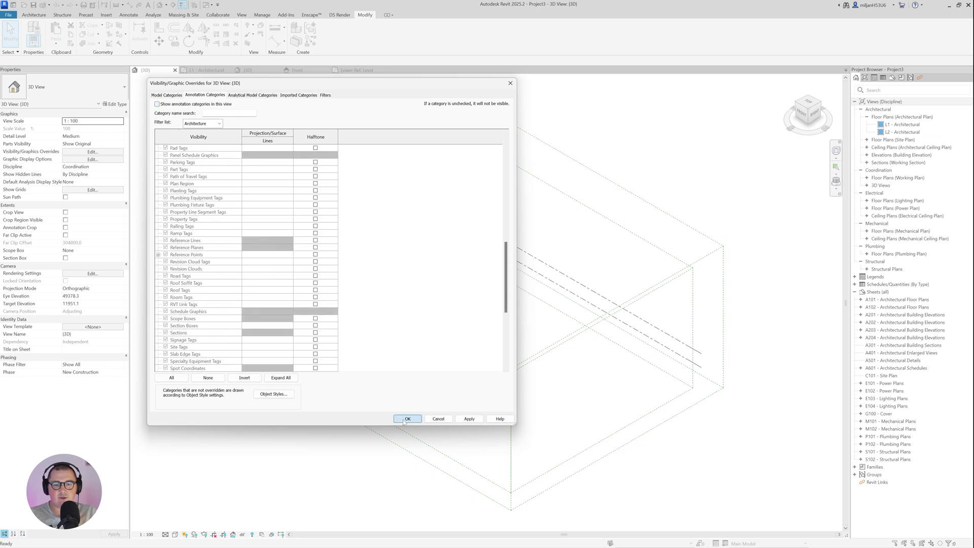
{"action": "left_click", "coordinate": [406, 419]}
Inspect the placed glulam column up close in the project's 3D view
{"action": "left_click", "coordinate": [429, 350]}
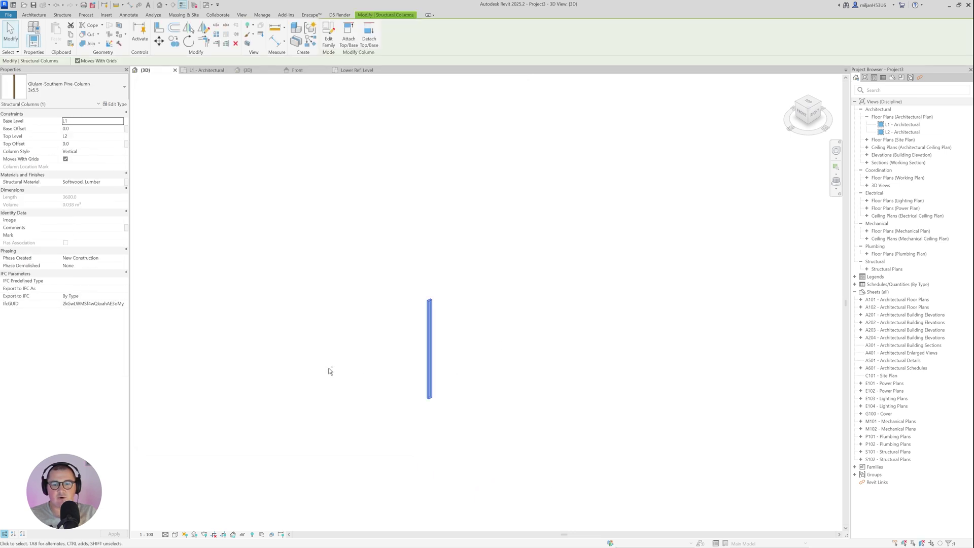
{"action": "middle_click_drag", "start_coordinate": [328, 372], "coordinate": [489, 352], "text": "shift"}
{"action": "left_click", "coordinate": [512, 357]}
{"action": "scroll", "coordinate": [466, 347], "scroll_direction": "up", "scroll_amount": 2}
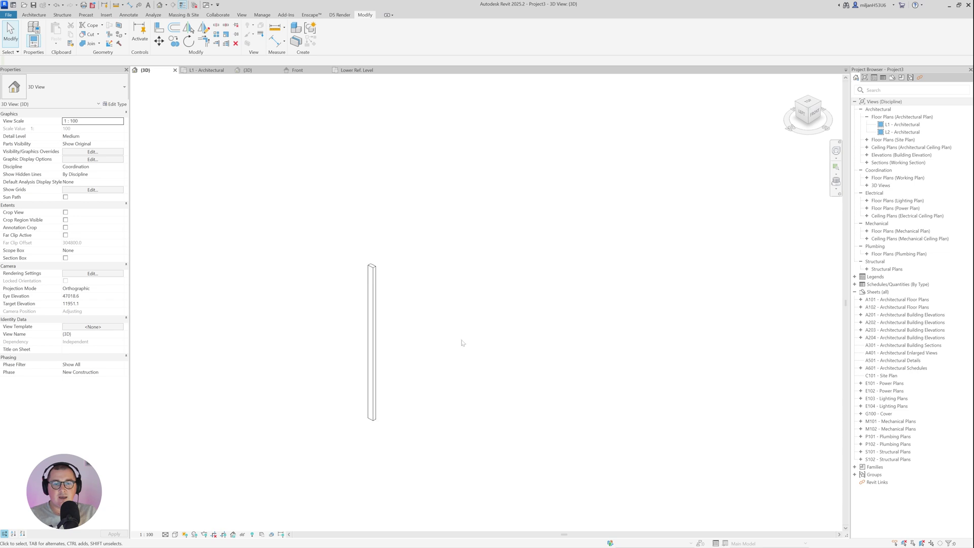
Compare the column family's Lower Ref. Level plan and Front elevation with the column in the project's 3D view
{"action": "left_click", "coordinate": [356, 71]}
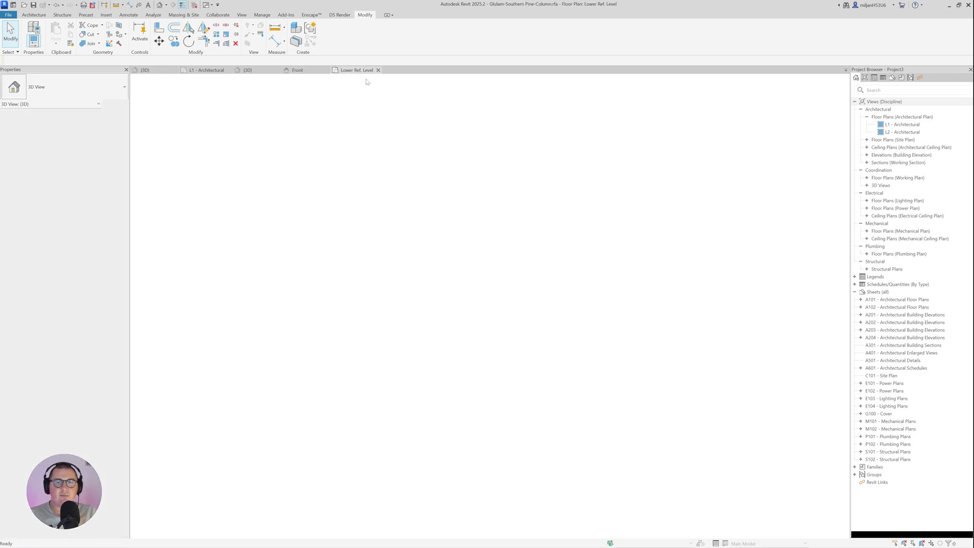
{"action": "left_click", "coordinate": [300, 71]}
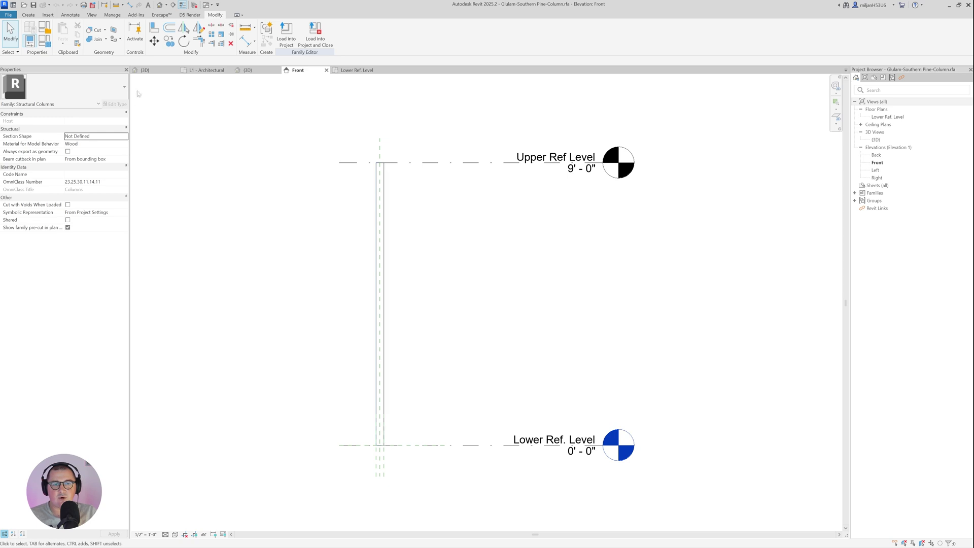
{"action": "left_click", "coordinate": [145, 70]}
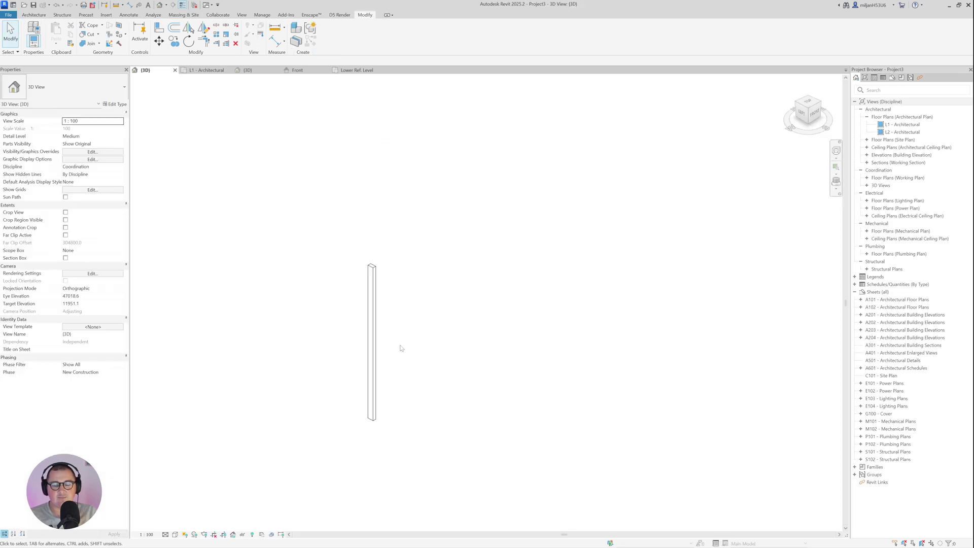
{"action": "scroll", "coordinate": [400, 398], "scroll_direction": "up", "scroll_amount": 1}
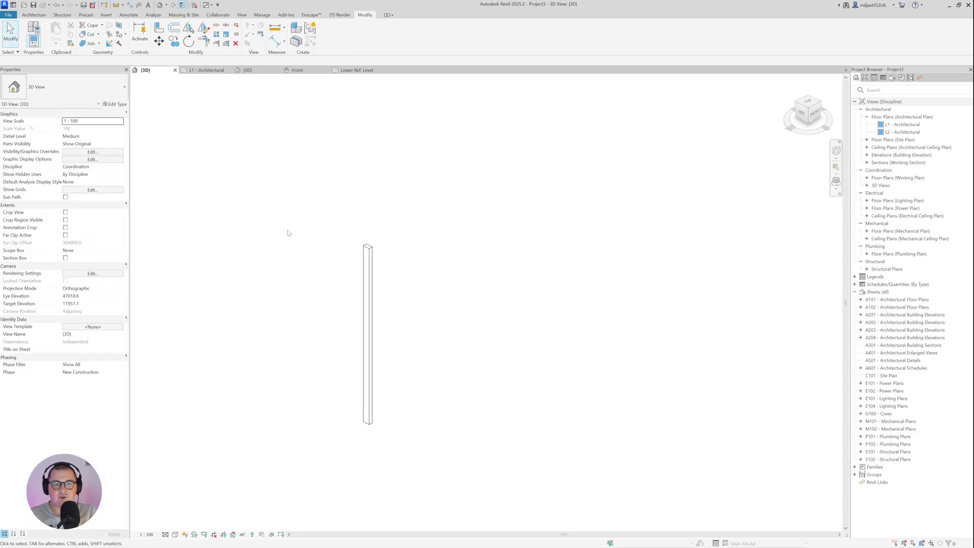
Capture the column base area in the family's Front elevation and sketch a U-shaped bracket, stem and base plate on it in red
{"action": "left_click", "coordinate": [298, 71]}
{"action": "scroll", "coordinate": [339, 388], "scroll_direction": "up", "scroll_amount": 2}
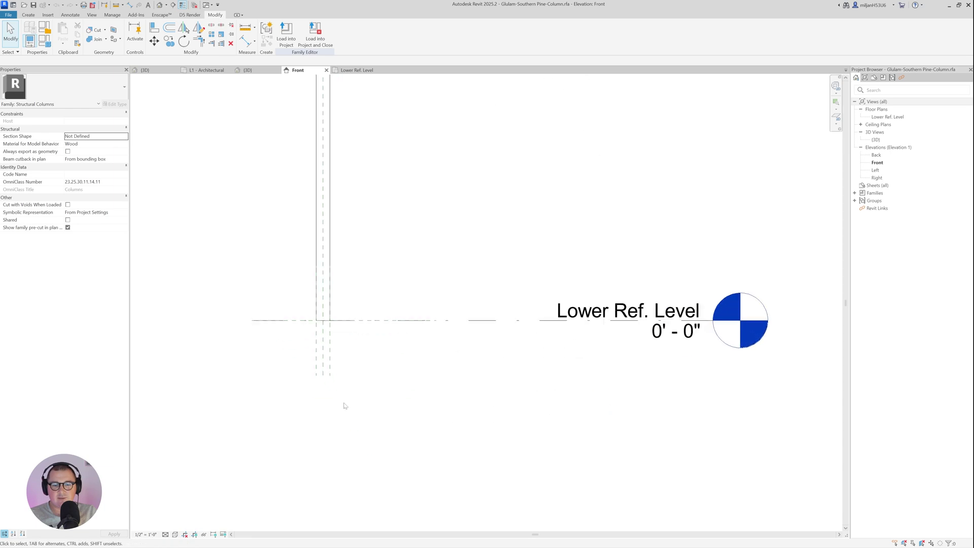
{"action": "scroll", "coordinate": [306, 312], "scroll_direction": "up", "scroll_amount": 2}
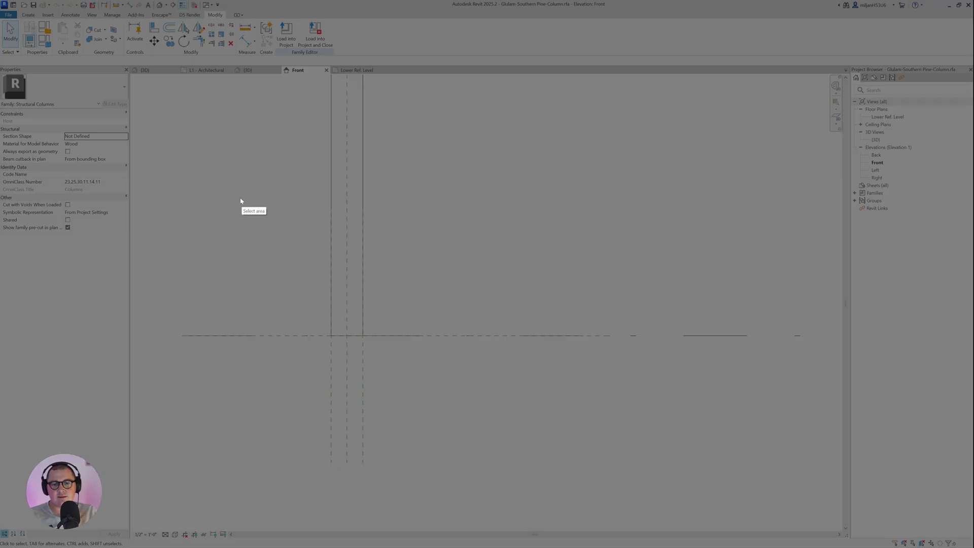
{"action": "key", "text": "Print"}
{"action": "left_click_drag", "start_coordinate": [236, 196], "coordinate": [500, 461]}
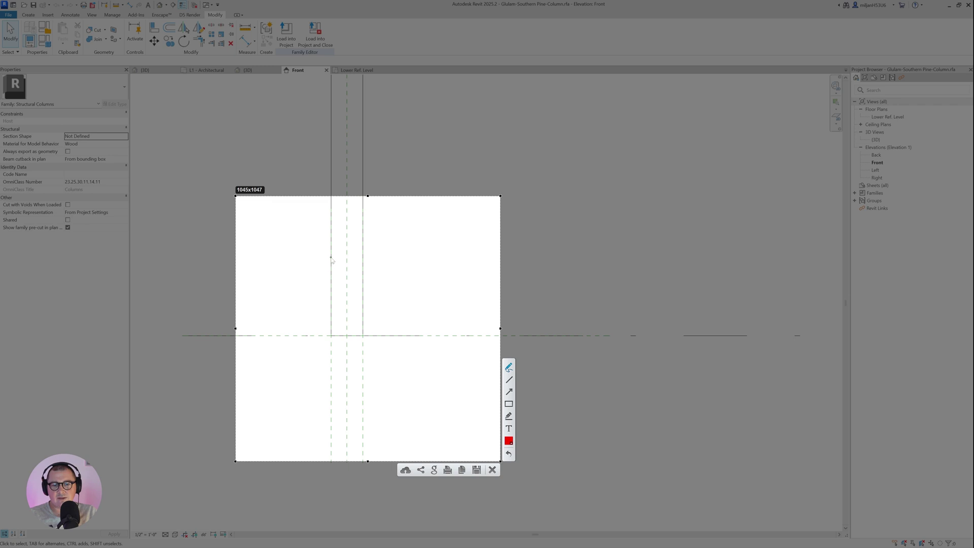
{"action": "mouse_move", "coordinate": [331, 256]}
{"action": "left_mouse_down"}
{"action": "mouse_move", "coordinate": [331, 287]}
{"action": "mouse_move", "coordinate": [364, 286]}
{"action": "mouse_move", "coordinate": [367, 253]}
{"action": "left_mouse_up"}
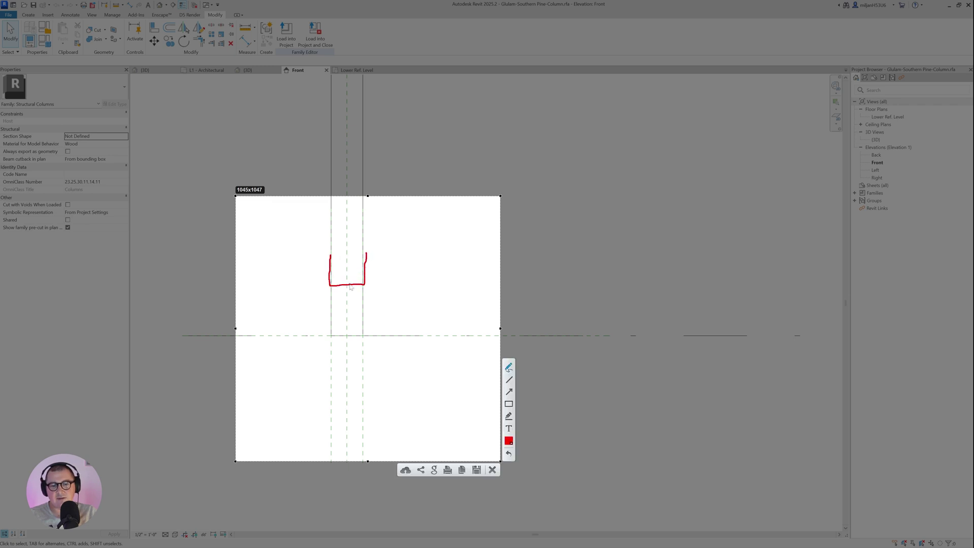
{"action": "mouse_move", "coordinate": [343, 288]}
{"action": "left_mouse_down"}
{"action": "mouse_move", "coordinate": [344, 332]}
{"action": "mouse_move", "coordinate": [350, 297]}
{"action": "mouse_move", "coordinate": [350, 333]}
{"action": "mouse_move", "coordinate": [340, 337]}
{"action": "mouse_move", "coordinate": [367, 337]}
{"action": "mouse_move", "coordinate": [328, 338]}
{"action": "left_mouse_up"}
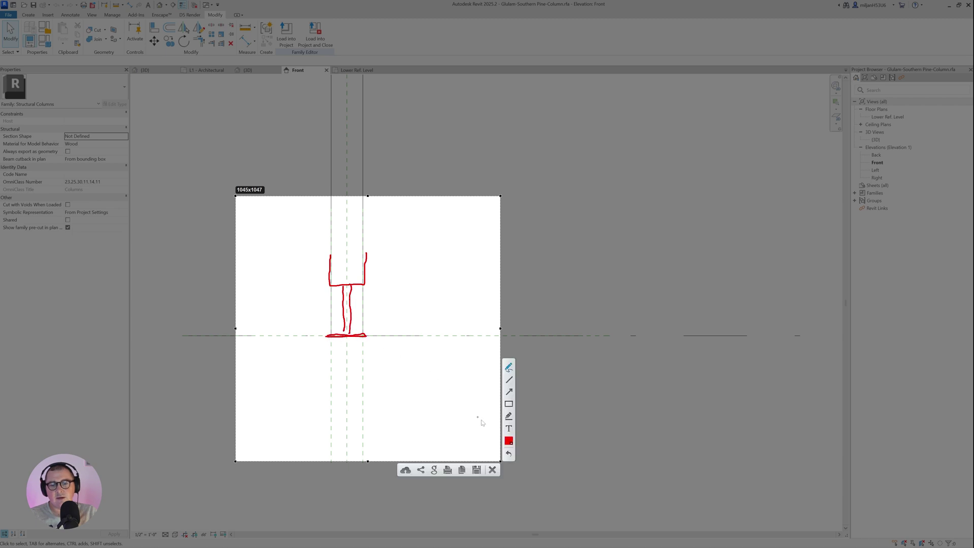
Mark the height from the base plate to the bracket with a blue arrow and extension lines, and discard the screen capture
{"action": "left_click", "coordinate": [509, 441]}
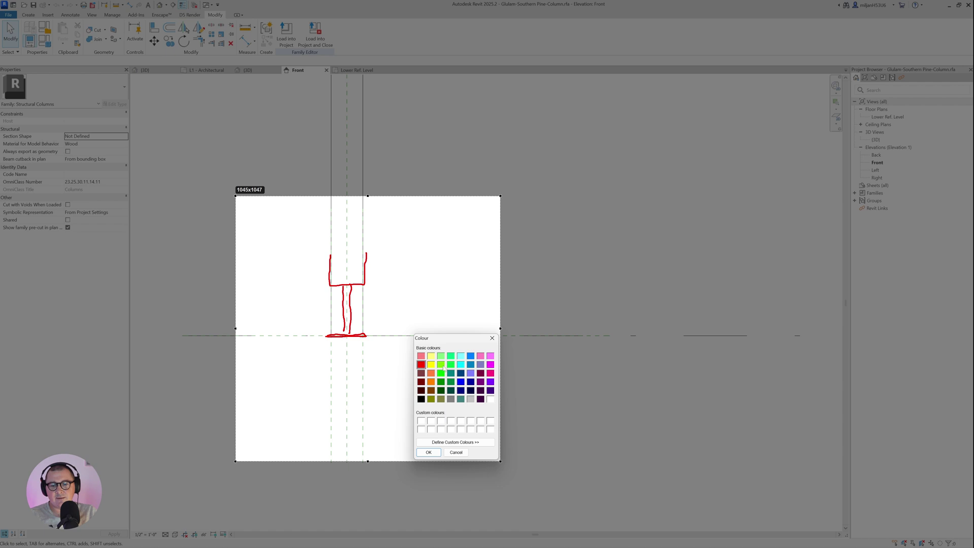
{"action": "left_click", "coordinate": [471, 364]}
{"action": "left_click", "coordinate": [429, 452]}
{"action": "left_click_drag", "start_coordinate": [375, 336], "coordinate": [391, 335]}
{"action": "mouse_move", "coordinate": [364, 283]}
{"action": "left_mouse_down"}
{"action": "mouse_move", "coordinate": [399, 295]}
{"action": "mouse_move", "coordinate": [402, 337]}
{"action": "left_mouse_up"}
{"action": "left_click_drag", "start_coordinate": [399, 286], "coordinate": [399, 287]}
{"action": "mouse_move", "coordinate": [406, 334]}
{"action": "left_mouse_down"}
{"action": "mouse_move", "coordinate": [397, 337]}
{"action": "mouse_move", "coordinate": [406, 333]}
{"action": "left_mouse_up"}
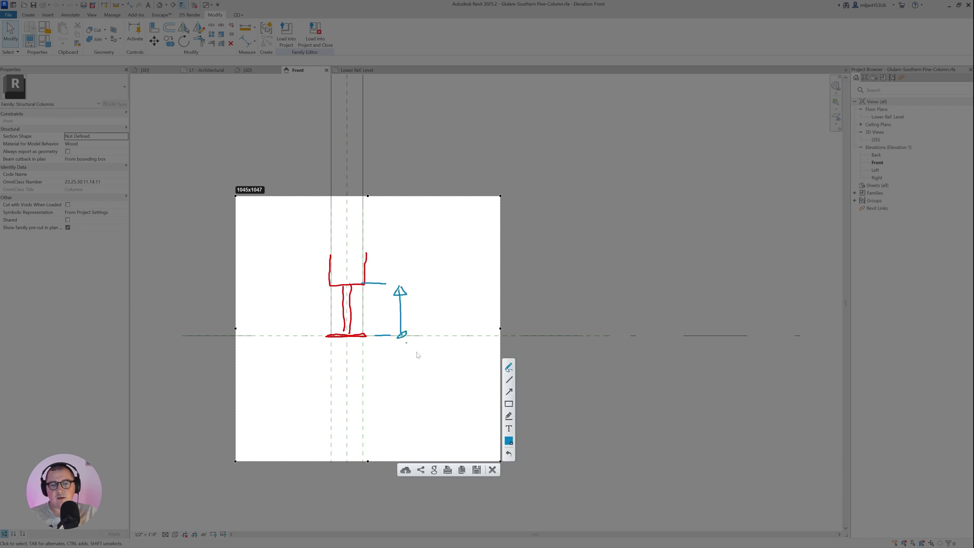
{"action": "left_click", "coordinate": [492, 470]}
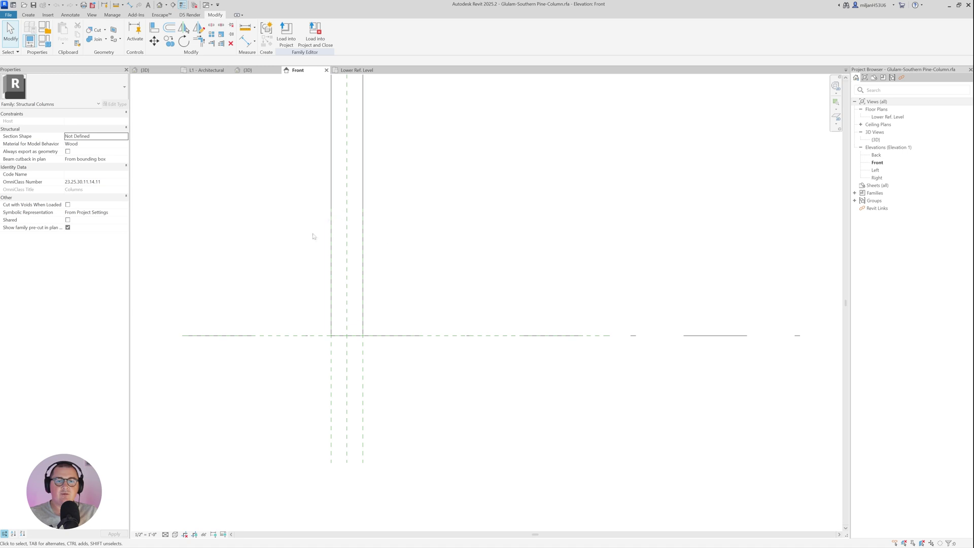
Create a new family from the Metric Generic Model.rft template, starting from the column family's Lower Ref. Level plan
{"action": "left_click", "coordinate": [365, 70]}
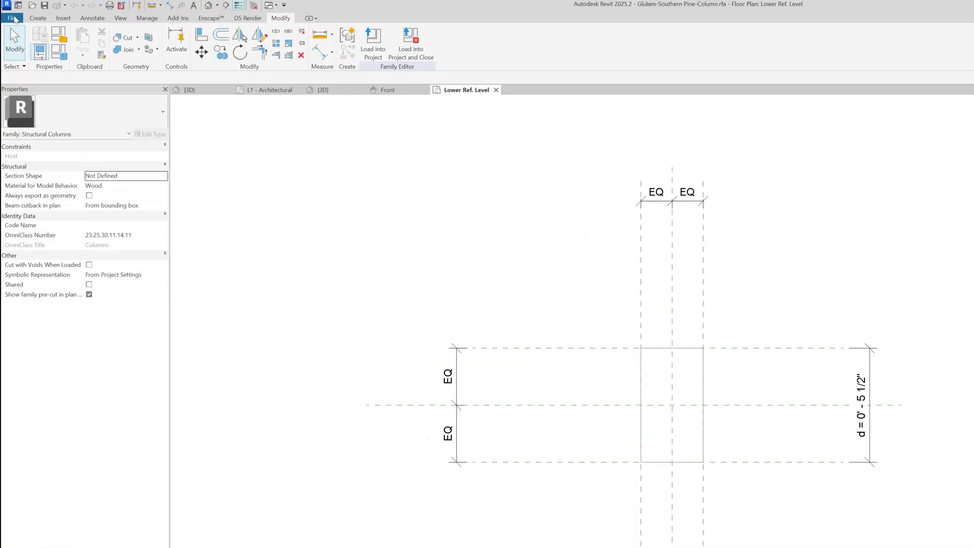
{"action": "left_click", "coordinate": [15, 20]}
{"action": "mouse_move", "coordinate": [25, 58]}
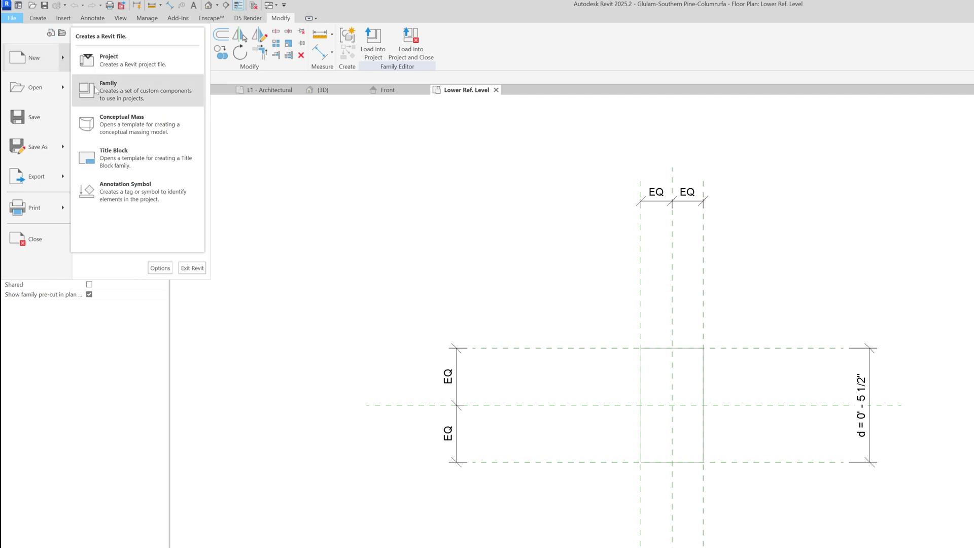
{"action": "left_click", "coordinate": [103, 94]}
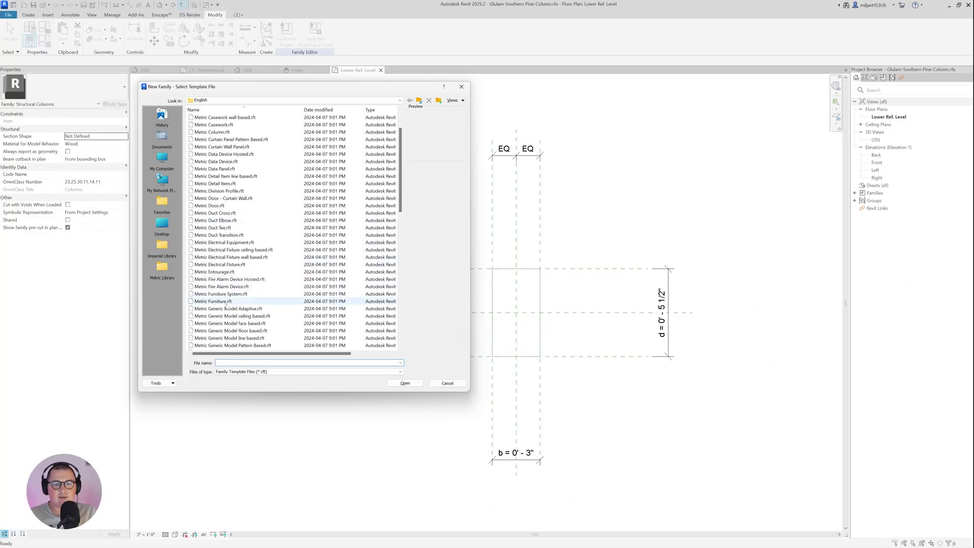
{"action": "scroll", "coordinate": [227, 306], "scroll_direction": "down", "scroll_amount": 3}
{"action": "left_click", "coordinate": [206, 308]}
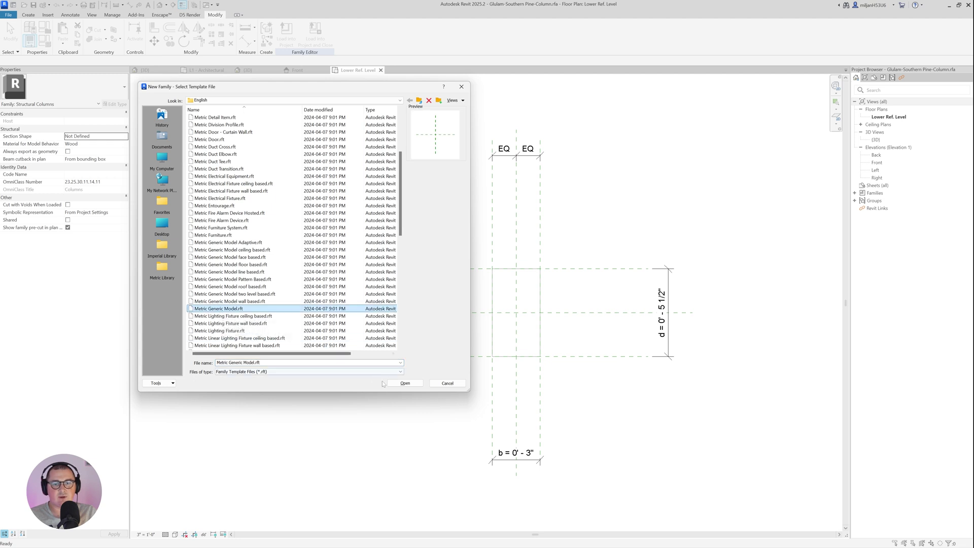
{"action": "left_click", "coordinate": [403, 386]}
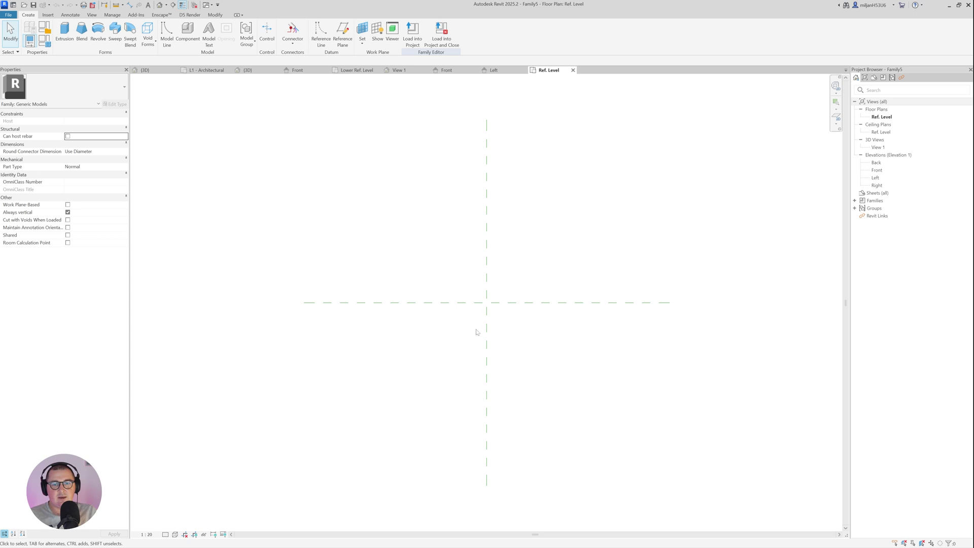
Draw two vertical reference planes in the Ref. Level plan, about 1177 mm left and 720 mm right of the centre plane
{"action": "middle_click_drag", "start_coordinate": [476, 333], "coordinate": [435, 322]}
{"action": "middle_click_drag", "start_coordinate": [517, 242], "coordinate": [504, 244]}
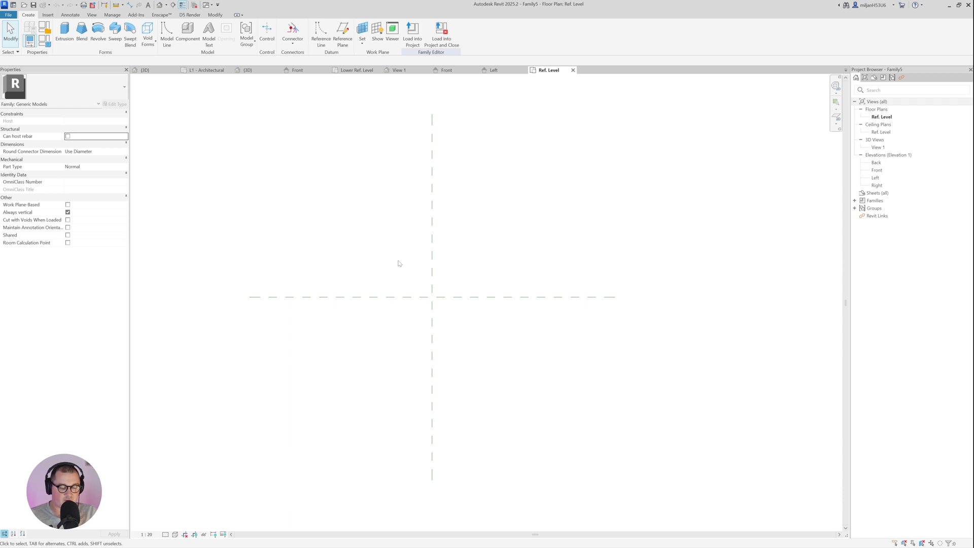
{"action": "key", "text": "r"}
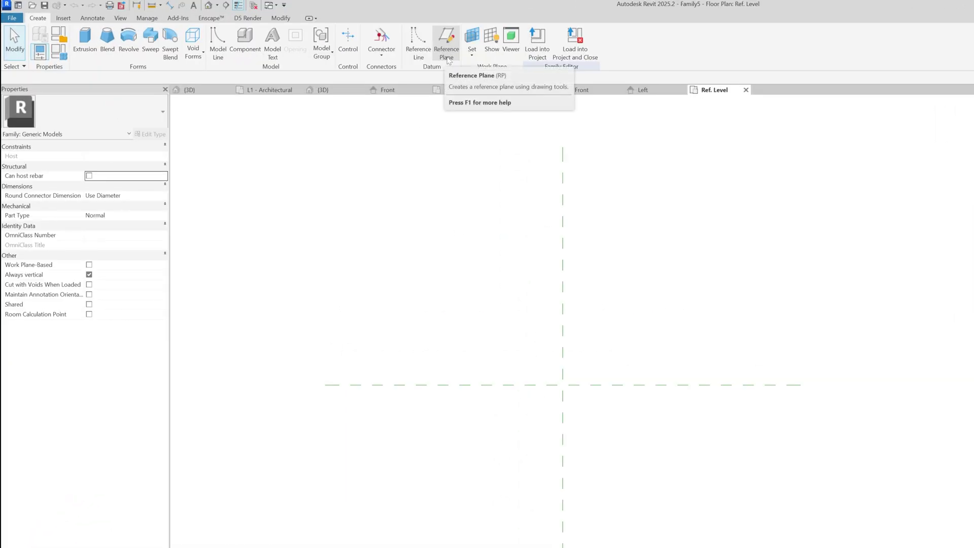
{"action": "left_click", "coordinate": [446, 40]}
{"action": "left_click", "coordinate": [325, 151]}
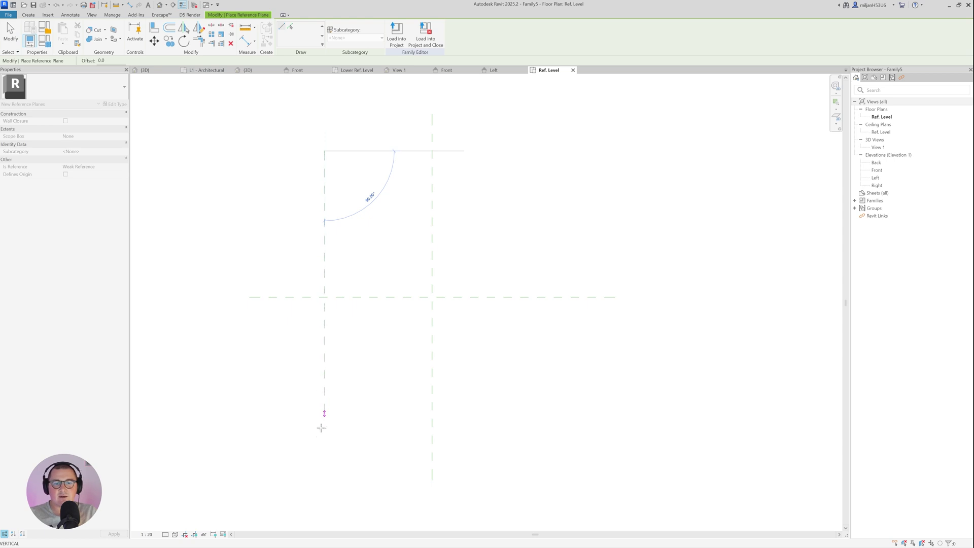
{"action": "left_click", "coordinate": [325, 456]}
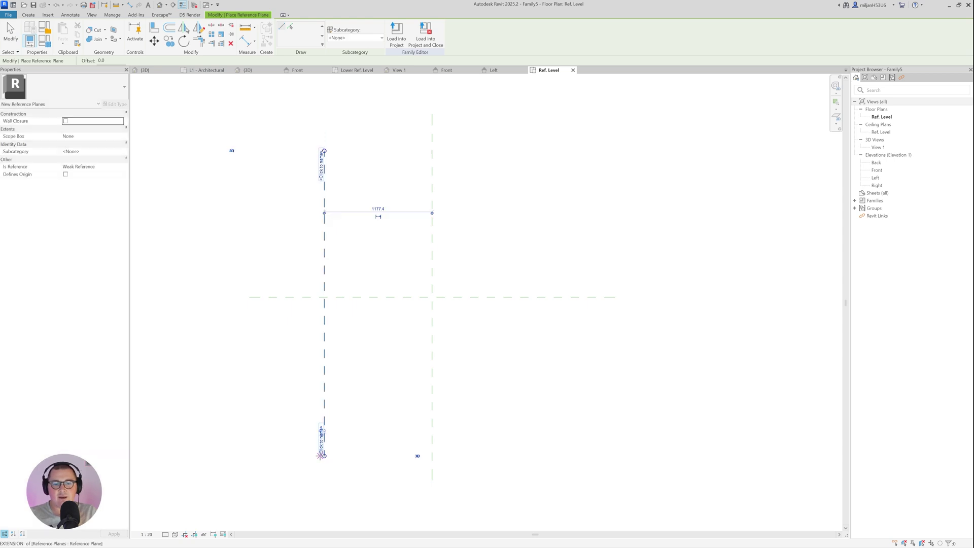
{"action": "left_click", "coordinate": [497, 455]}
Draw two horizontal reference planes, about 1032 mm below and 520 mm above the centre plane
{"action": "left_click", "coordinate": [269, 392]}
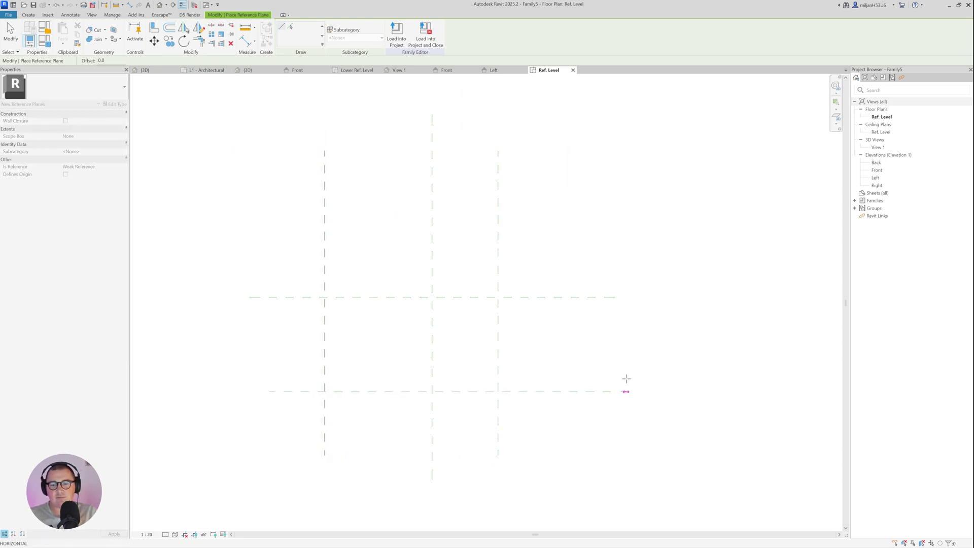
{"action": "left_click", "coordinate": [602, 391]}
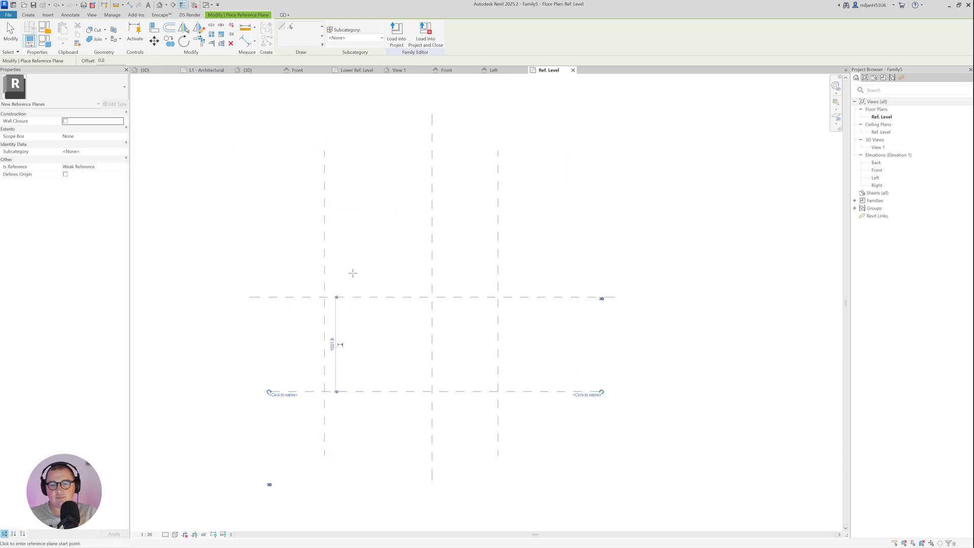
{"action": "left_click", "coordinate": [269, 249]}
{"action": "left_click", "coordinate": [602, 250]}
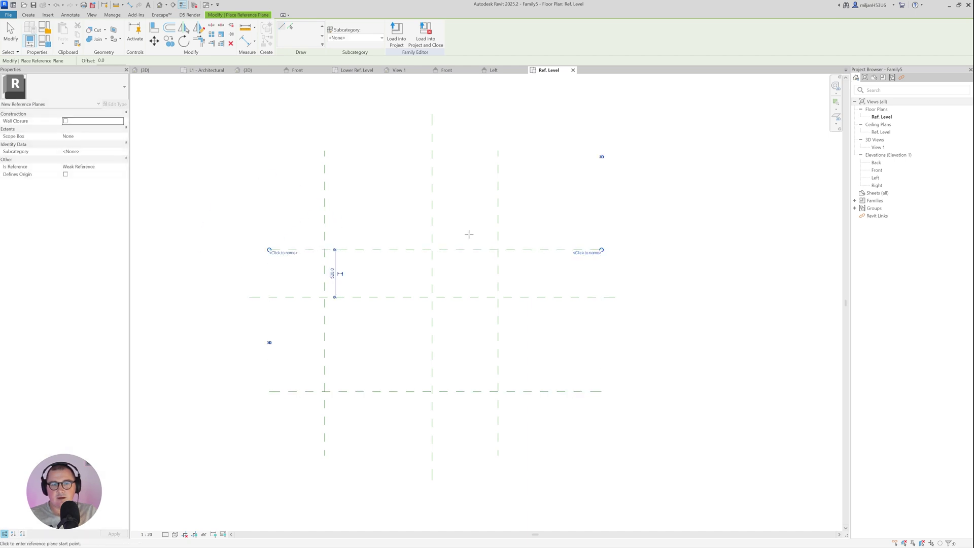
Place an aligned dimension string across the three horizontal reference planes and make its segments equal
{"action": "left_click", "coordinate": [69, 14]}
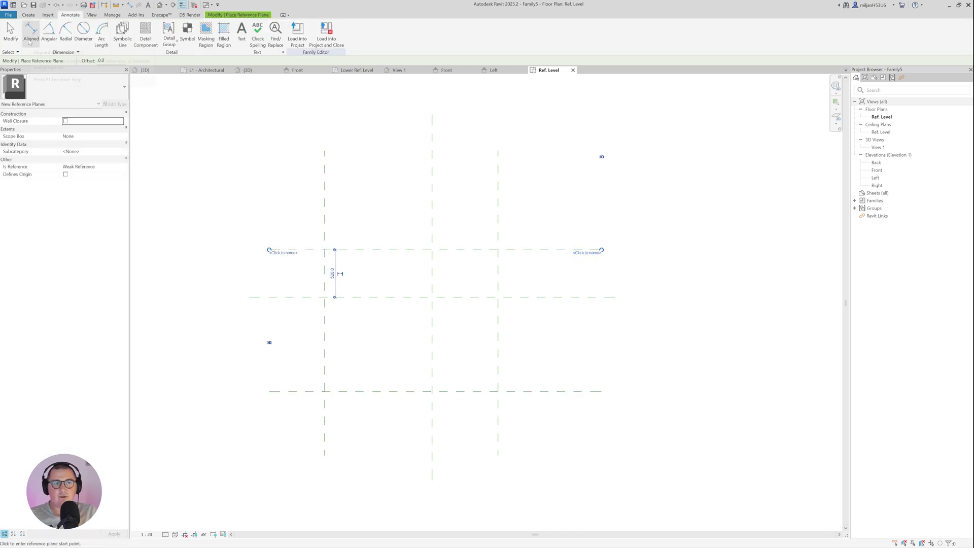
{"action": "left_click", "coordinate": [30, 35]}
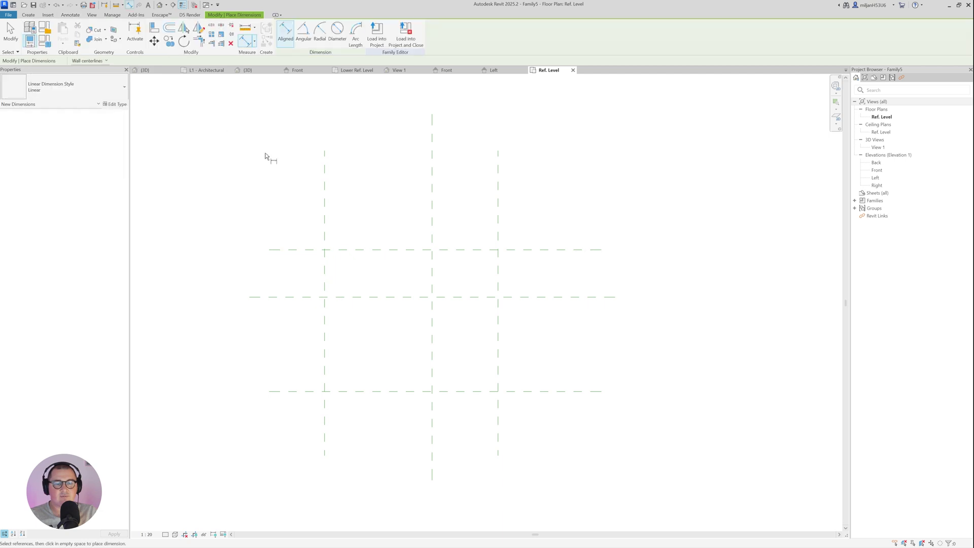
{"action": "left_click", "coordinate": [290, 250]}
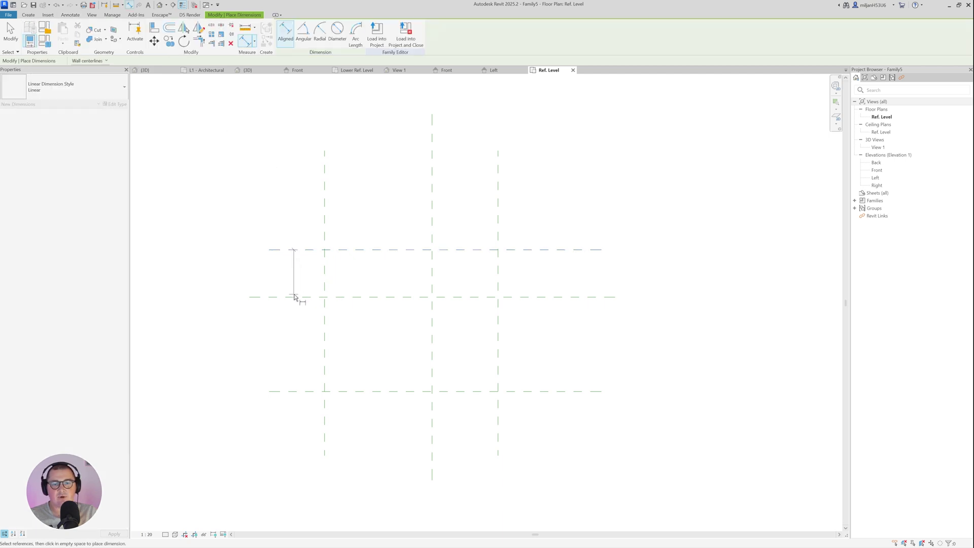
{"action": "left_click", "coordinate": [294, 297]}
{"action": "left_click", "coordinate": [302, 391]}
{"action": "left_click", "coordinate": [296, 361]}
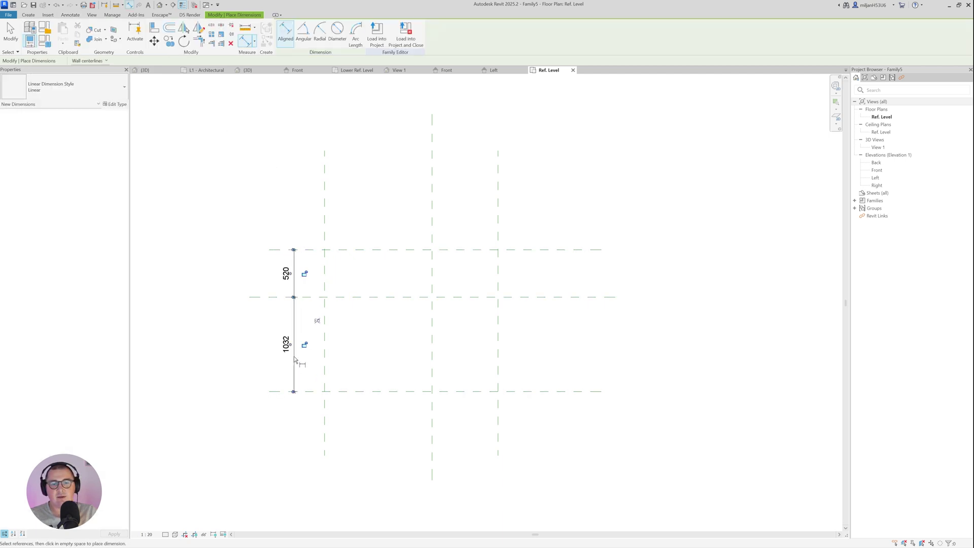
{"action": "left_click", "coordinate": [317, 297]}
Place an aligned dimension string across the three vertical reference planes and make its segments equal
{"action": "left_click", "coordinate": [325, 277]}
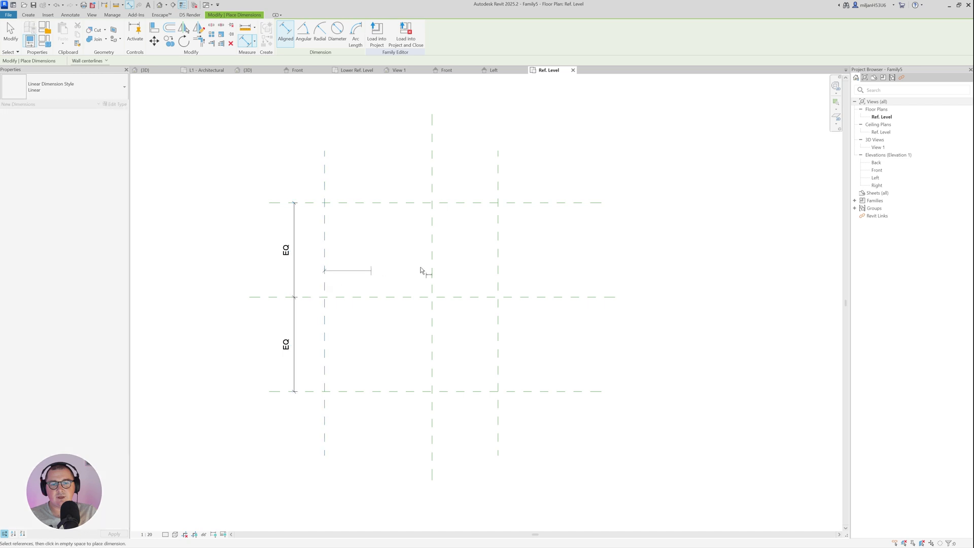
{"action": "left_click", "coordinate": [432, 272]}
{"action": "left_click", "coordinate": [498, 272]}
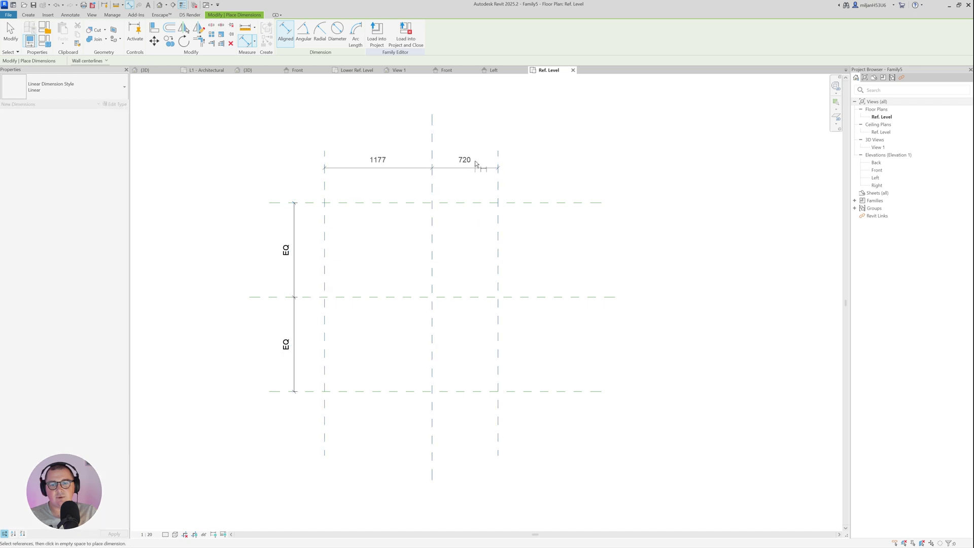
{"action": "left_click", "coordinate": [473, 132]}
{"action": "left_click", "coordinate": [432, 108]}
Add overall aligned dimensions between the outer vertical planes and between the outer horizontal planes, outside the EQ dimension strings
{"action": "middle_click_drag", "start_coordinate": [390, 218], "coordinate": [374, 252]}
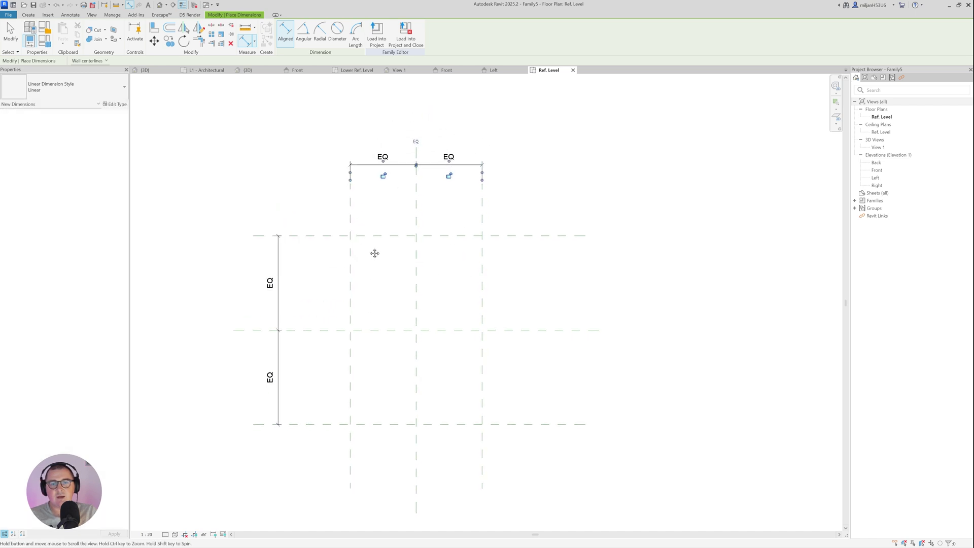
{"action": "left_click", "coordinate": [366, 249]}
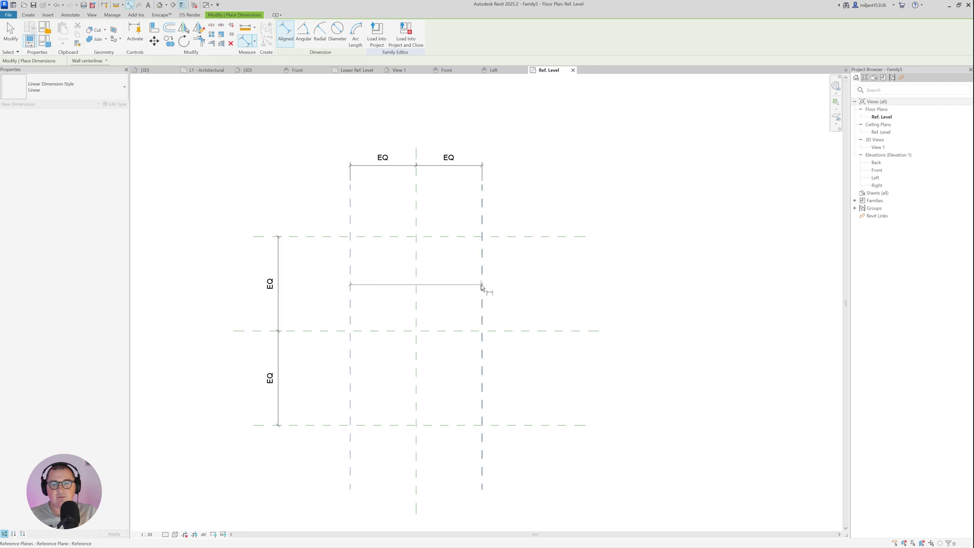
{"action": "left_click", "coordinate": [487, 284]}
{"action": "left_click", "coordinate": [492, 129]}
{"action": "left_click", "coordinate": [321, 237]}
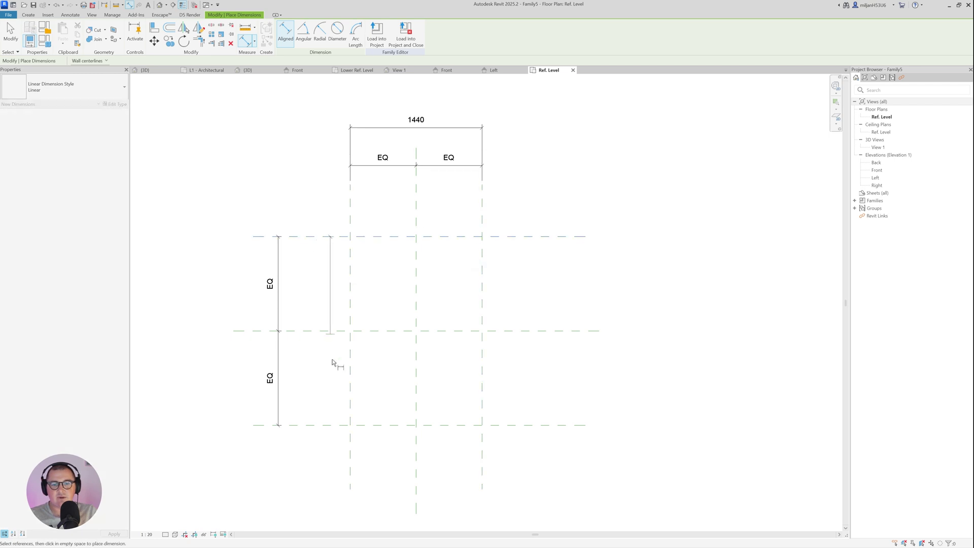
{"action": "left_click", "coordinate": [334, 426]}
{"action": "left_click", "coordinate": [258, 409]}
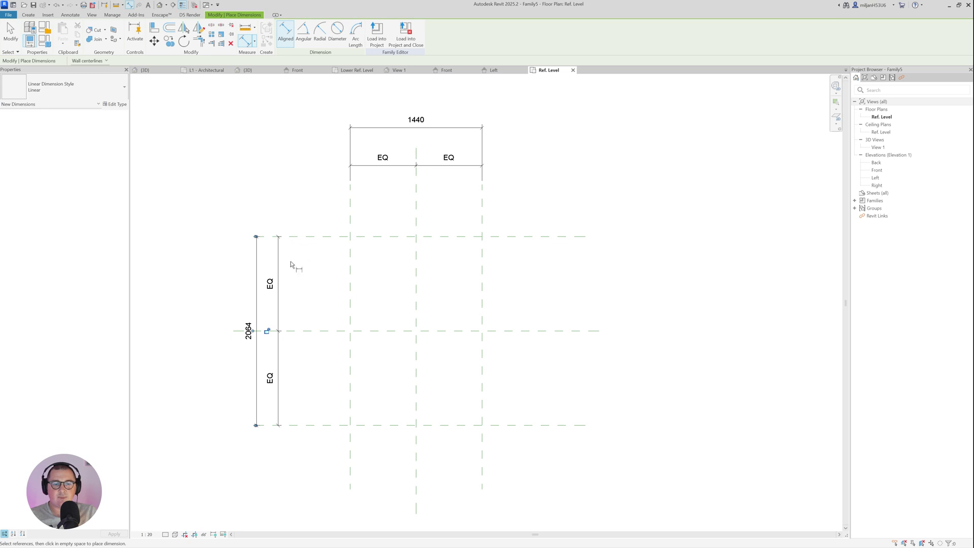
{"action": "key", "text": "Escape"}
{"action": "key", "text": "Escape"}
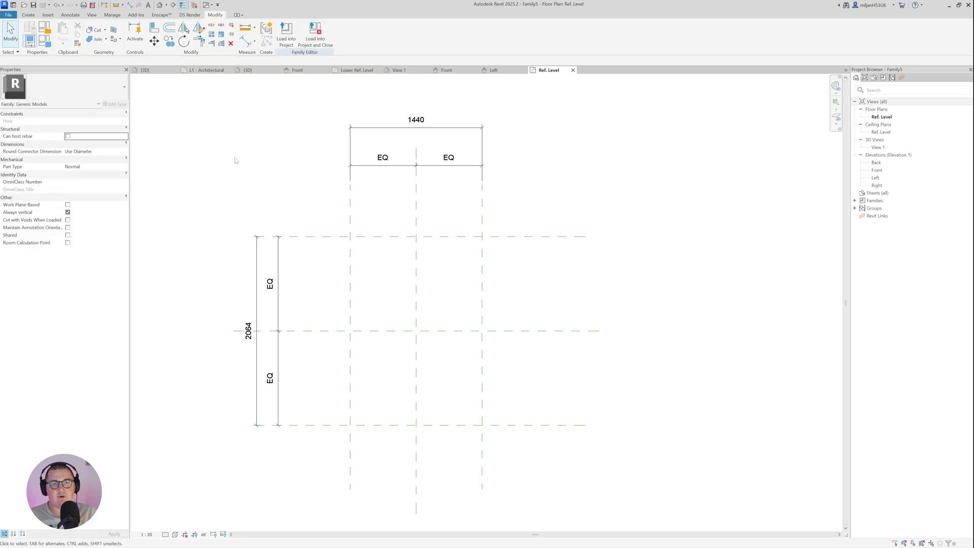
Label the overall dimension between the outer vertical reference planes with a new family type parameter named b
{"action": "left_click", "coordinate": [395, 129]}
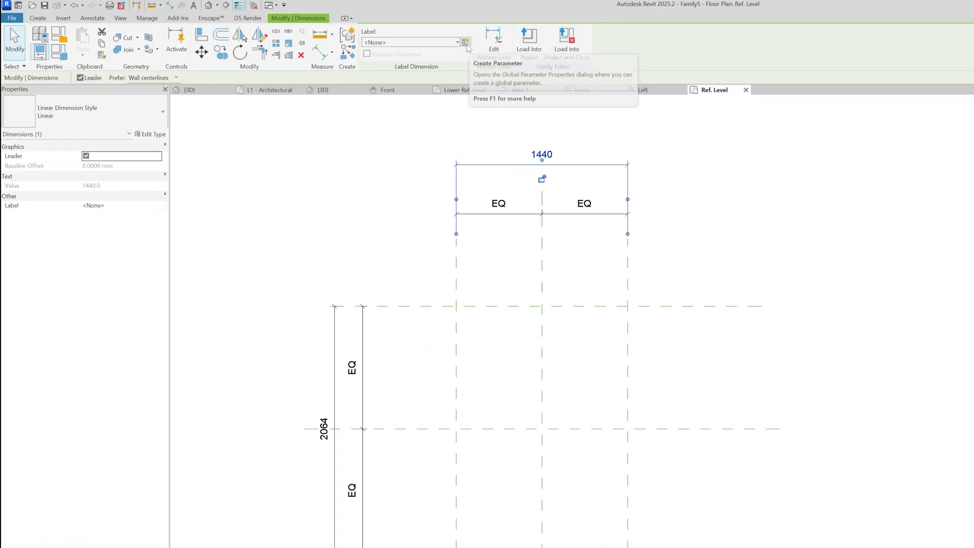
{"action": "left_click", "coordinate": [466, 43]}
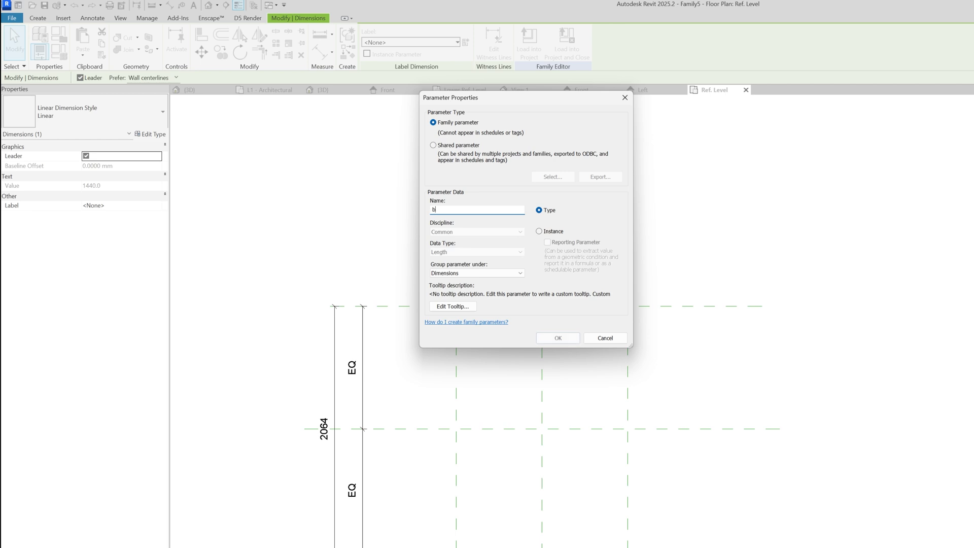
{"action": "left_click", "coordinate": [546, 338]}
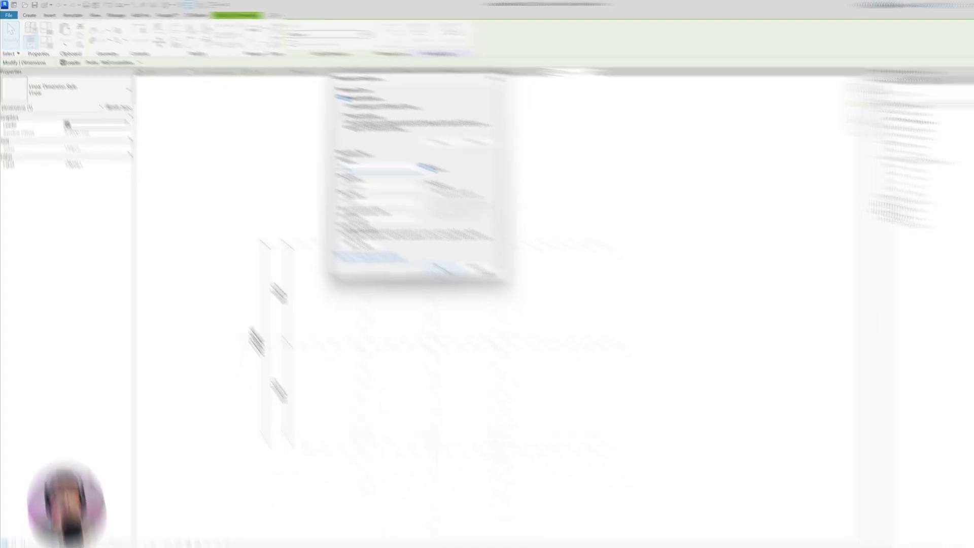
Label the overall dimension between the outer horizontal reference planes with a new family type parameter named d
{"action": "left_click", "coordinate": [335, 396]}
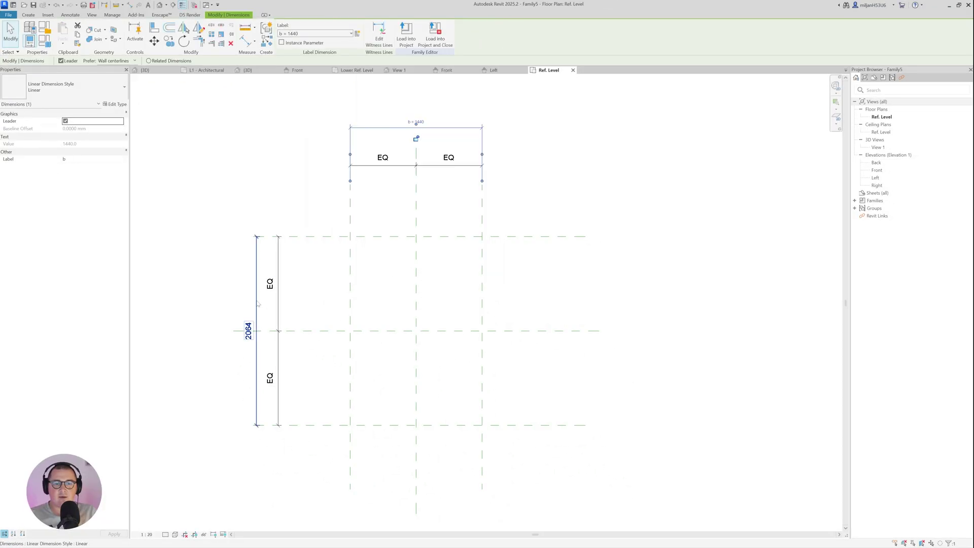
{"action": "left_click", "coordinate": [357, 34]}
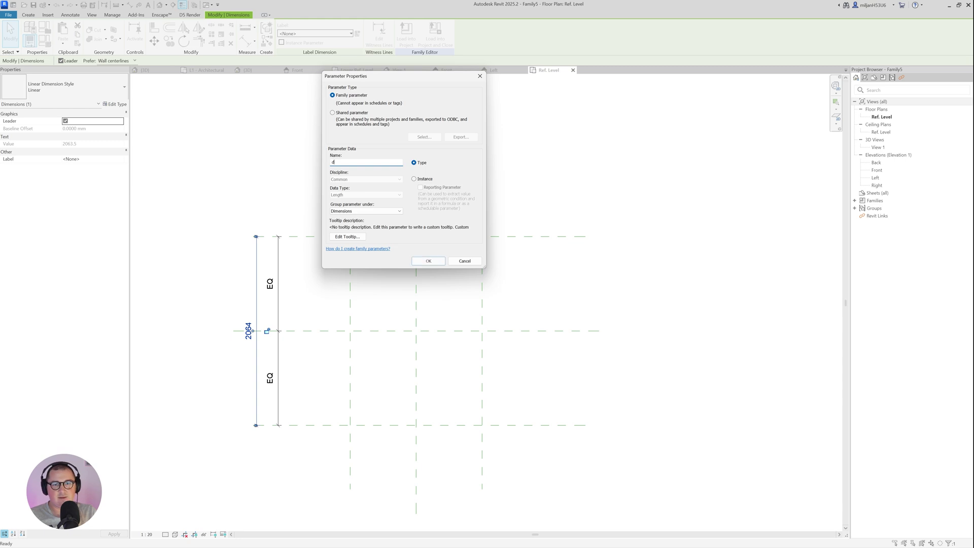
{"action": "type", "text": "d"}
{"action": "left_click", "coordinate": [429, 260]}
{"action": "left_click", "coordinate": [390, 280]}
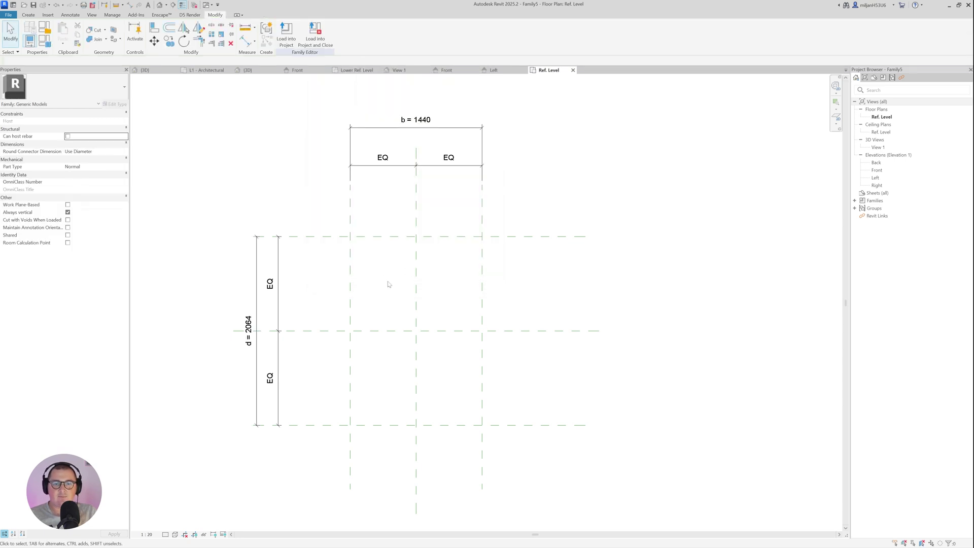
In the Front elevation, draw three horizontal reference planes about 52, 604 and 644 mm above the Ref. Level
{"action": "middle_click_drag", "start_coordinate": [387, 283], "coordinate": [364, 271]}
{"action": "left_click", "coordinate": [446, 71]}
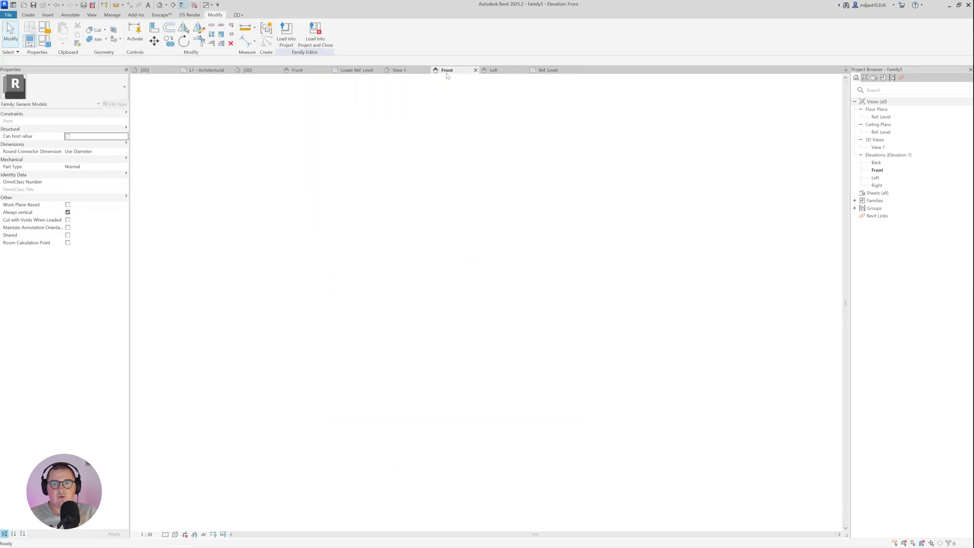
{"action": "middle_click_drag", "start_coordinate": [407, 393], "coordinate": [400, 380]}
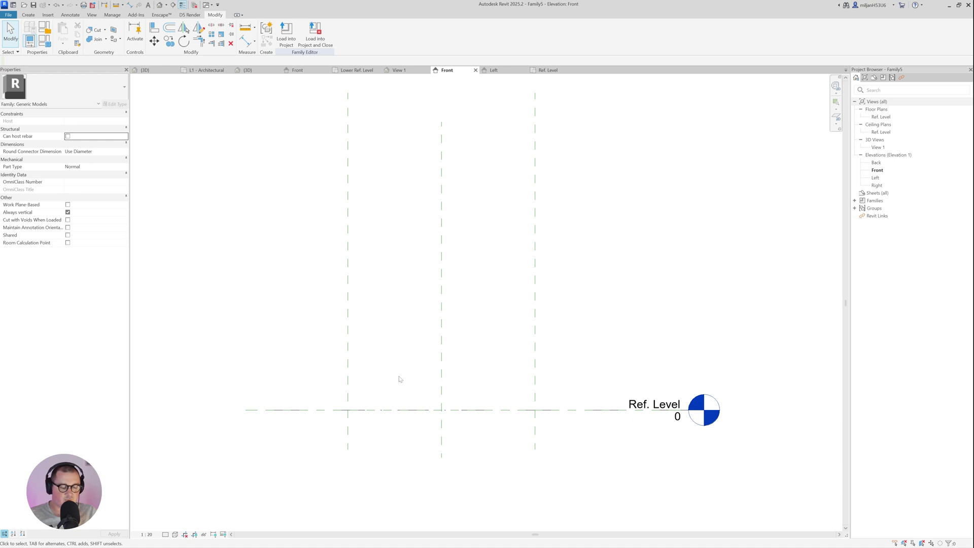
{"action": "key", "text": "r"}
{"action": "key", "text": "p"}
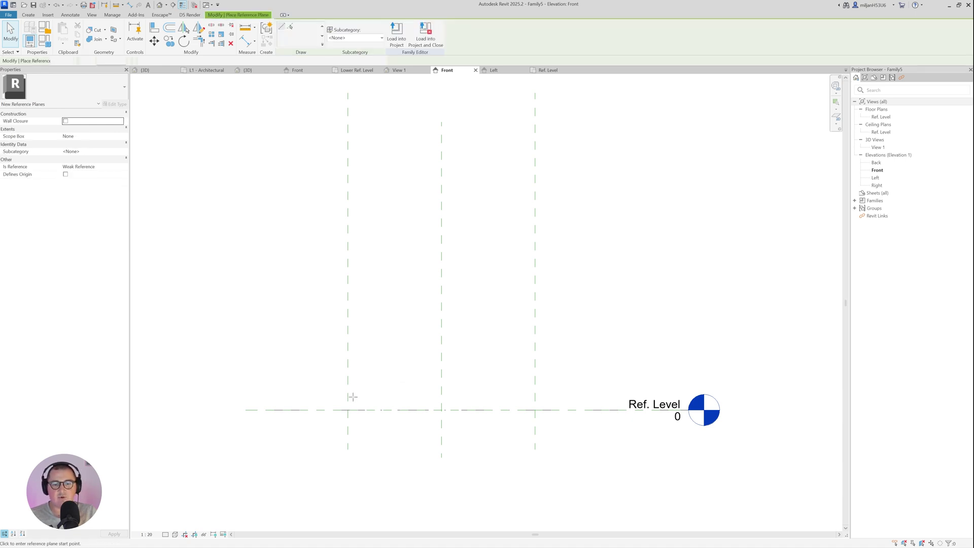
{"action": "left_click", "coordinate": [315, 403]}
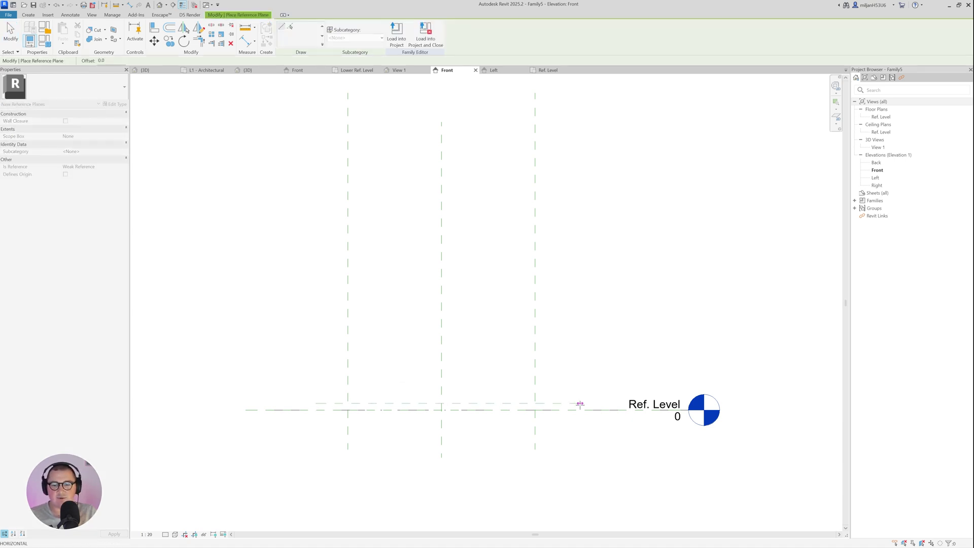
{"action": "left_click", "coordinate": [580, 403]}
{"action": "left_click", "coordinate": [323, 333]}
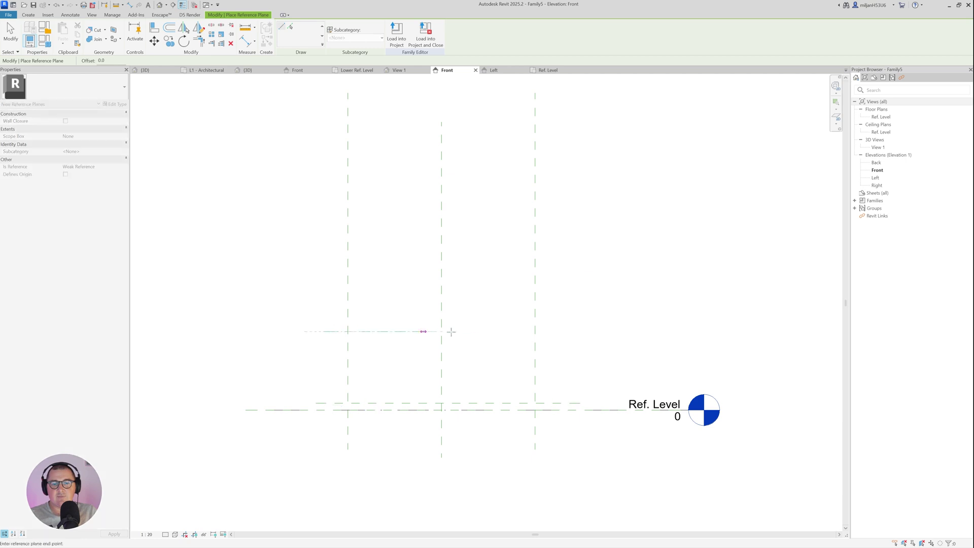
{"action": "left_click", "coordinate": [580, 332]}
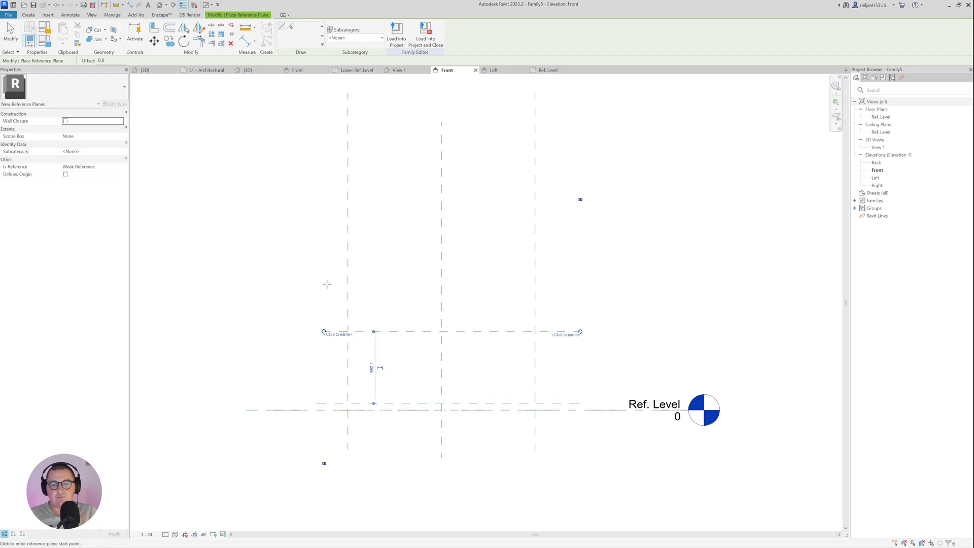
{"action": "left_click", "coordinate": [323, 327]}
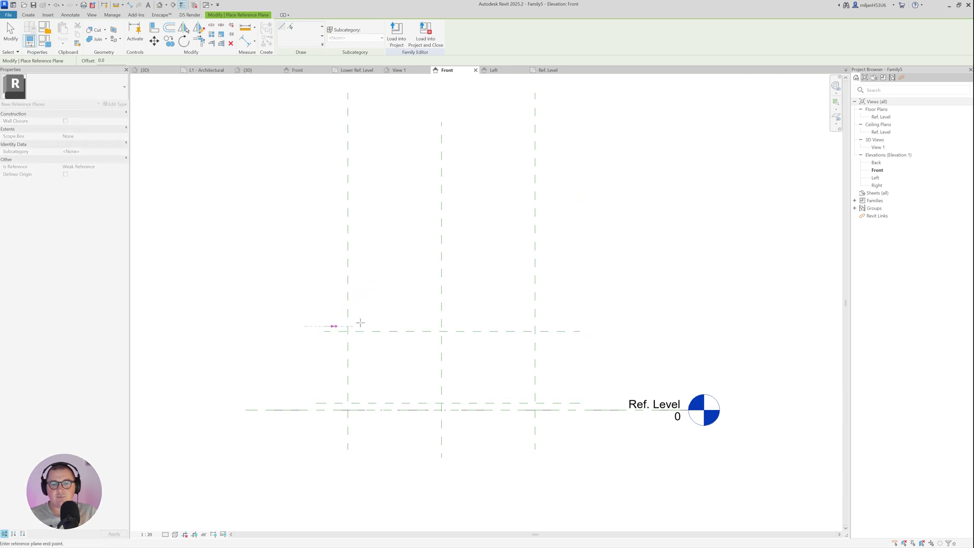
{"action": "left_click", "coordinate": [580, 326]}
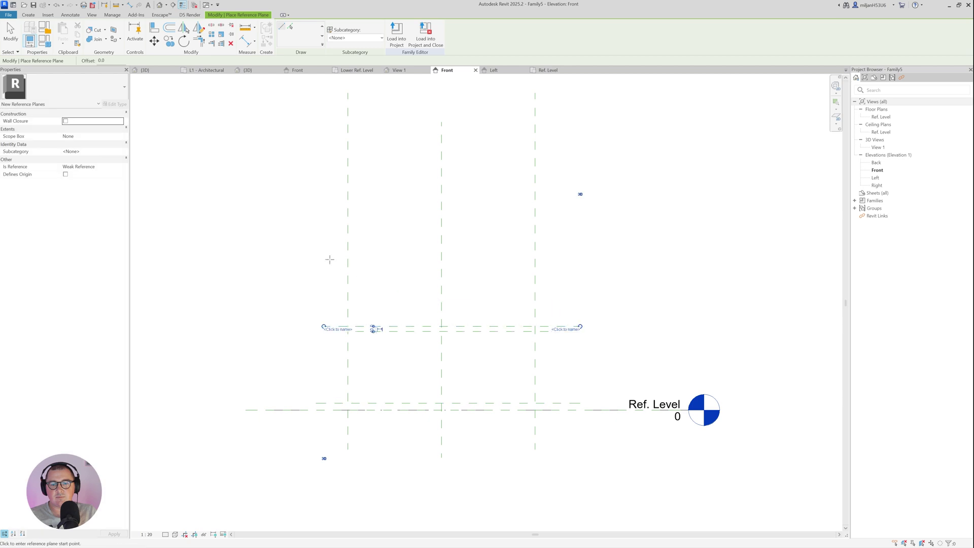
{"action": "left_click", "coordinate": [324, 262]}
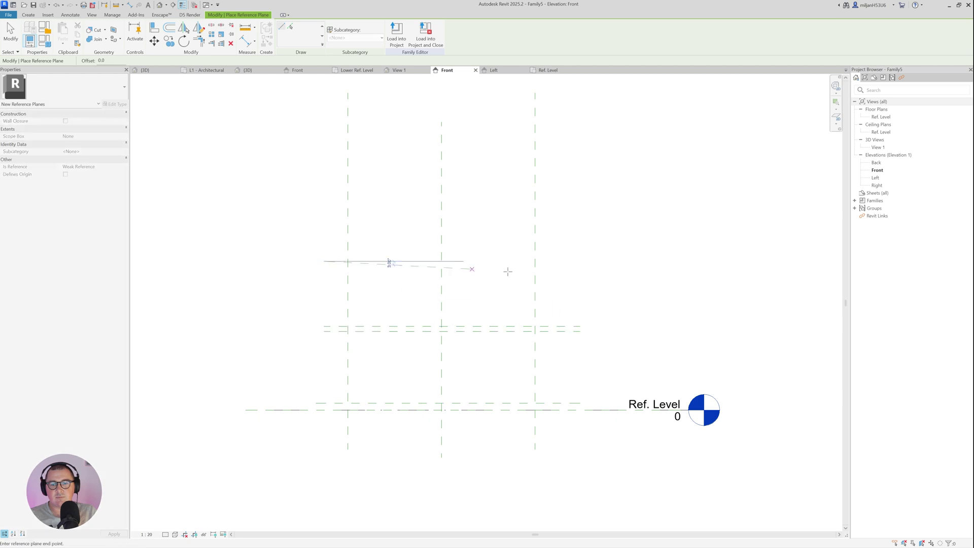
{"action": "left_click", "coordinate": [580, 262]}
{"action": "middle_click_drag", "start_coordinate": [374, 293], "coordinate": [372, 268]}
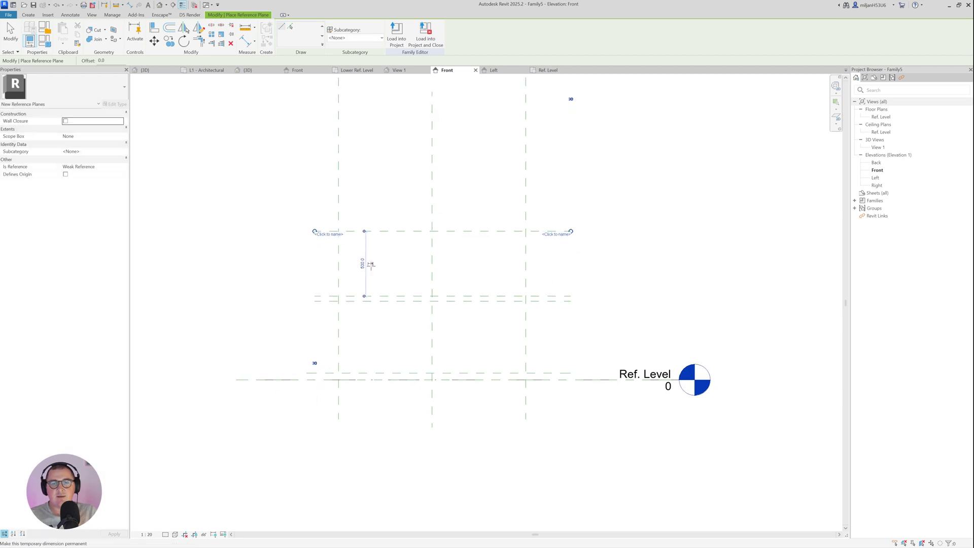
{"action": "key", "text": "Escape"}
{"action": "key", "text": "Escape"}
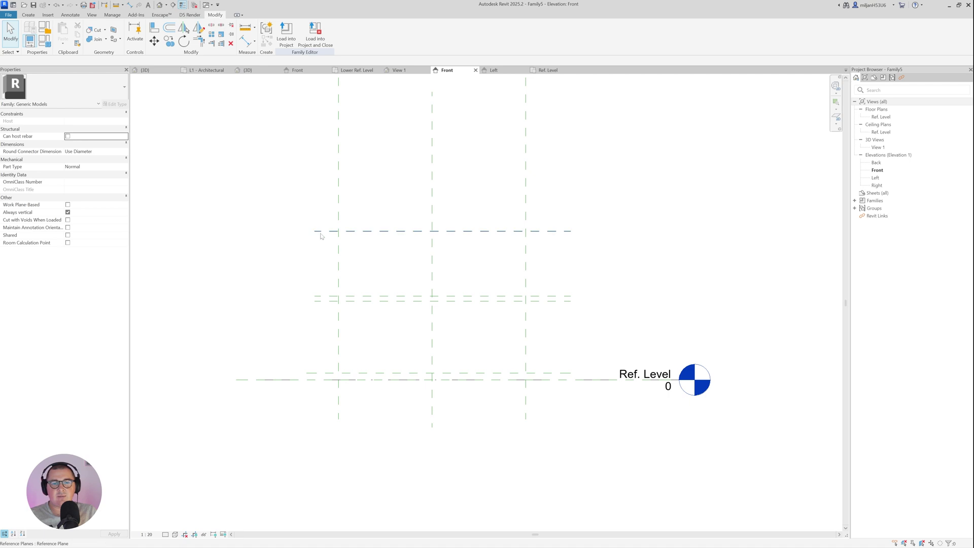
{"action": "left_click", "coordinate": [321, 234]}
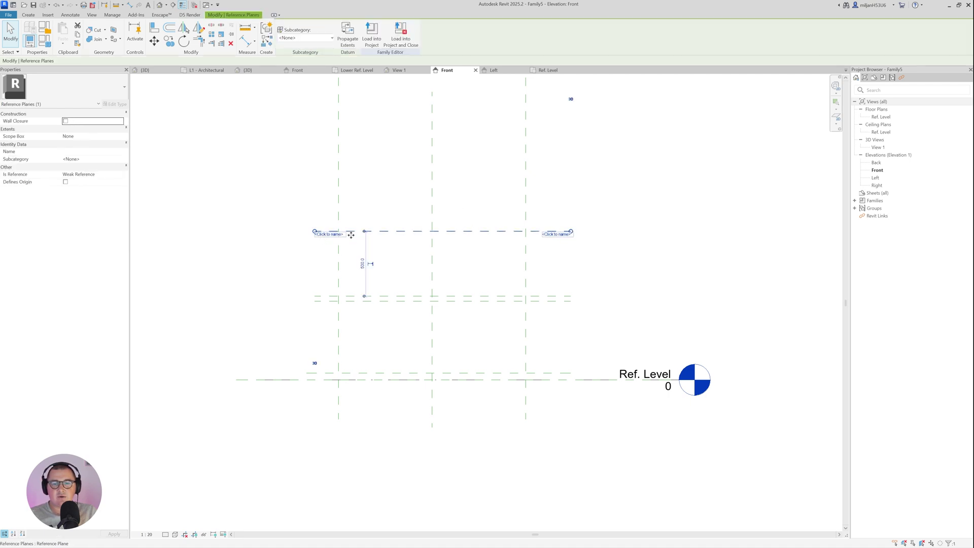
{"action": "key", "text": "Delete"}
Name the three new horizontal reference planes, using 02 for the lower and 03 for the upper plane of the close pair
{"action": "middle_click_drag", "start_coordinate": [454, 250], "coordinate": [424, 229]}
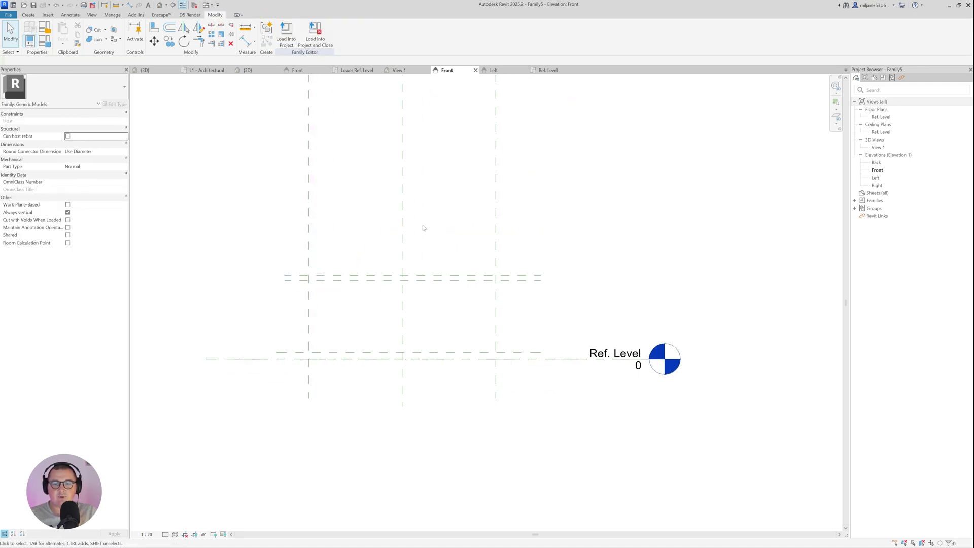
{"action": "middle_click_drag", "start_coordinate": [372, 292], "coordinate": [401, 292]}
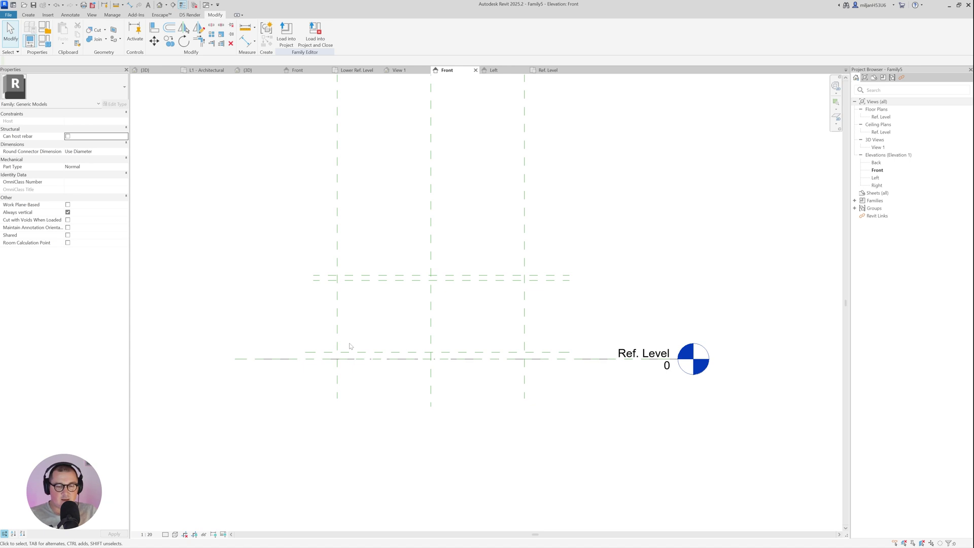
{"action": "left_click", "coordinate": [332, 352]}
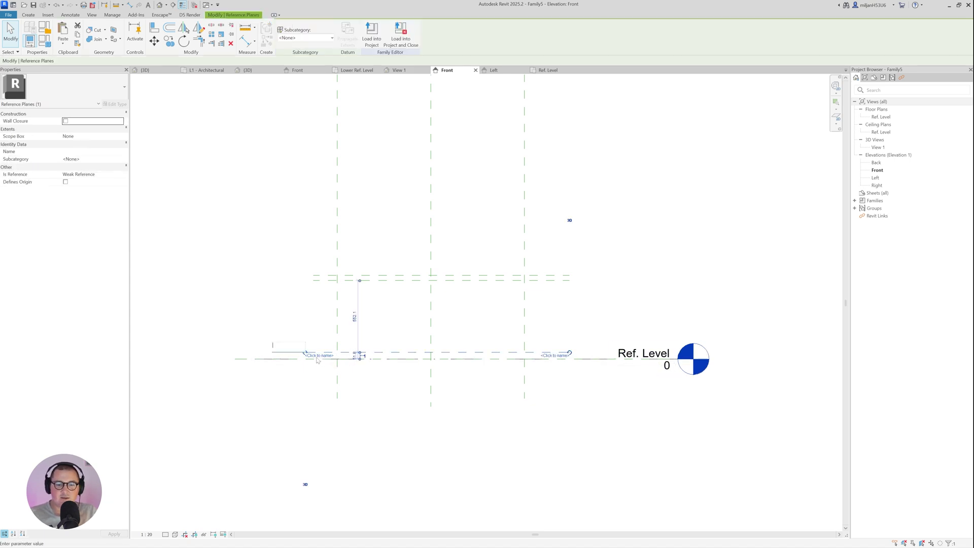
{"action": "left_click", "coordinate": [309, 295]}
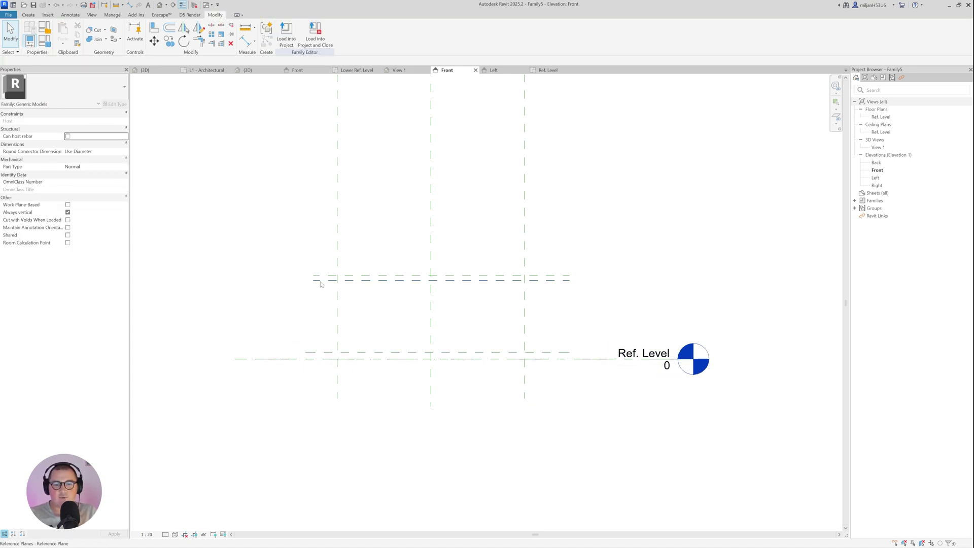
{"action": "left_click", "coordinate": [318, 278]}
{"action": "left_click", "coordinate": [323, 285]}
{"action": "type", "text": "02"}
{"action": "key", "text": "Escape"}
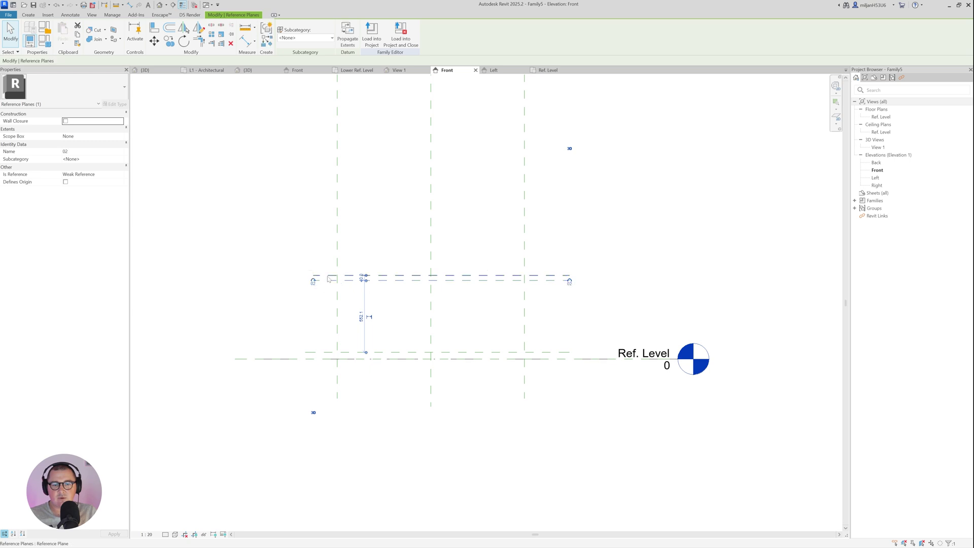
{"action": "left_click", "coordinate": [317, 311]}
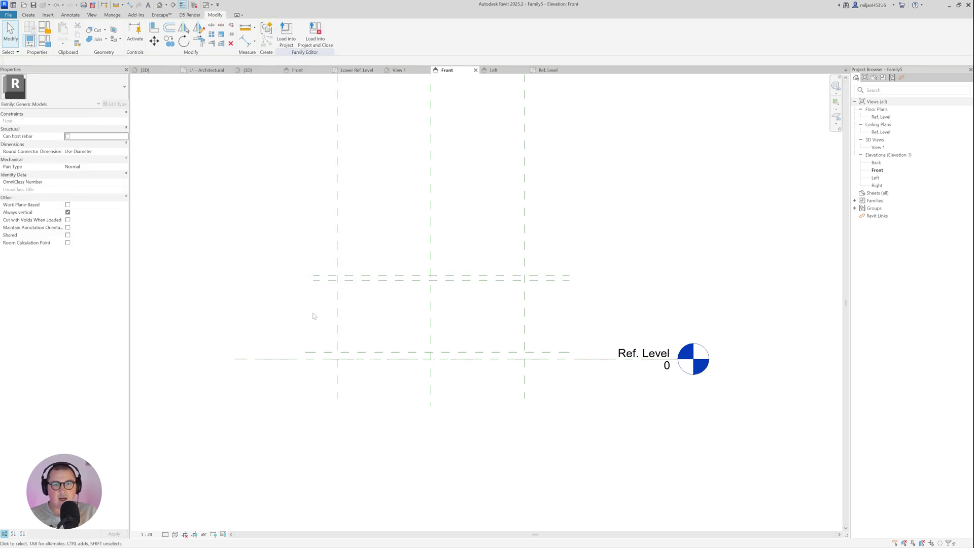
Add aligned dimensions from the Ref. Level to the lowest new plane and to plane 03, with the taller one placed outside
{"action": "key", "text": "d"}
{"action": "key", "text": "i"}
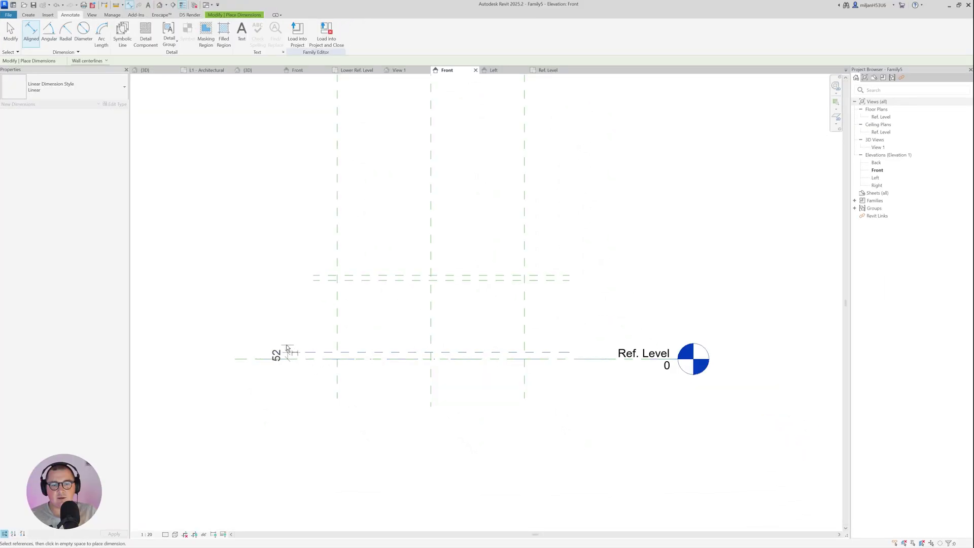
{"action": "left_click", "coordinate": [286, 356]}
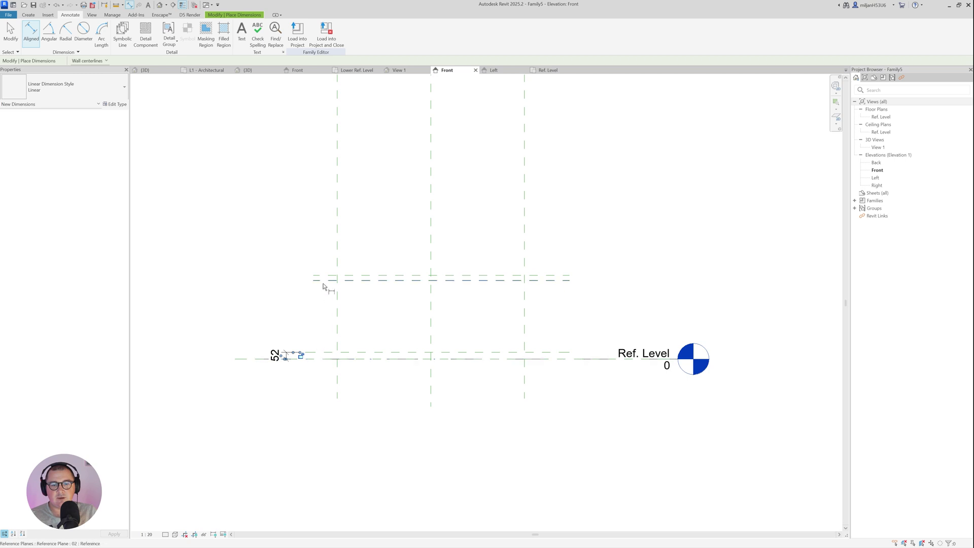
{"action": "left_click", "coordinate": [327, 359]}
{"action": "left_click", "coordinate": [319, 278]}
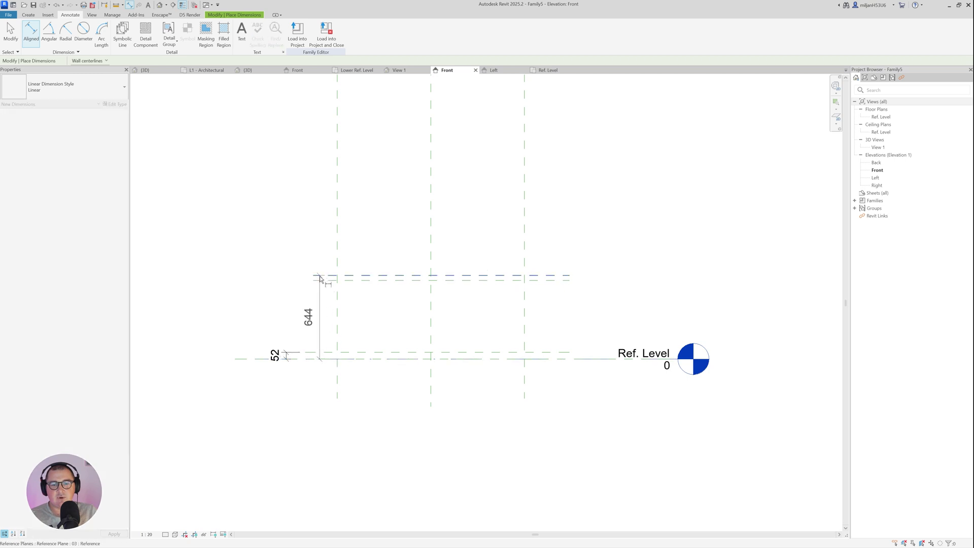
{"action": "left_click", "coordinate": [242, 280]}
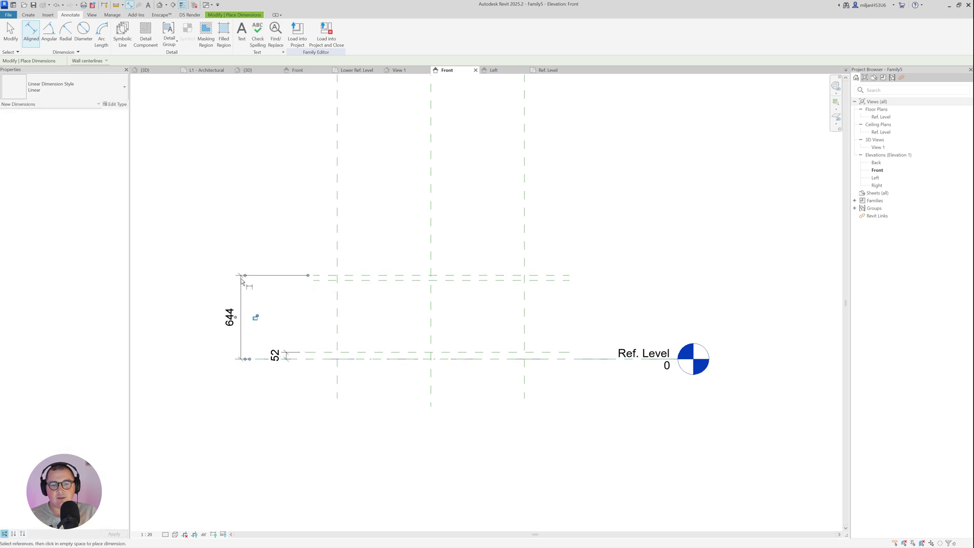
Add an aligned dimension between reference planes 02 and 03, in line with the short dimension at the base
{"action": "left_click", "coordinate": [351, 277]}
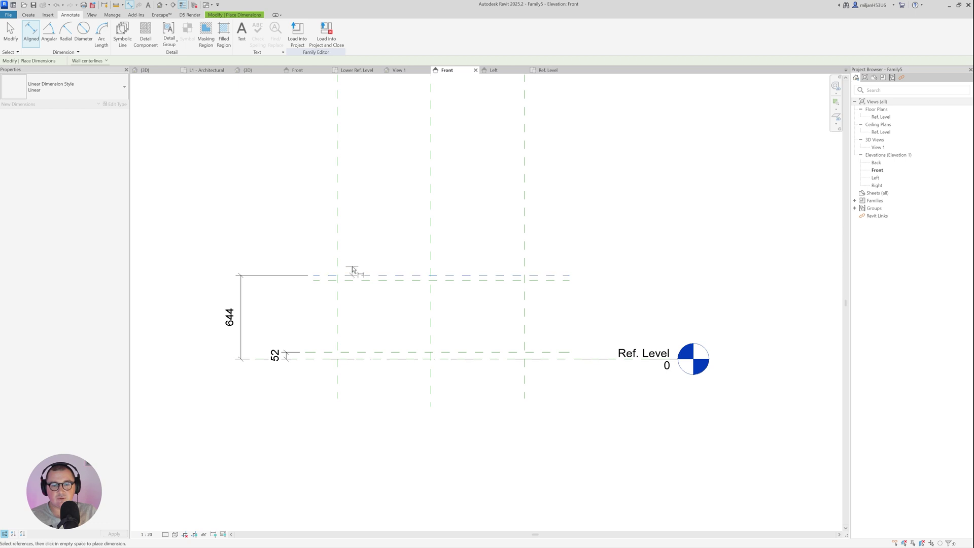
{"action": "key", "text": "Escape"}
{"action": "left_click", "coordinate": [356, 277]}
{"action": "left_click", "coordinate": [361, 280]}
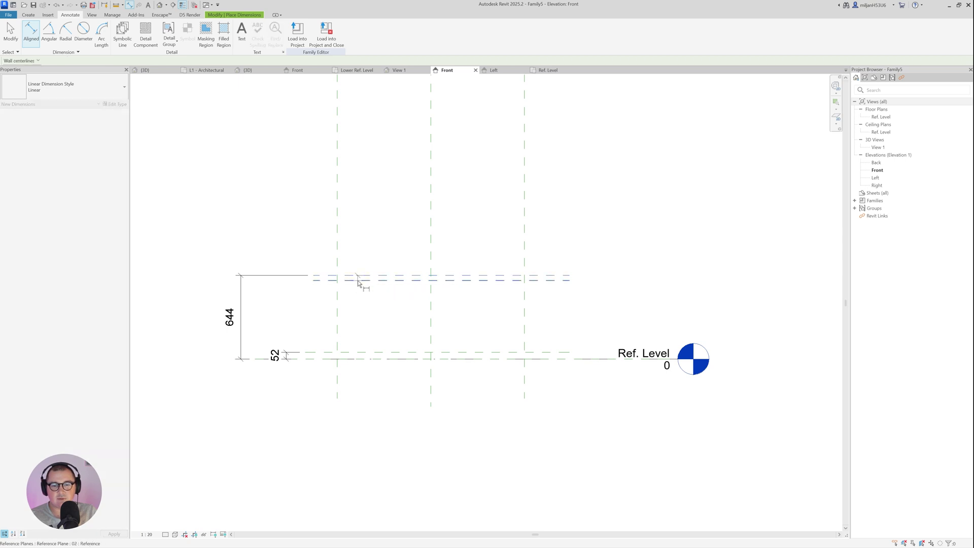
{"action": "left_click", "coordinate": [285, 291]}
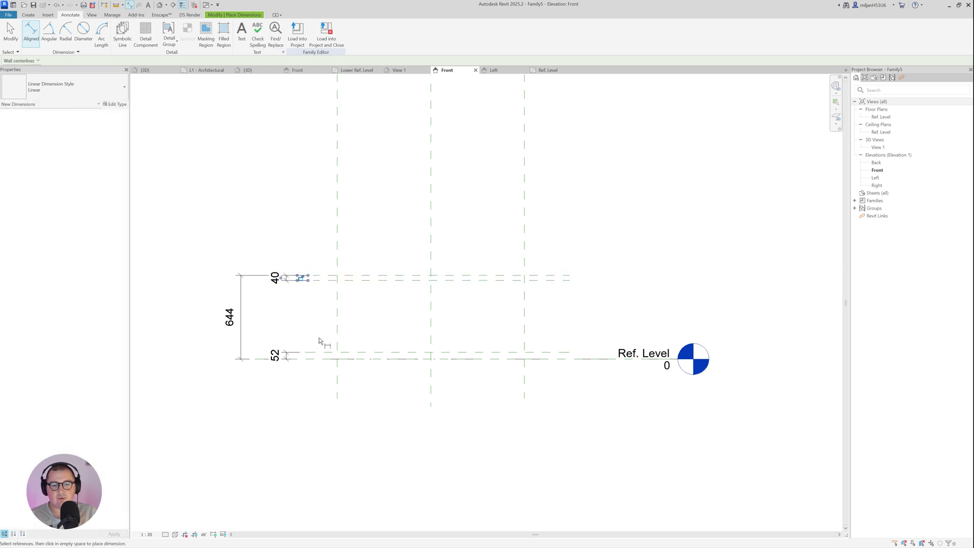
{"action": "key", "text": "Escape"}
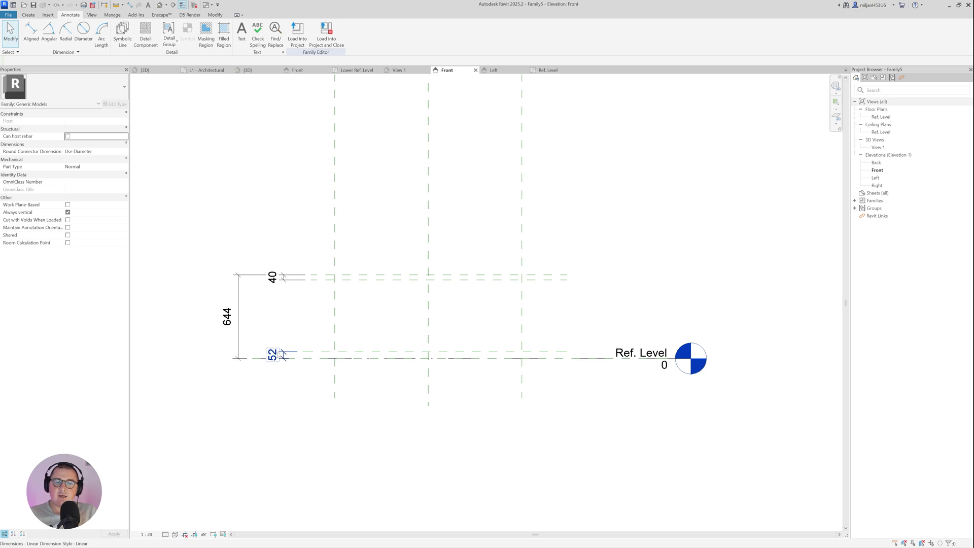
Label the dimension from the Ref. Level to the lowest plane with a new family type parameter named t
{"action": "left_click", "coordinate": [272, 355]}
{"action": "scroll", "coordinate": [277, 357], "scroll_direction": "up", "scroll_amount": 3}
{"action": "middle_click_drag", "start_coordinate": [281, 354], "coordinate": [268, 362]}
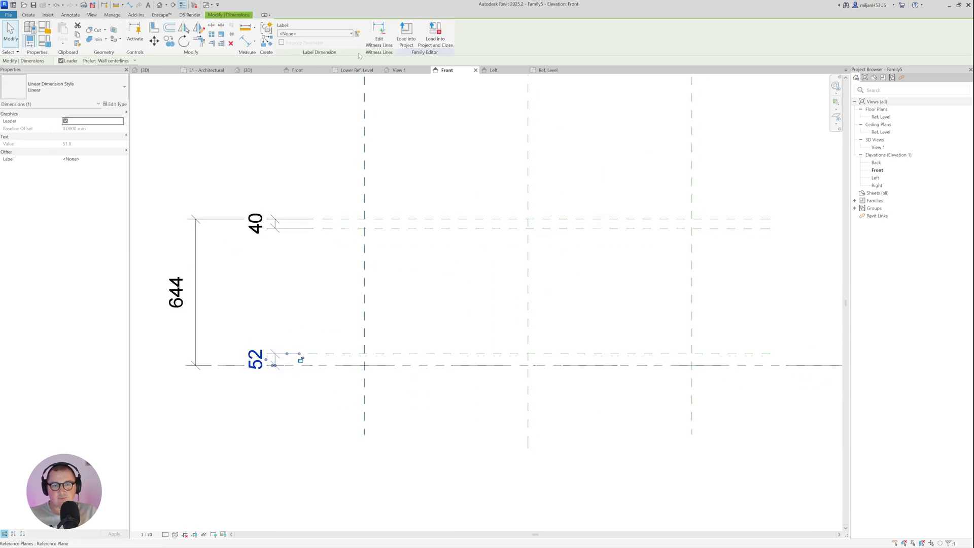
{"action": "left_click", "coordinate": [358, 34]}
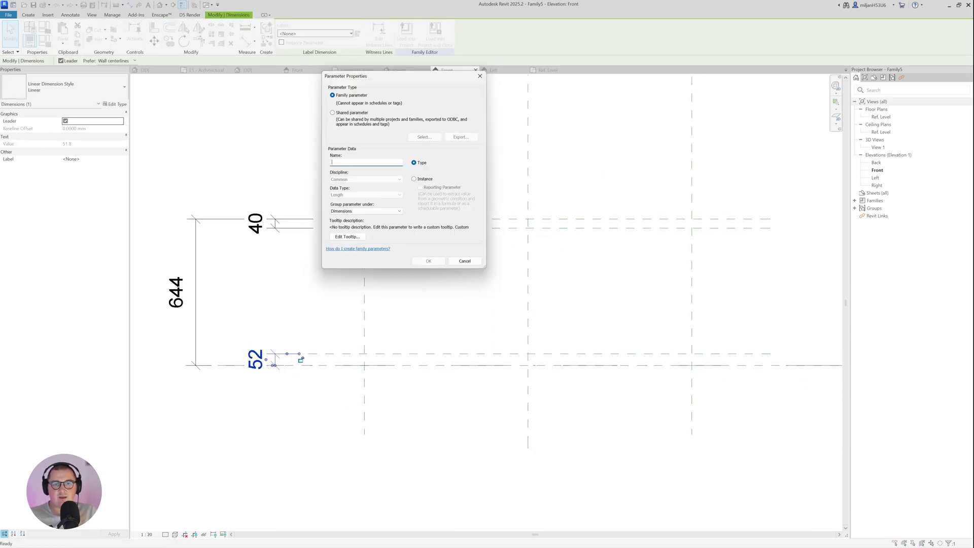
{"action": "type", "text": "t"}
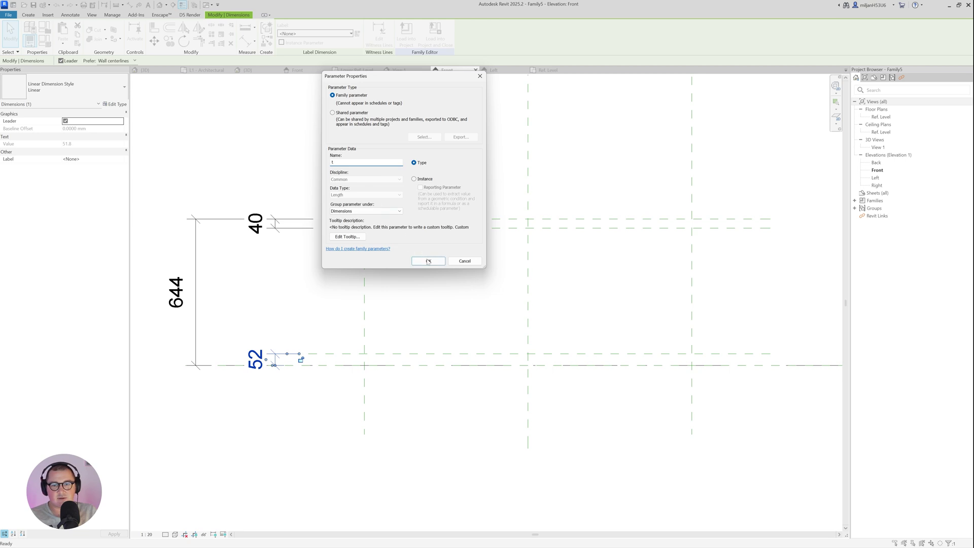
{"action": "left_click", "coordinate": [429, 261]}
{"action": "key", "text": "Escape"}
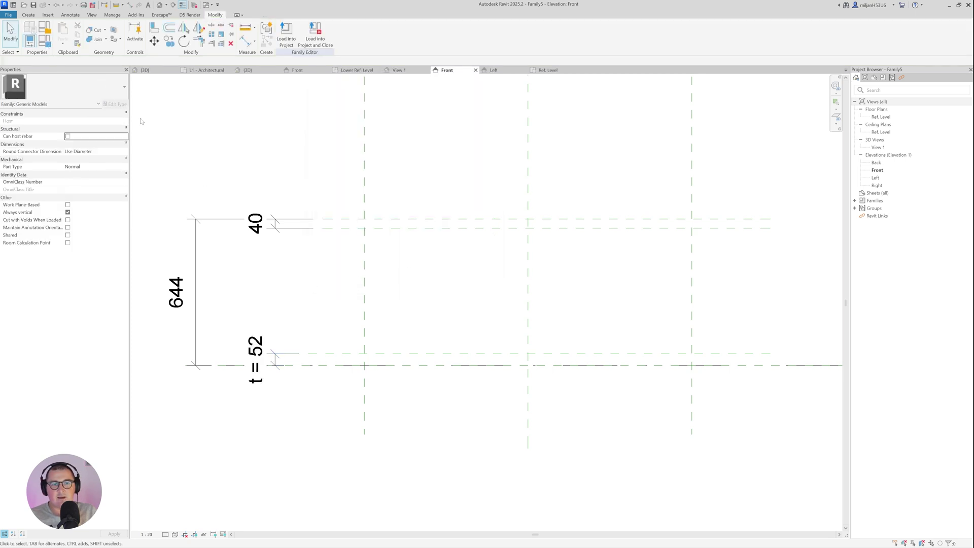
Label the dimension between reference planes 02 and 03 with the existing parameter t
{"action": "left_click", "coordinate": [255, 223]}
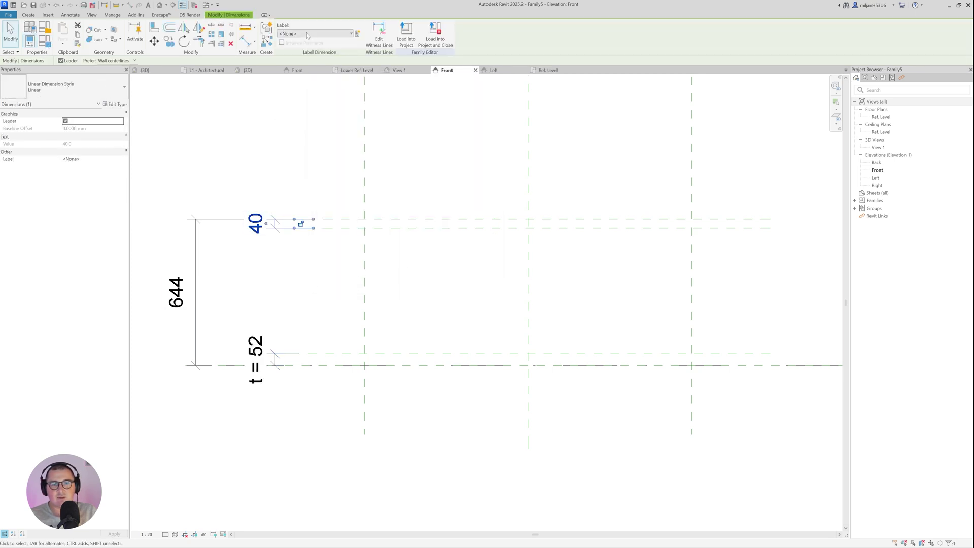
{"action": "left_click", "coordinate": [307, 33]}
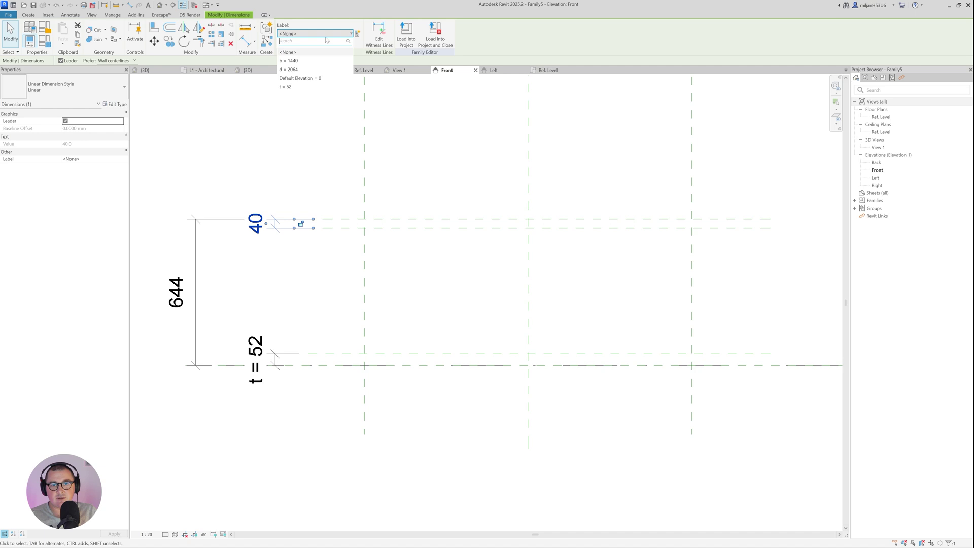
{"action": "left_click", "coordinate": [291, 87]}
{"action": "left_click", "coordinate": [291, 157]}
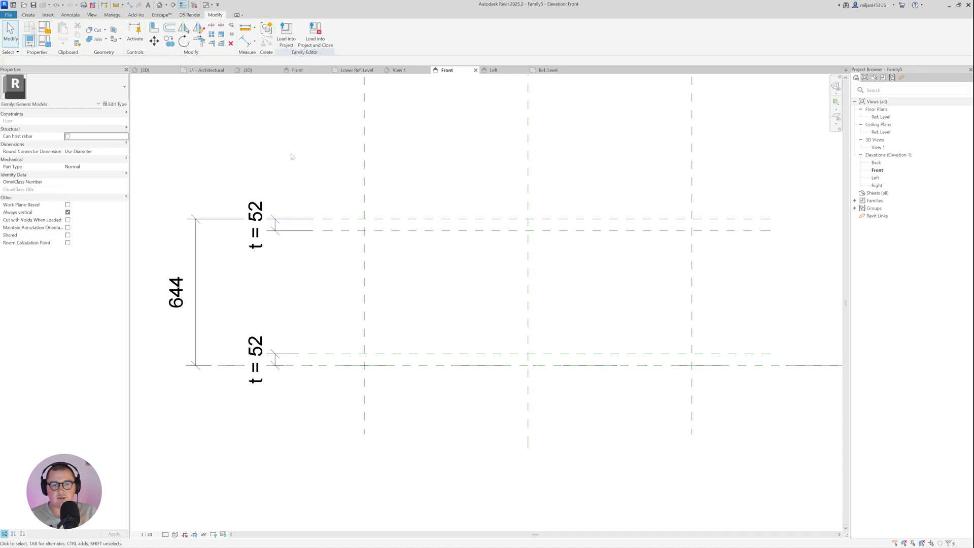
Label the overall height dimension from the Ref. Level to plane 03 with a new family type parameter named base
{"action": "left_click", "coordinate": [203, 308]}
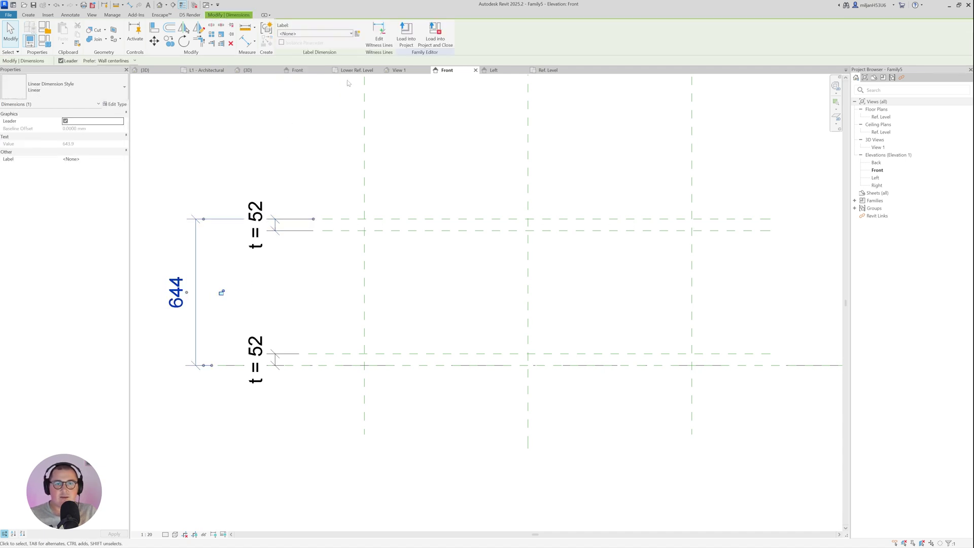
{"action": "left_click", "coordinate": [357, 33]}
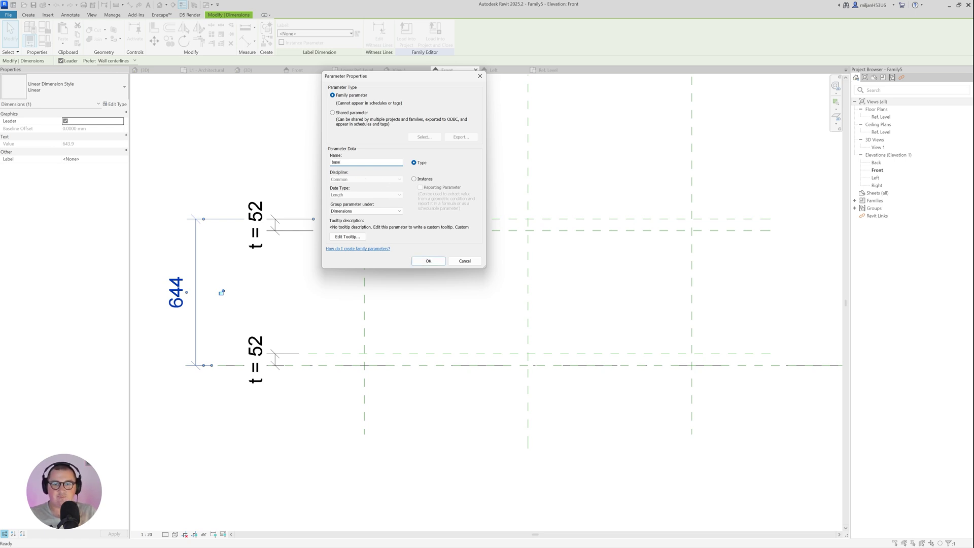
{"action": "left_click", "coordinate": [429, 261]}
{"action": "left_click", "coordinate": [421, 272]}
{"action": "scroll", "coordinate": [413, 279], "scroll_direction": "down", "scroll_amount": 4}
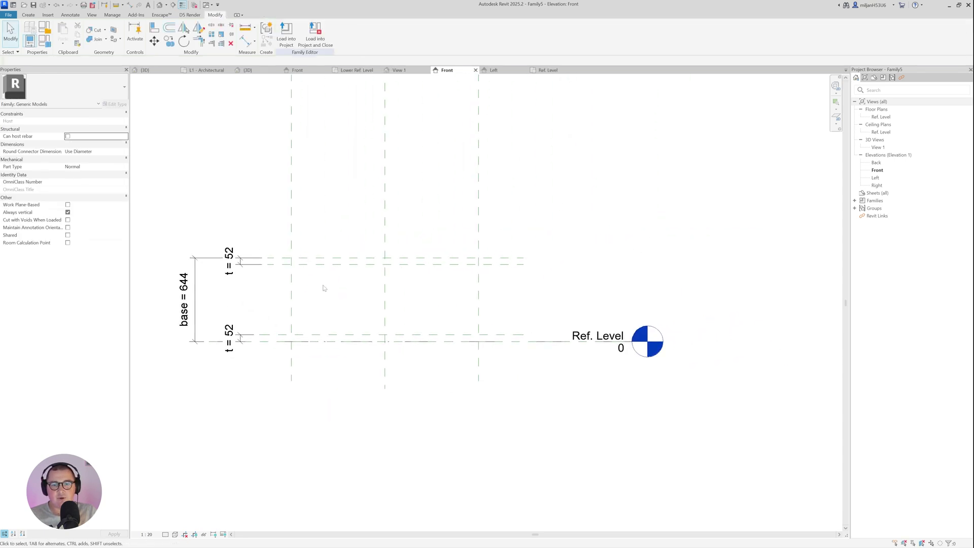
{"action": "middle_click_drag", "start_coordinate": [324, 288], "coordinate": [354, 275]}
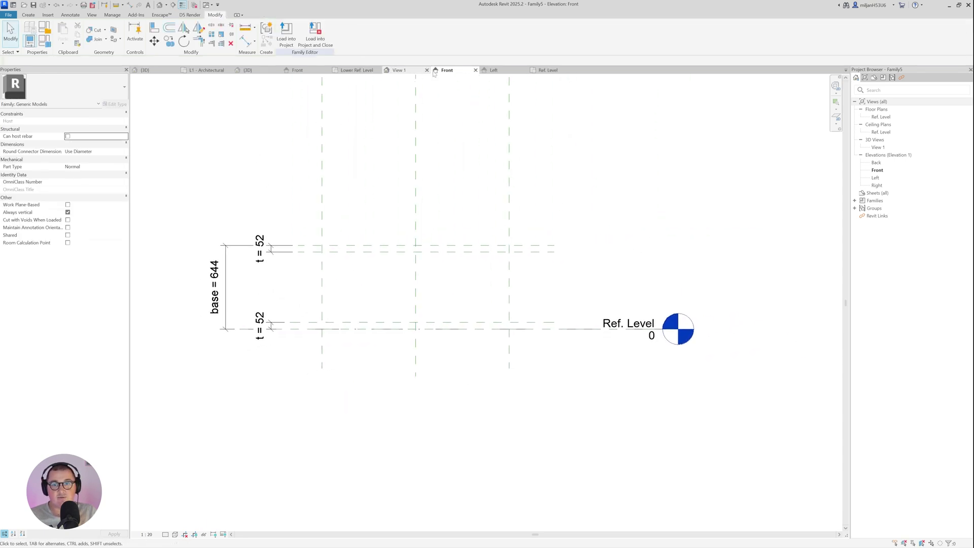
With the Ref. Level plan open, set the family parameters b to 200 and d to 400 and apply them
{"action": "left_click", "coordinate": [548, 70]}
{"action": "middle_click_drag", "start_coordinate": [392, 245], "coordinate": [408, 233]}
{"action": "left_click", "coordinate": [54, 46]}
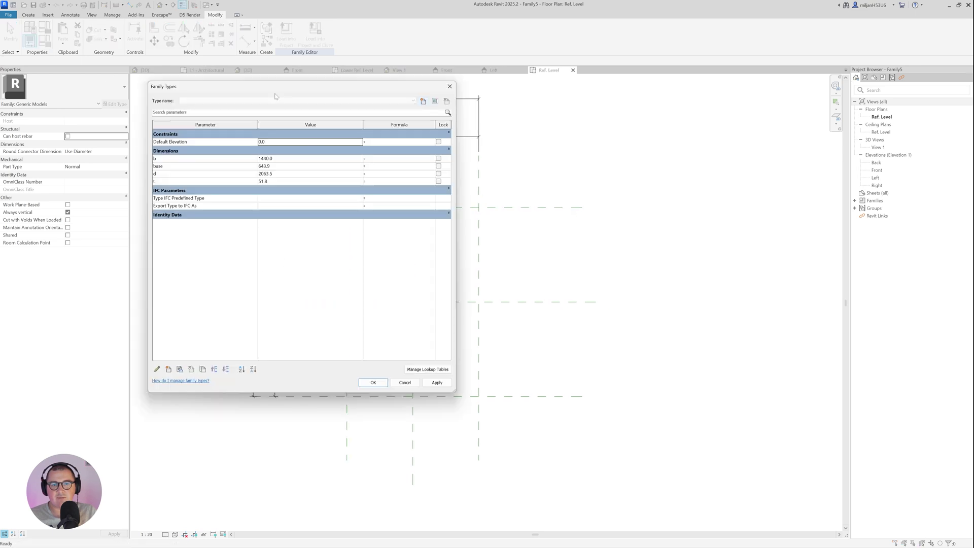
{"action": "left_click", "coordinate": [404, 382]}
{"action": "middle_click_drag", "start_coordinate": [363, 327], "coordinate": [577, 314]}
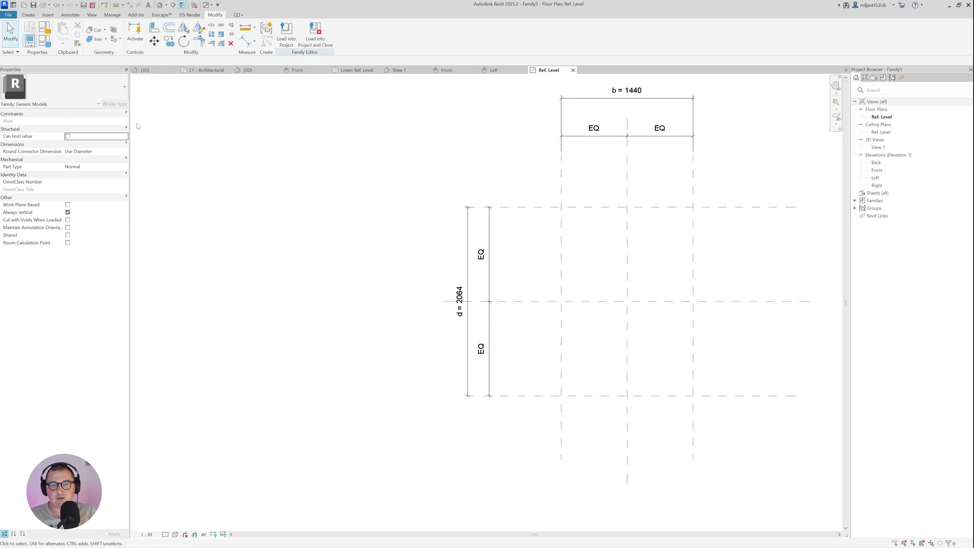
{"action": "left_click", "coordinate": [47, 44]}
{"action": "left_click", "coordinate": [283, 158]}
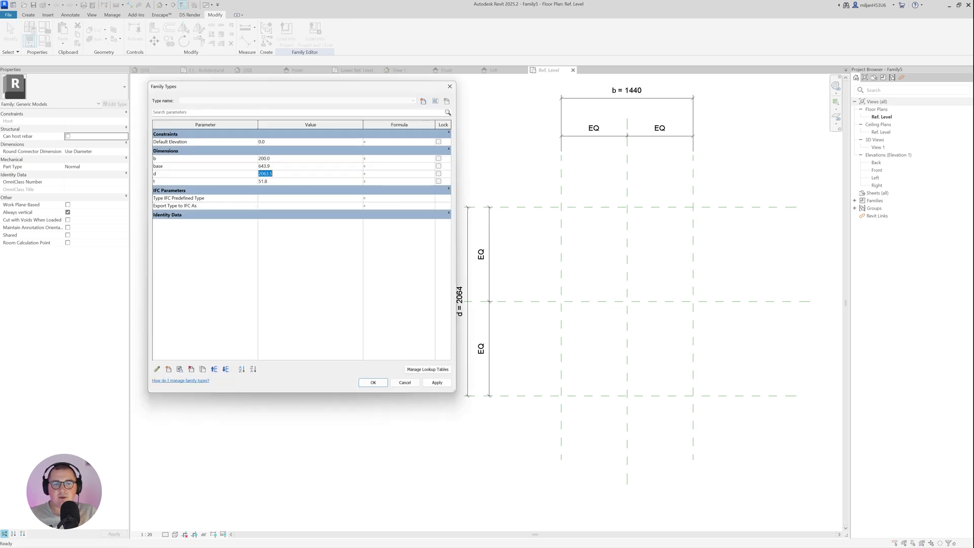
{"action": "left_click", "coordinate": [431, 384]}
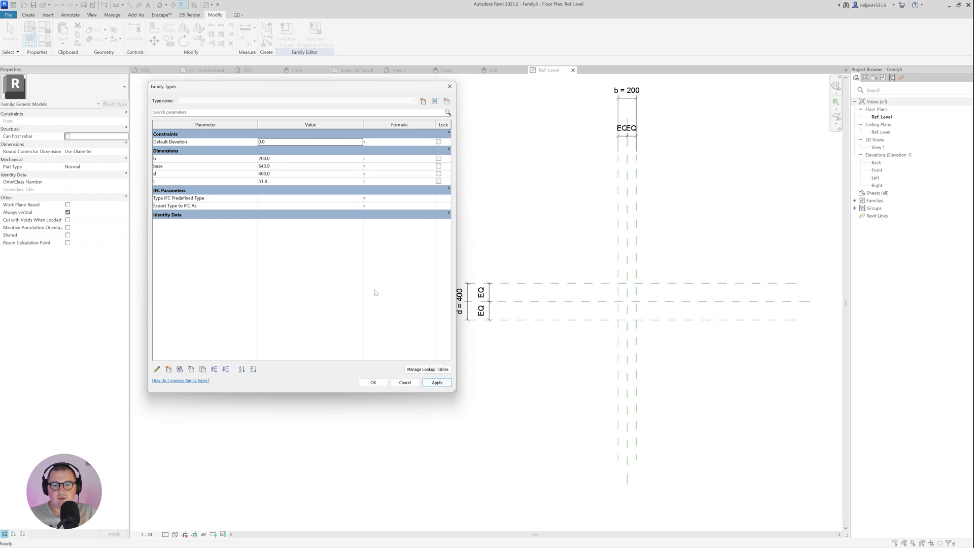
{"action": "left_click", "coordinate": [373, 382]}
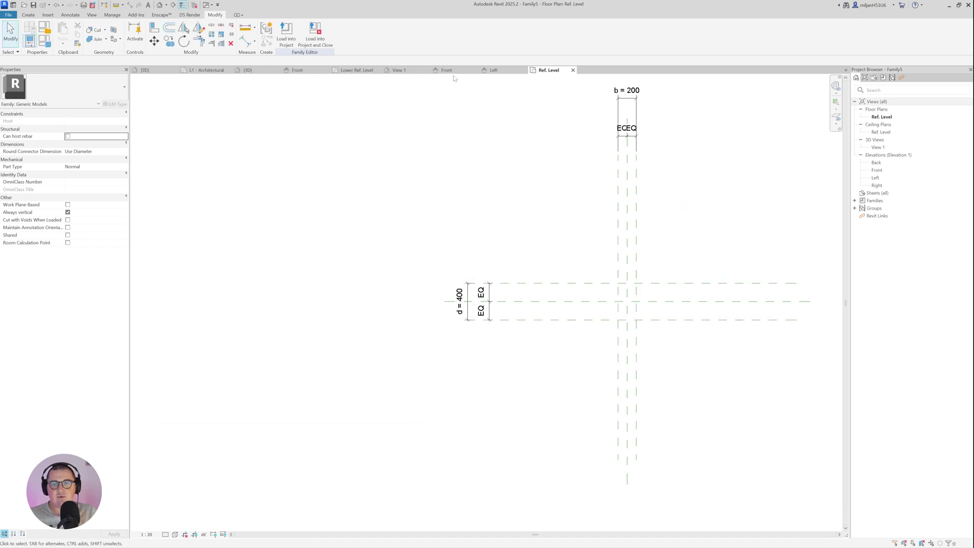
With the Front elevation open, set the family parameters t to 10 and base to 300, applying each
{"action": "left_click", "coordinate": [448, 70]}
{"action": "scroll", "coordinate": [398, 320], "scroll_direction": "up", "scroll_amount": 3}
{"action": "middle_click_drag", "start_coordinate": [330, 317], "coordinate": [522, 313]}
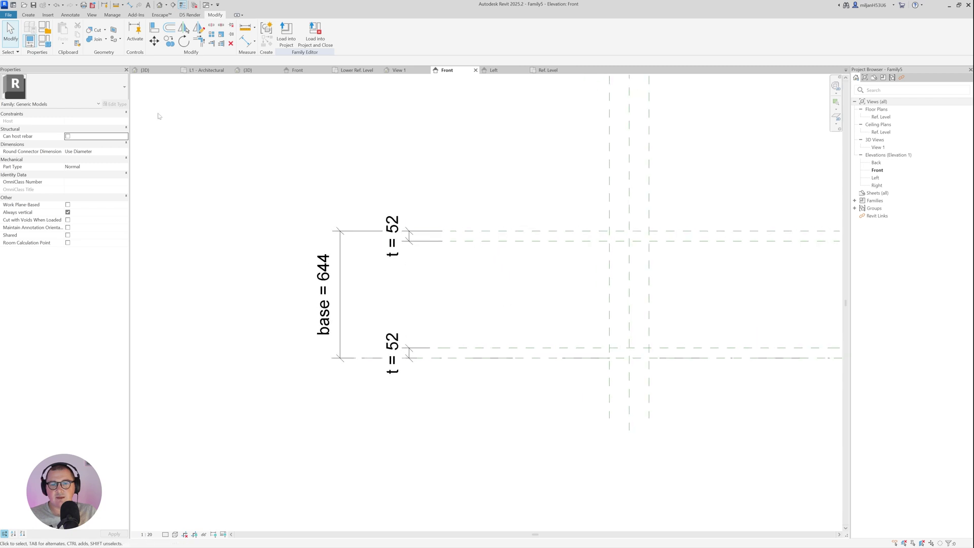
{"action": "left_click", "coordinate": [53, 45]}
{"action": "left_click", "coordinate": [284, 182]}
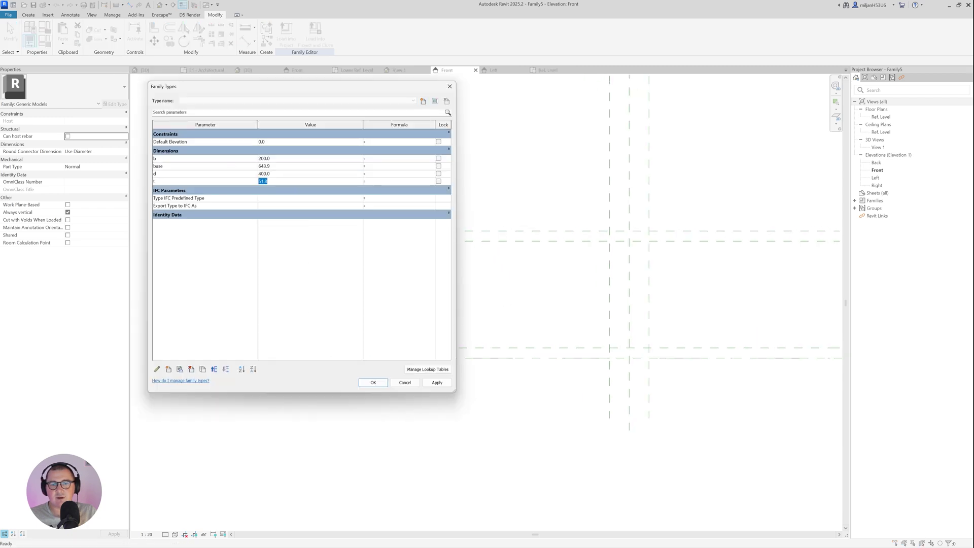
{"action": "left_click", "coordinate": [436, 384]}
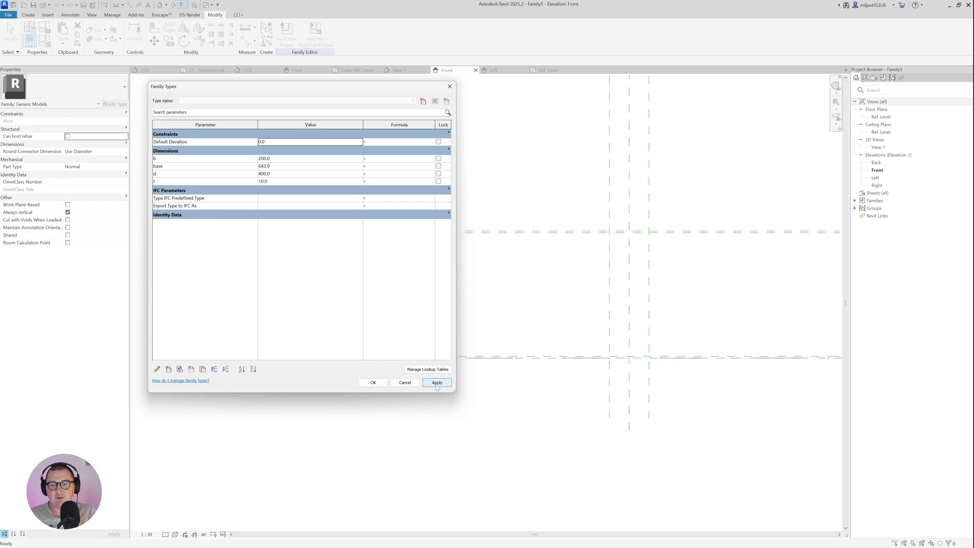
{"action": "left_click", "coordinate": [269, 166]}
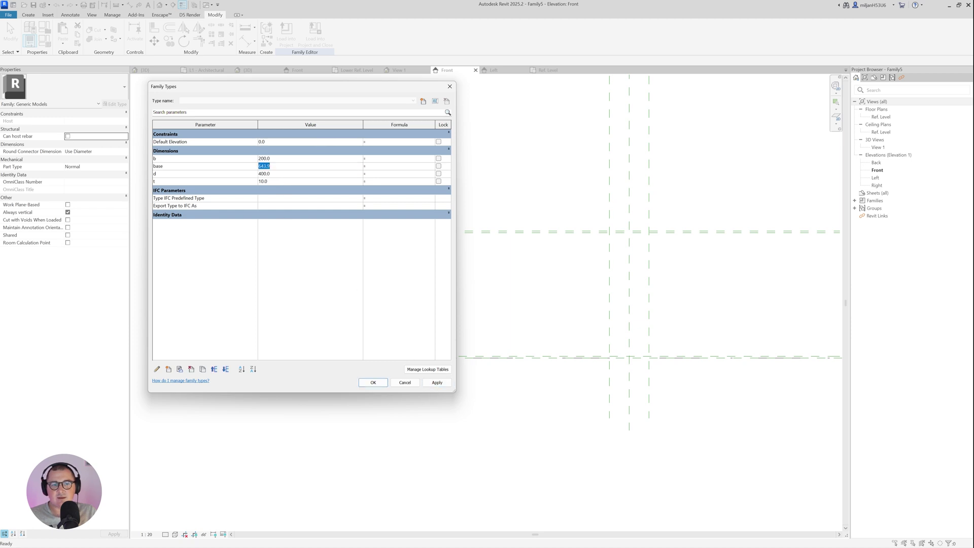
{"action": "left_click", "coordinate": [435, 383]}
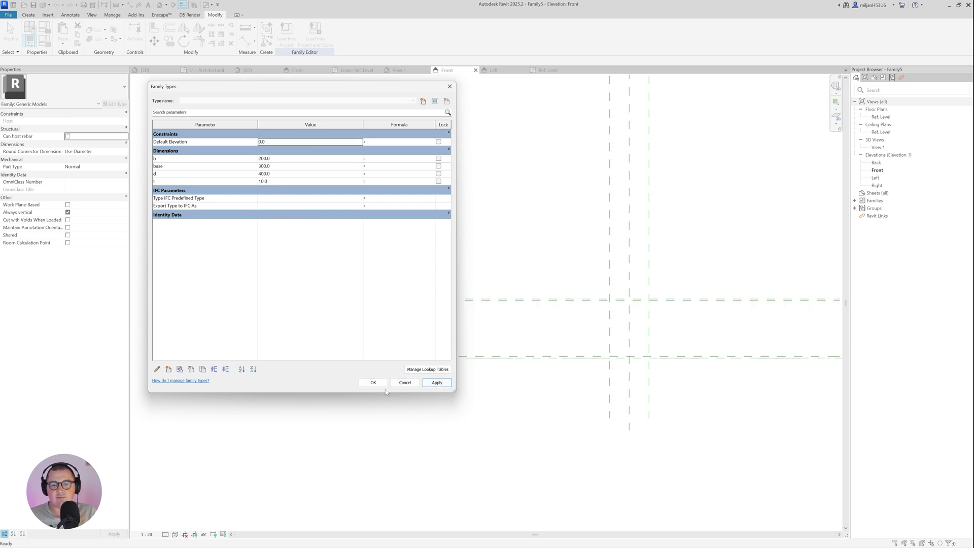
{"action": "left_click", "coordinate": [373, 382]}
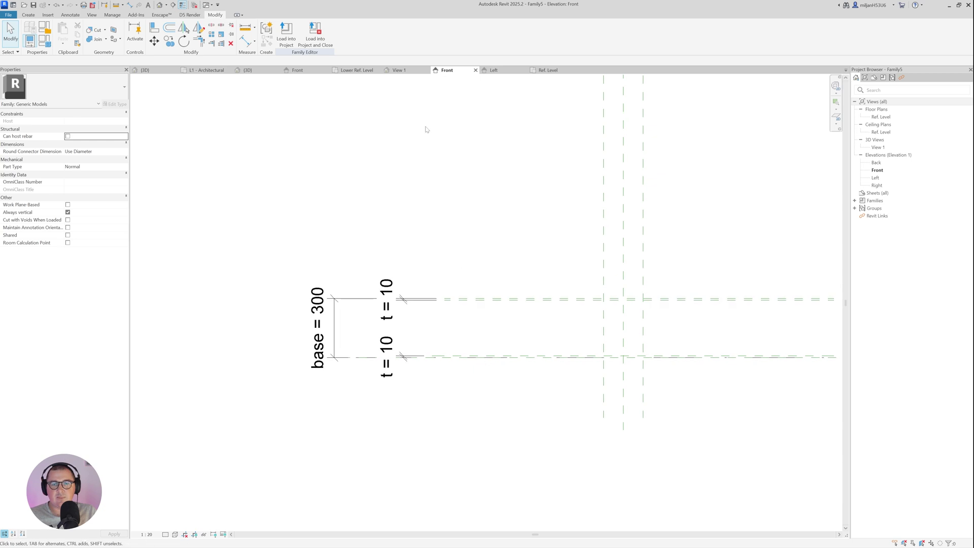
In the Ref. Level plan, start an extrusion and pick the four outer reference planes as sketch lines, locking each to its plane
{"action": "left_click", "coordinate": [545, 71]}
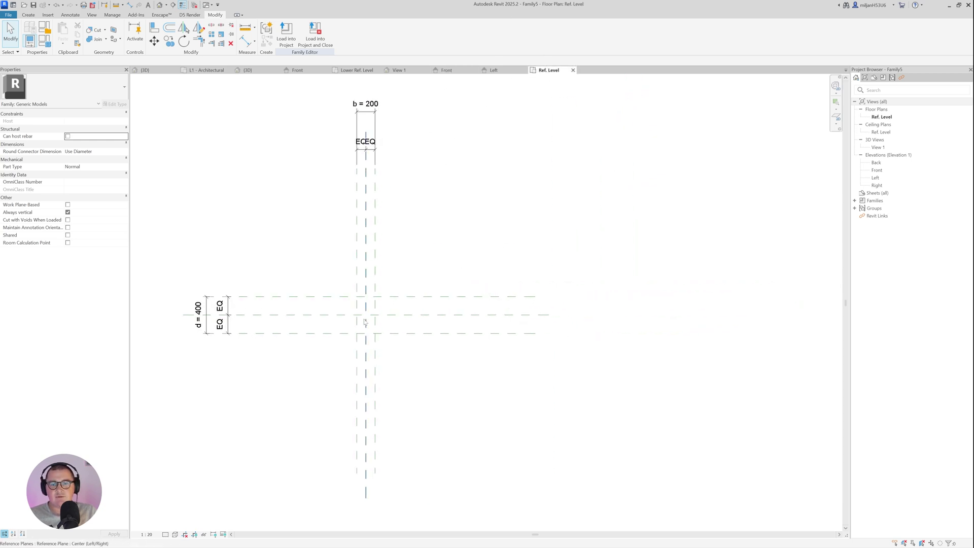
{"action": "scroll", "coordinate": [178, 339], "scroll_direction": "up", "scroll_amount": 3}
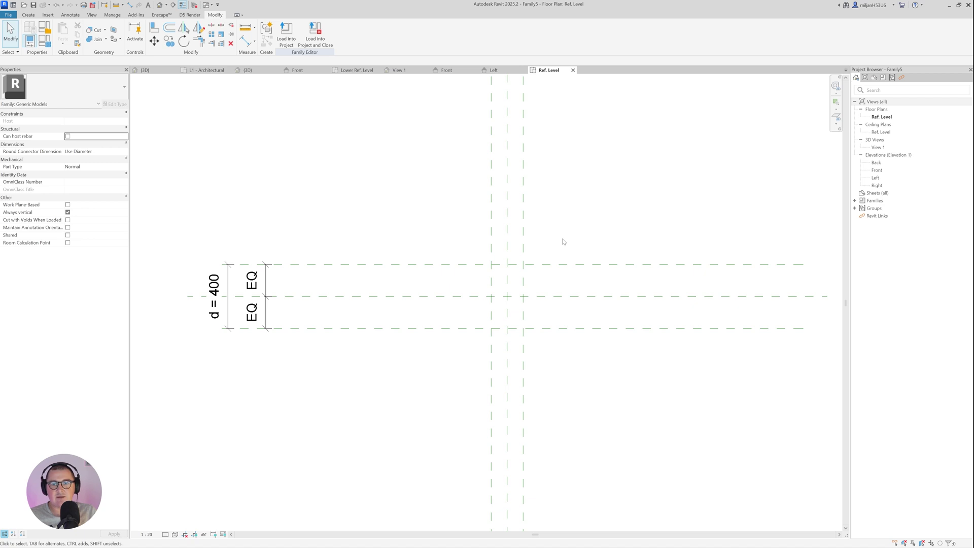
{"action": "left_click", "coordinate": [29, 15]}
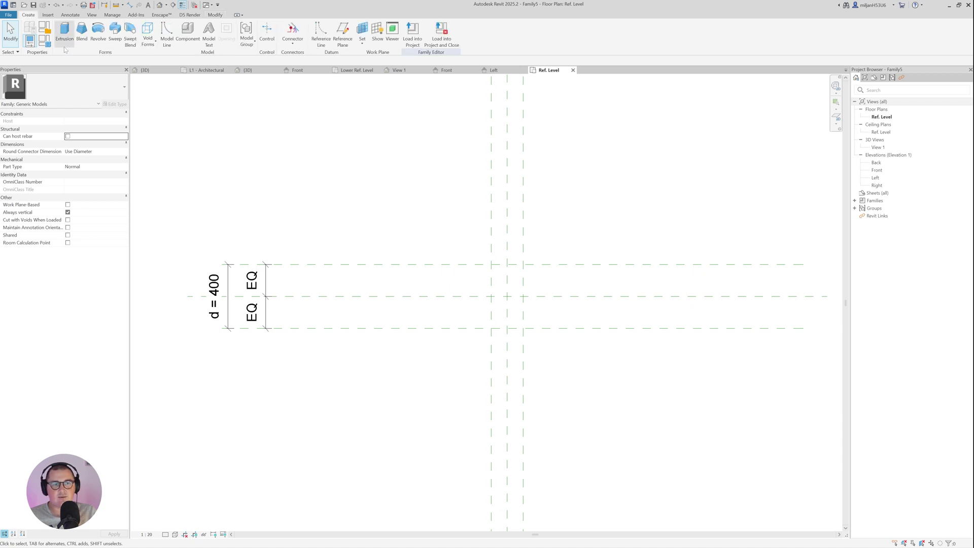
{"action": "left_click", "coordinate": [65, 32]}
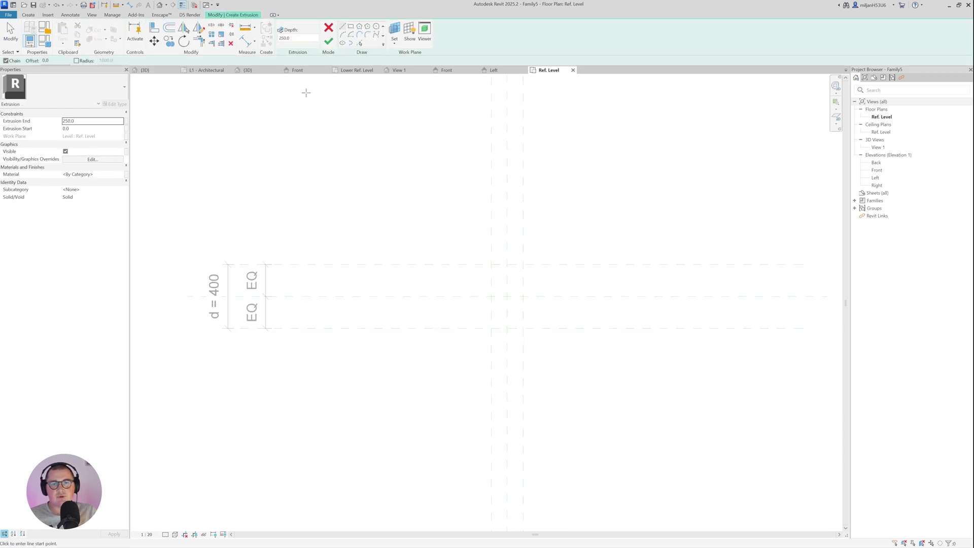
{"action": "left_click", "coordinate": [360, 44]}
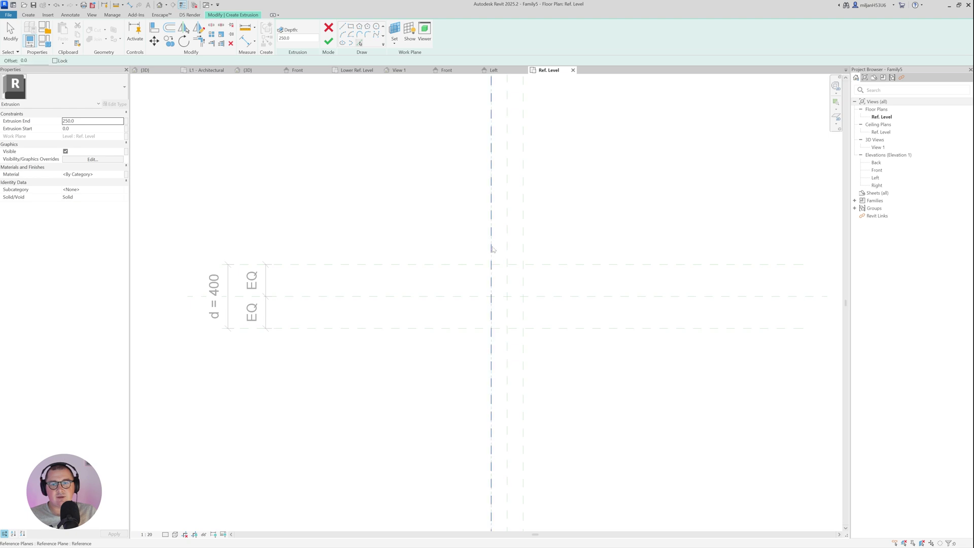
{"action": "scroll", "coordinate": [520, 278], "scroll_direction": "up", "scroll_amount": 3}
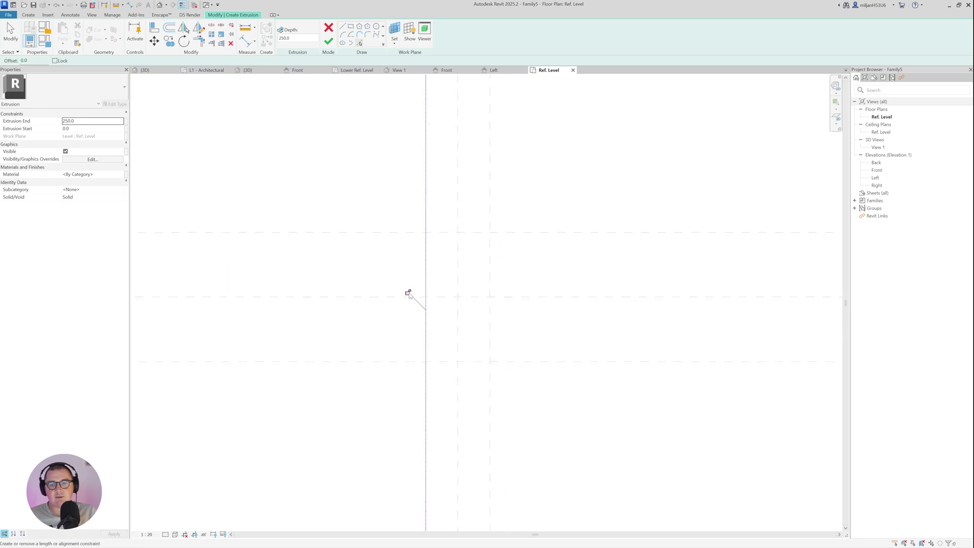
{"action": "left_click", "coordinate": [446, 232]}
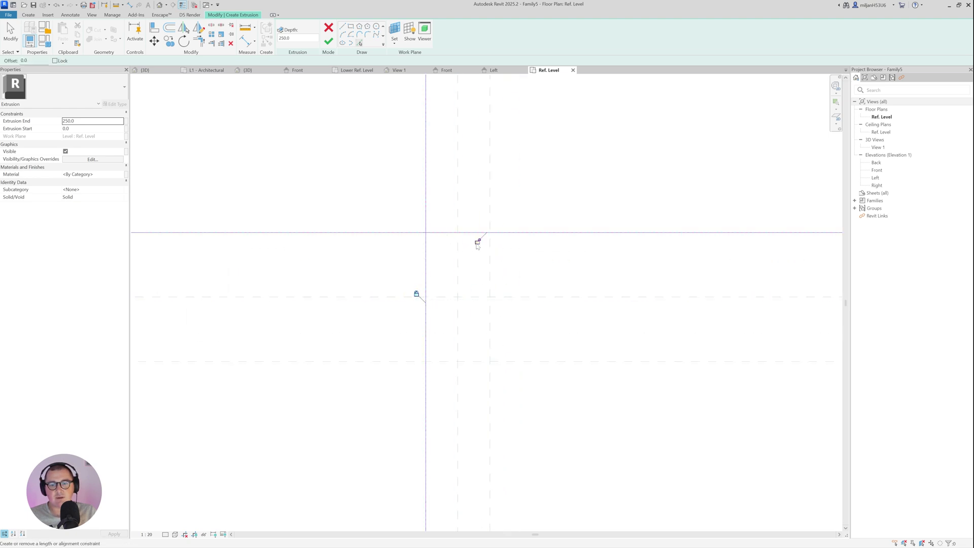
{"action": "left_click", "coordinate": [490, 275]}
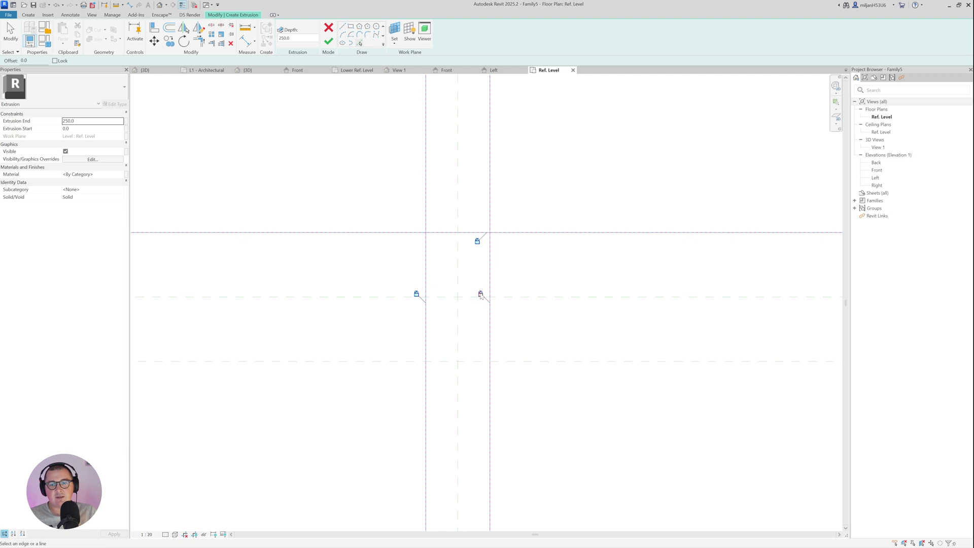
{"action": "left_click", "coordinate": [511, 362]}
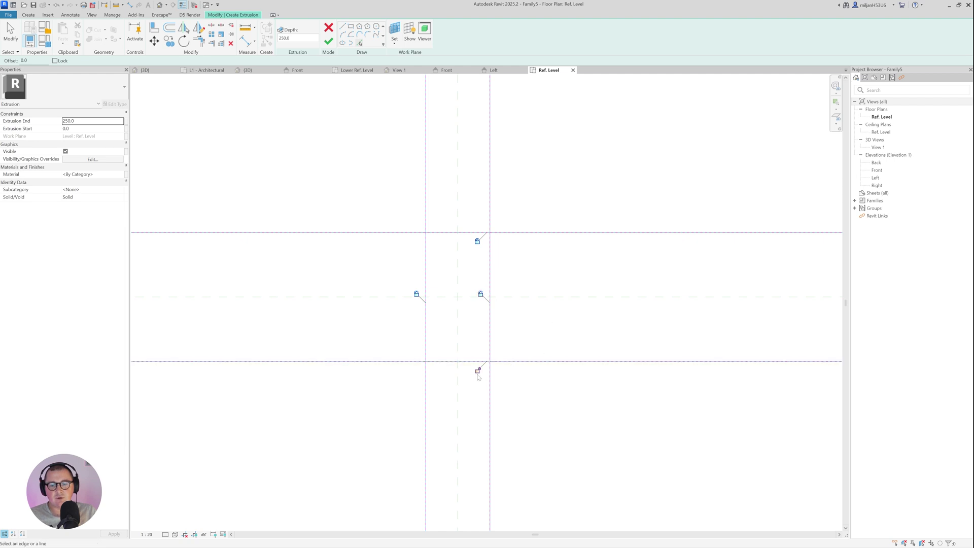
Trim the four extrusion sketch lines to corners so they form a closed rectangle, and switch to the Front elevation
{"action": "left_click", "coordinate": [202, 44]}
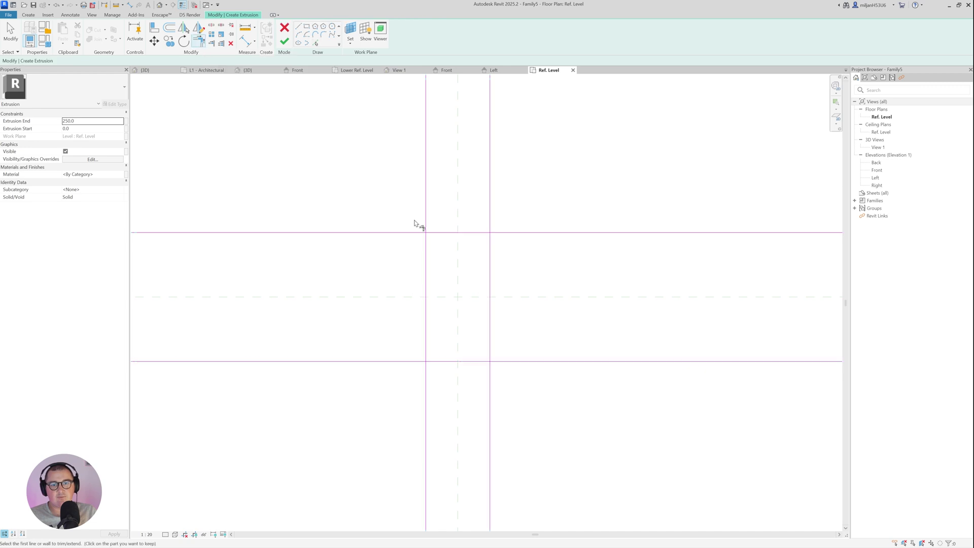
{"action": "left_click", "coordinate": [433, 232]}
{"action": "left_click", "coordinate": [427, 248]}
{"action": "left_click", "coordinate": [428, 274]}
{"action": "left_click", "coordinate": [442, 362]}
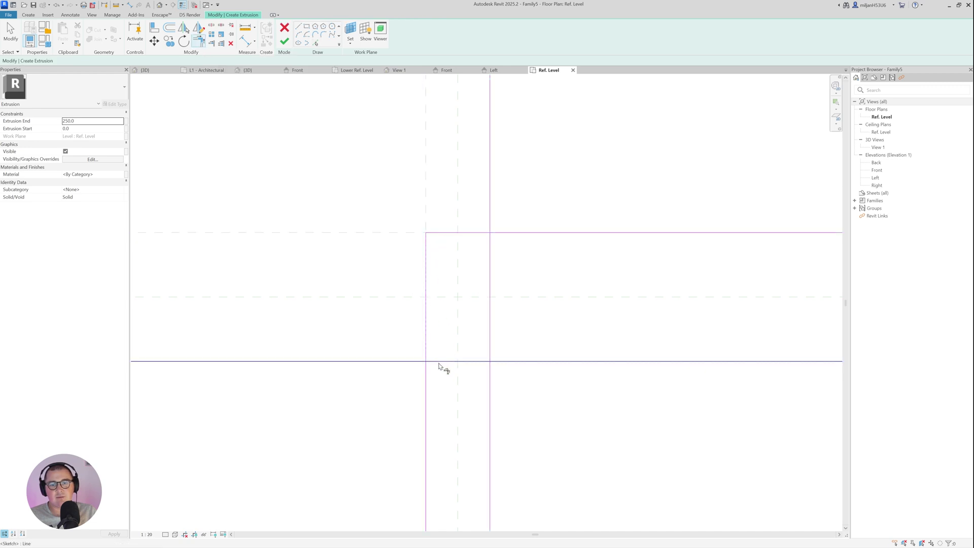
{"action": "left_click", "coordinate": [485, 361]}
{"action": "left_click", "coordinate": [490, 350]}
{"action": "left_click", "coordinate": [490, 338]}
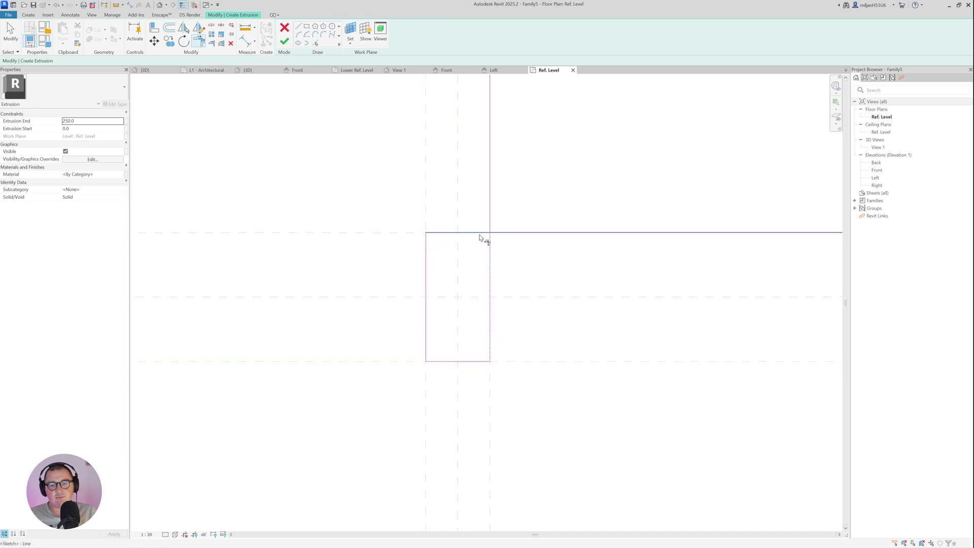
{"action": "left_click", "coordinate": [483, 234]}
{"action": "left_click", "coordinate": [454, 71]}
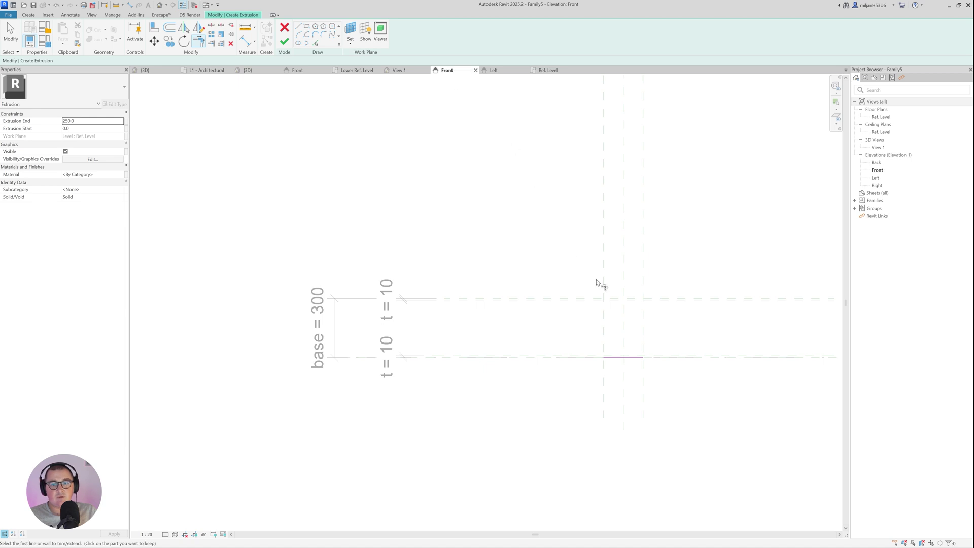
Finish the rectangular plate extrusion in the Front elevation and pull its upper face down to the lower plate-thickness reference plane
{"action": "middle_click_drag", "start_coordinate": [600, 282], "coordinate": [378, 276]}
{"action": "scroll", "coordinate": [386, 218], "scroll_direction": "up", "scroll_amount": 2}
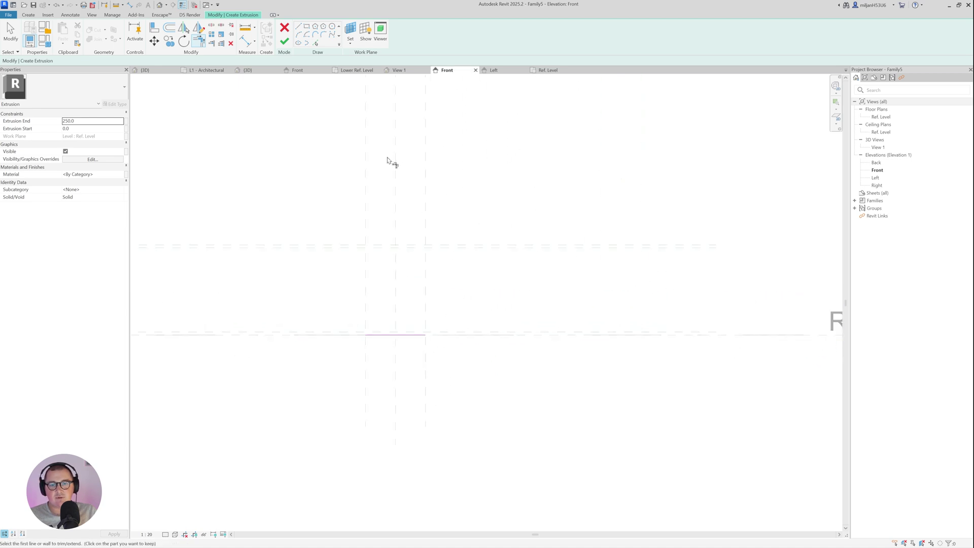
{"action": "left_click", "coordinate": [285, 42]}
{"action": "scroll", "coordinate": [407, 294], "scroll_direction": "up", "scroll_amount": 2}
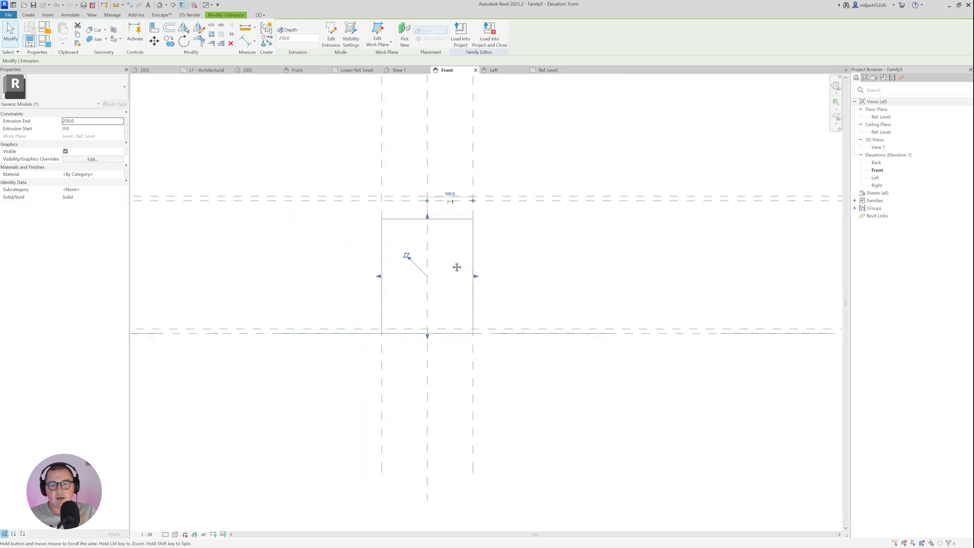
{"action": "left_click_drag", "start_coordinate": [471, 204], "coordinate": [472, 313]}
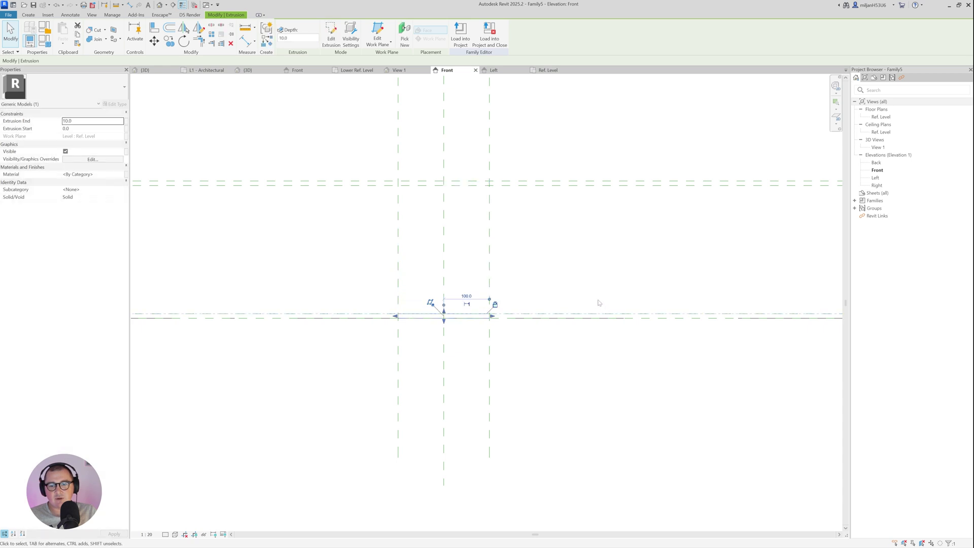
{"action": "scroll", "coordinate": [561, 331], "scroll_direction": "down", "scroll_amount": 3}
{"action": "left_click", "coordinate": [583, 308]}
{"action": "middle_click_drag", "start_coordinate": [583, 308], "coordinate": [487, 309]}
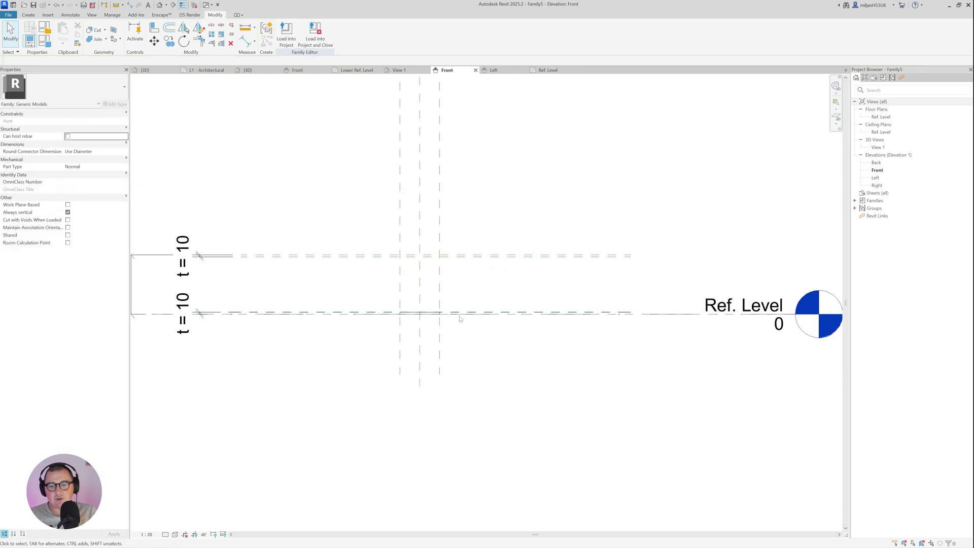
Set the family parameter t to 20 and apply it to test the base plate's thickness
{"action": "scroll", "coordinate": [431, 317], "scroll_direction": "up", "scroll_amount": 4}
{"action": "middle_click_drag", "start_coordinate": [367, 246], "coordinate": [590, 250]}
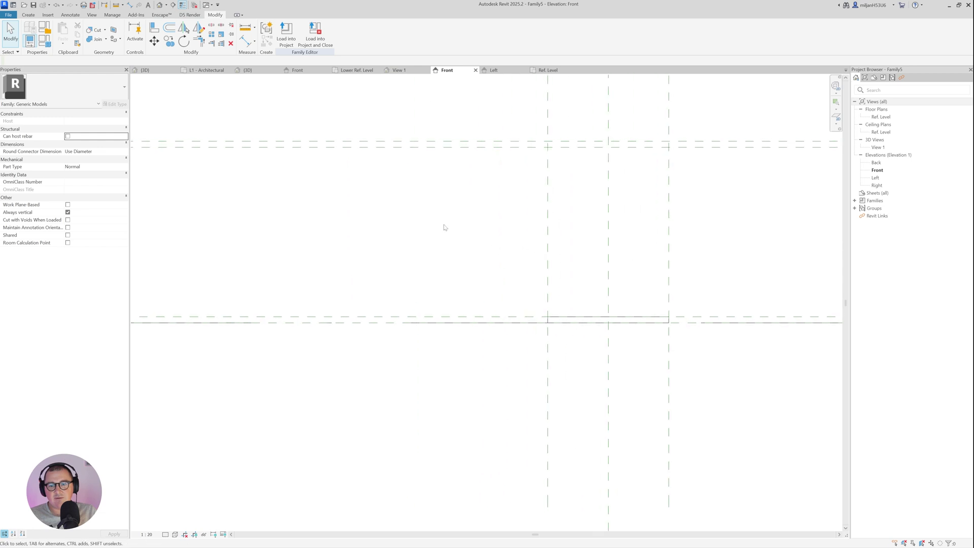
{"action": "left_click", "coordinate": [43, 45]}
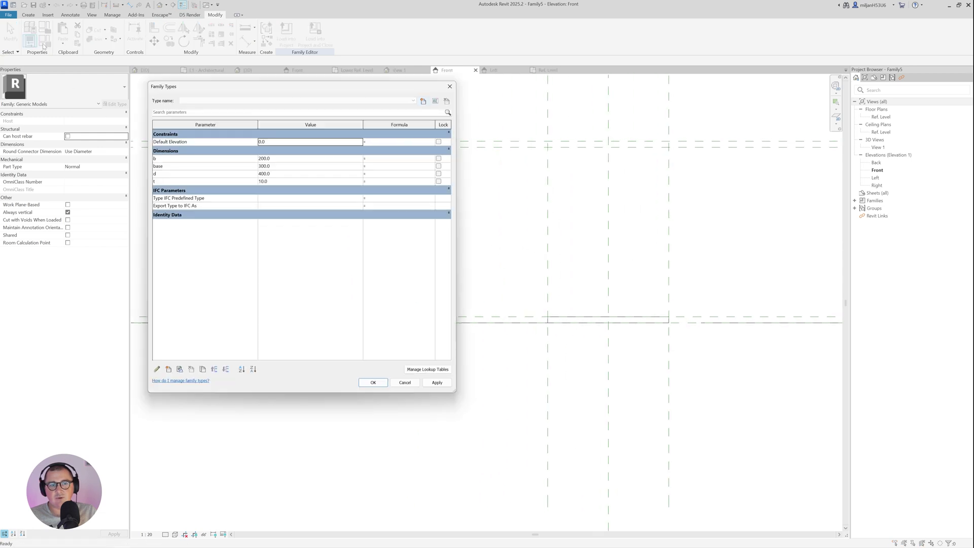
{"action": "left_click", "coordinate": [264, 182]}
{"action": "type", "text": "2"}
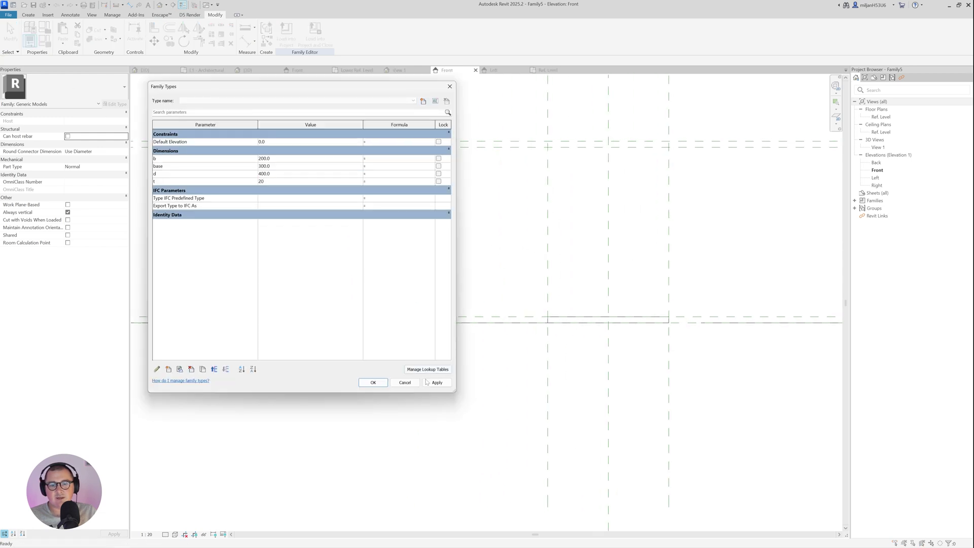
{"action": "type", "text": "0"}
{"action": "left_click", "coordinate": [434, 383]}
{"action": "left_click", "coordinate": [373, 382]}
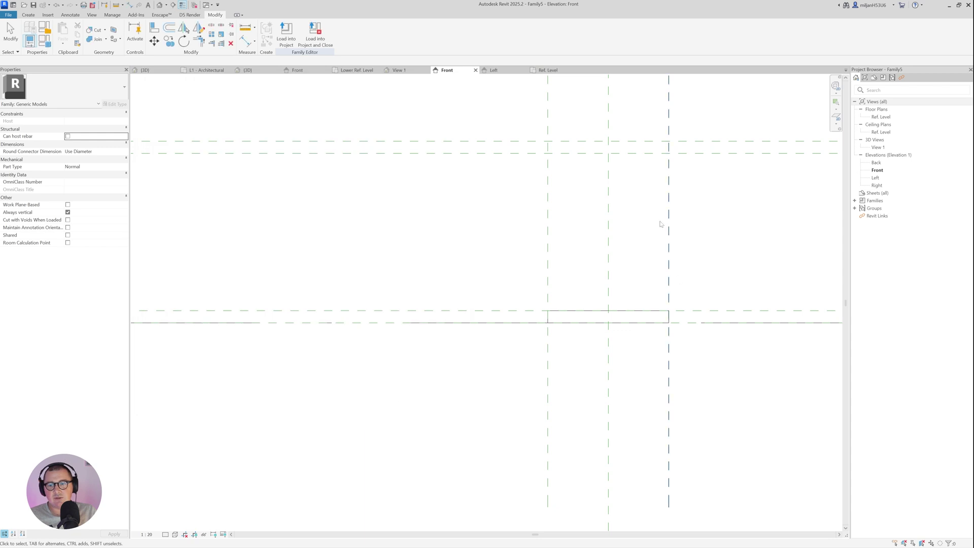
In the Ref. Level plan, start a new extrusion and set its work plane to Reference Plane : 01
{"action": "scroll", "coordinate": [463, 280], "scroll_direction": "down", "scroll_amount": 2}
{"action": "scroll", "coordinate": [455, 309], "scroll_direction": "down", "scroll_amount": 1}
{"action": "left_click", "coordinate": [254, 302]}
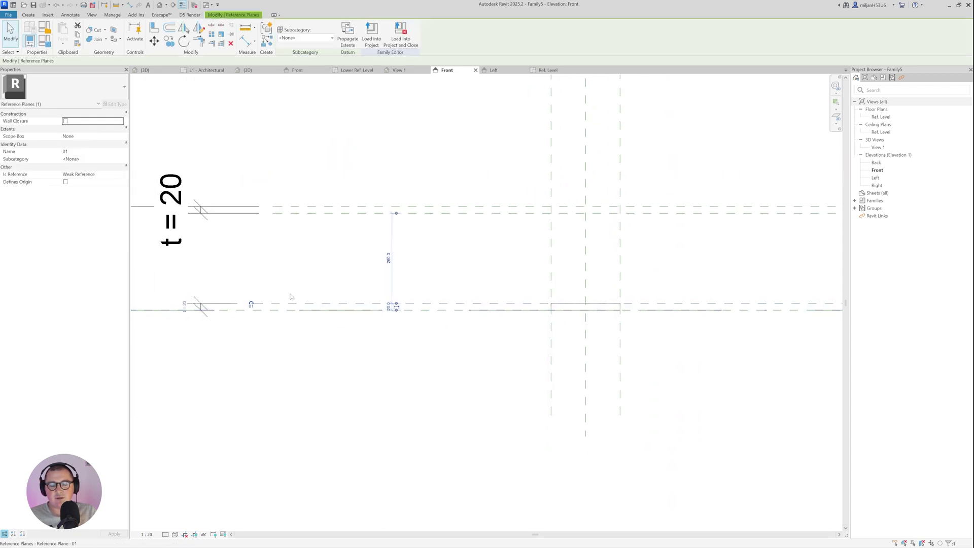
{"action": "key", "text": "Escape"}
{"action": "left_click", "coordinate": [547, 70]}
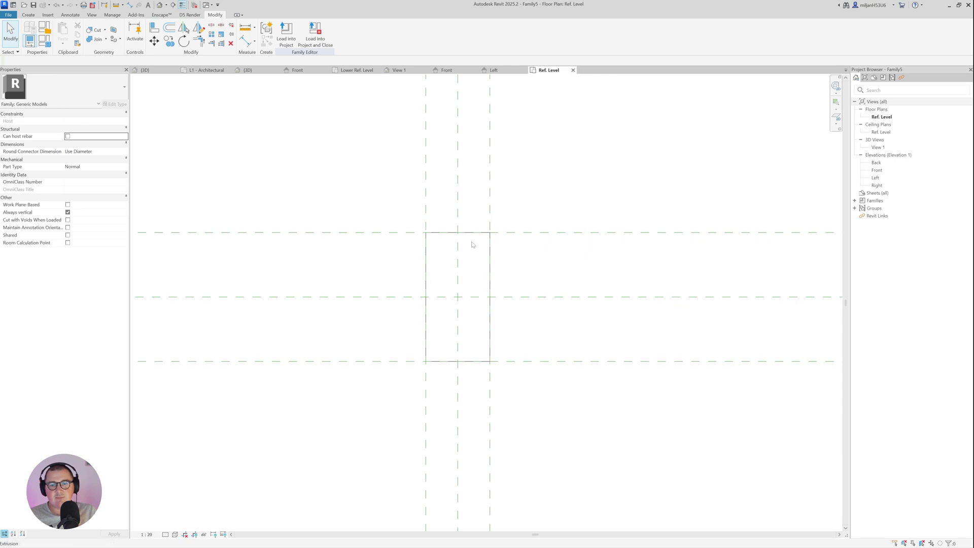
{"action": "left_click", "coordinate": [28, 15]}
{"action": "left_click", "coordinate": [64, 33]}
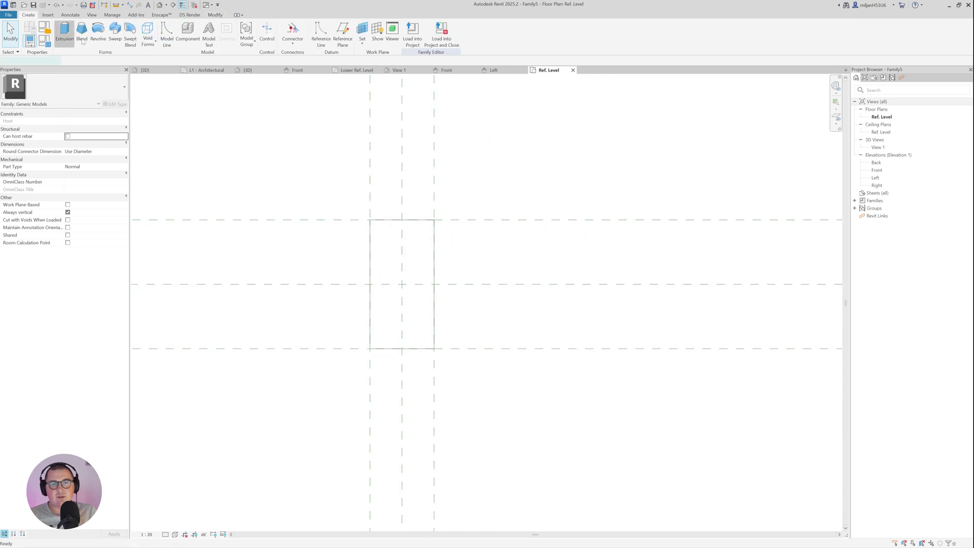
{"action": "left_click", "coordinate": [394, 35]}
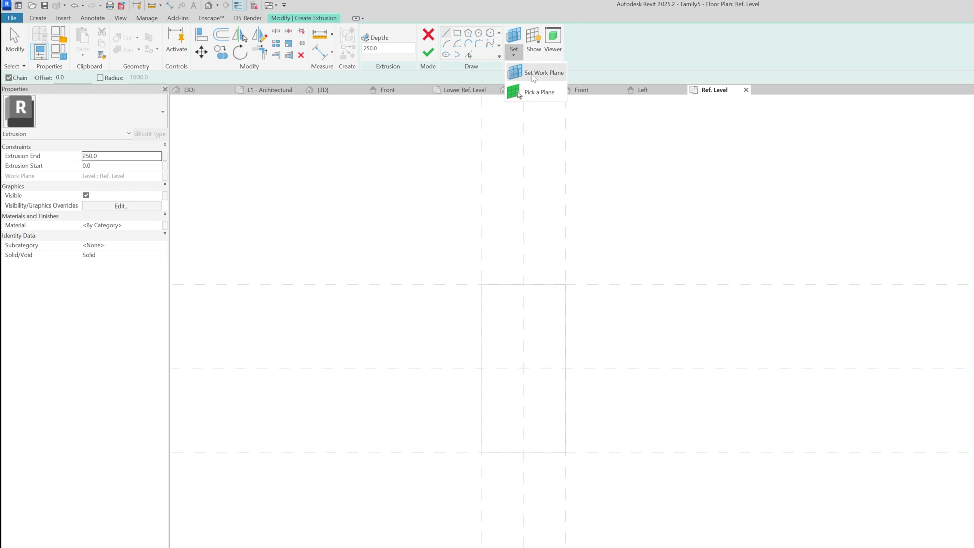
{"action": "left_click", "coordinate": [534, 73]}
{"action": "left_click", "coordinate": [651, 359]}
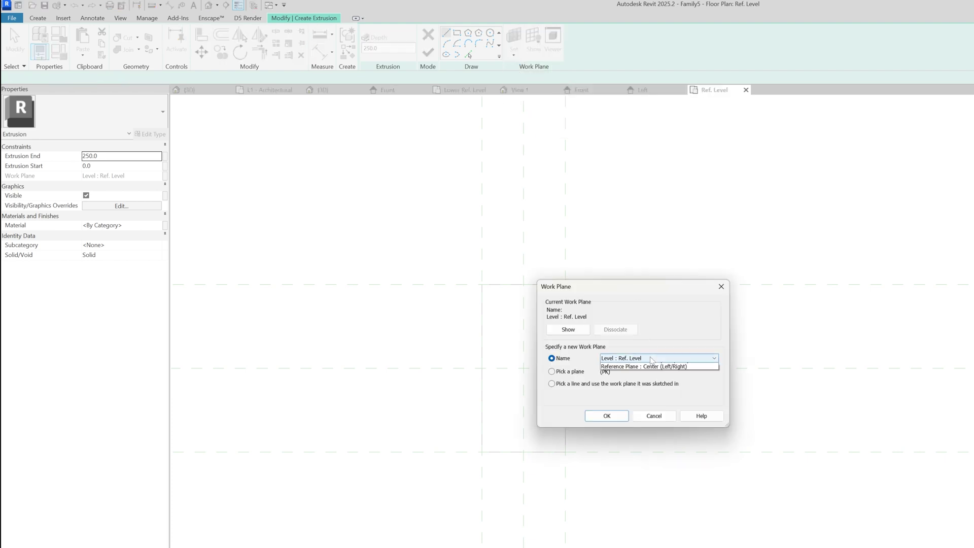
{"action": "left_click", "coordinate": [646, 374]}
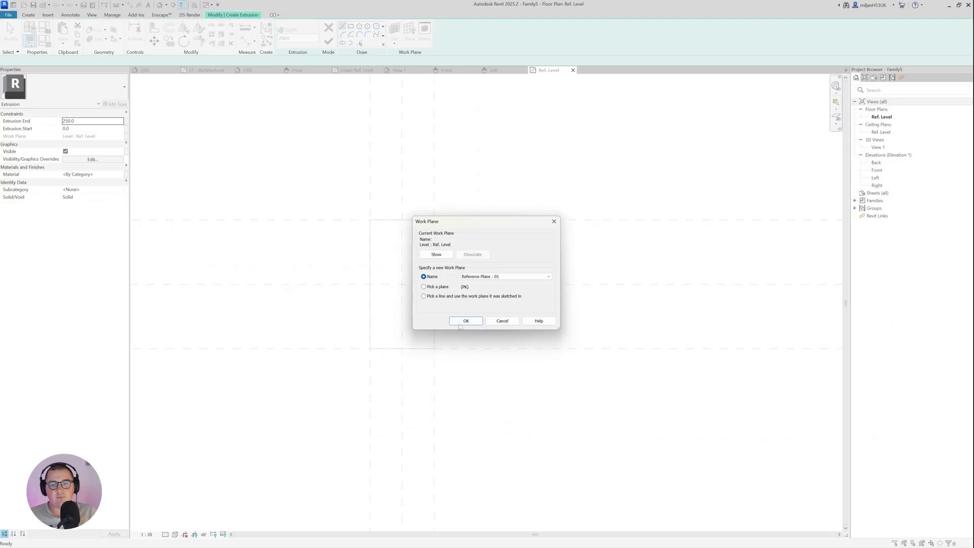
{"action": "left_click", "coordinate": [607, 416]}
Sketch a circle with a radius of about 40 mm centred on the crossing of the two centre reference planes
{"action": "left_click", "coordinate": [377, 26]}
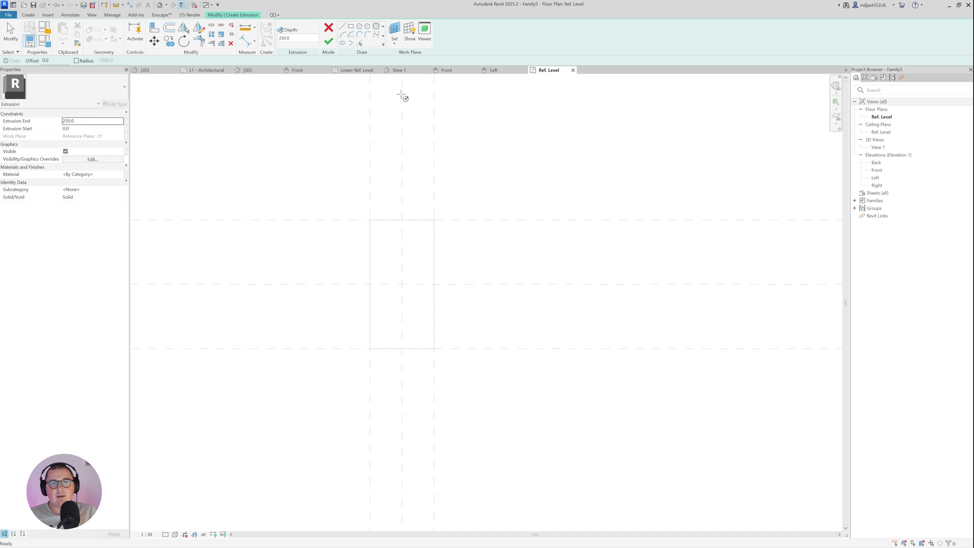
{"action": "left_click", "coordinate": [402, 284]}
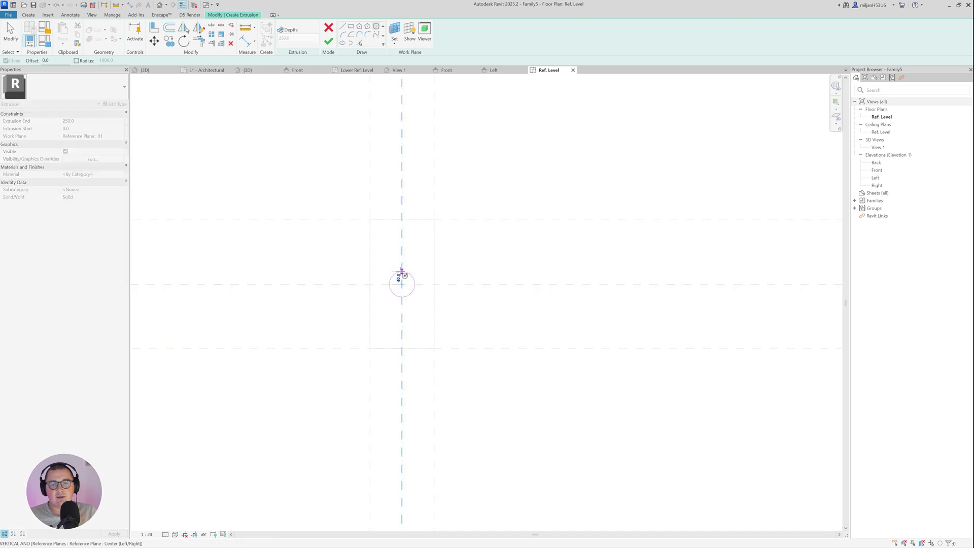
{"action": "left_click", "coordinate": [402, 272]}
{"action": "scroll", "coordinate": [412, 280], "scroll_direction": "up", "scroll_amount": 3}
{"action": "key", "text": "Escape"}
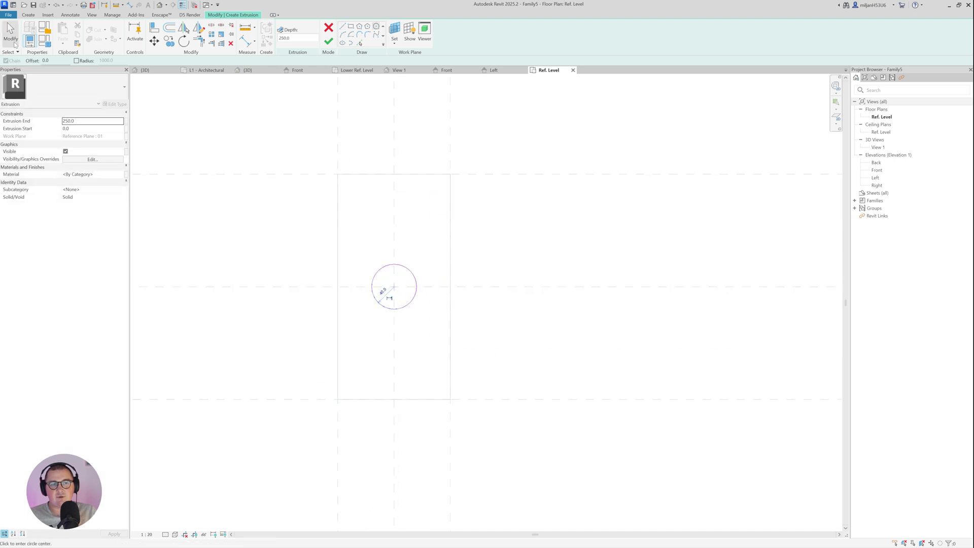
Make the circle's temporary radius dimension permanent and label it with a new type parameter named r
{"action": "left_click", "coordinate": [378, 303]}
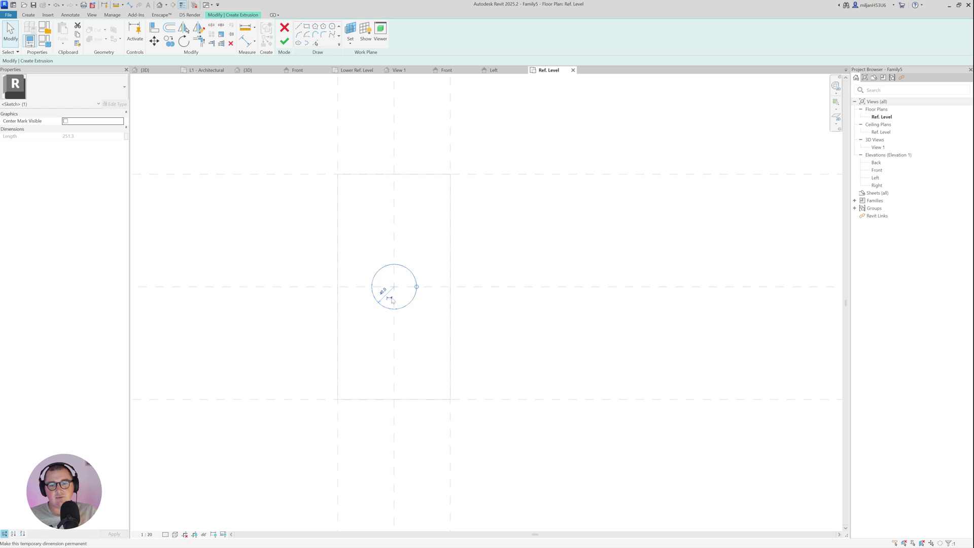
{"action": "left_click", "coordinate": [369, 277]}
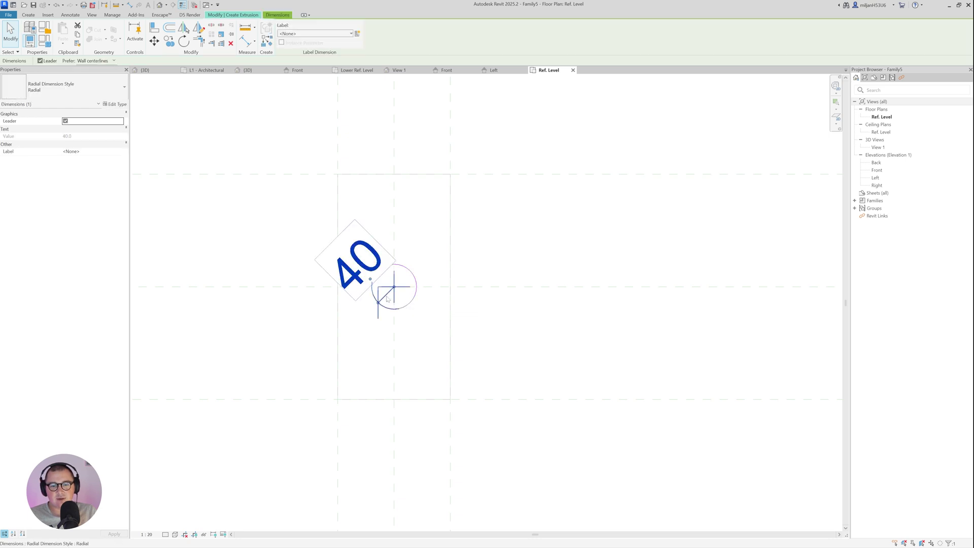
{"action": "left_click", "coordinate": [357, 34]}
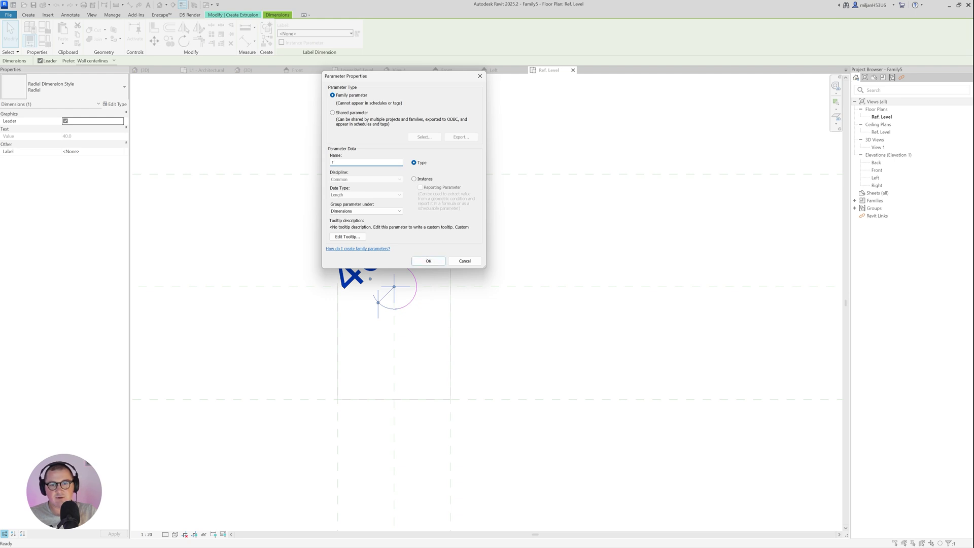
{"action": "type", "text": "r"}
{"action": "left_click", "coordinate": [429, 261]}
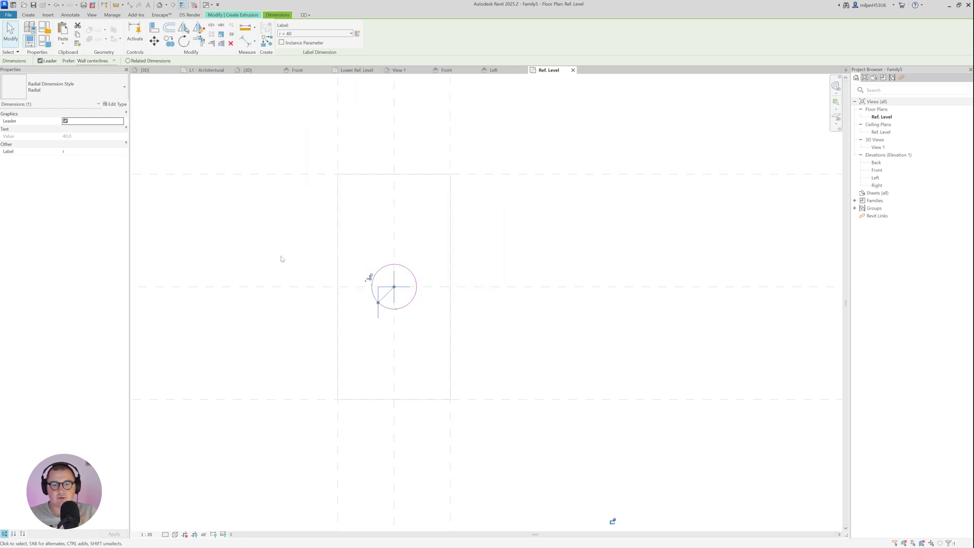
{"action": "left_click", "coordinate": [284, 243]}
In the Front elevation, finish the circular extrusion and stretch its top up to the lower of the two upper reference planes
{"action": "left_click", "coordinate": [446, 71]}
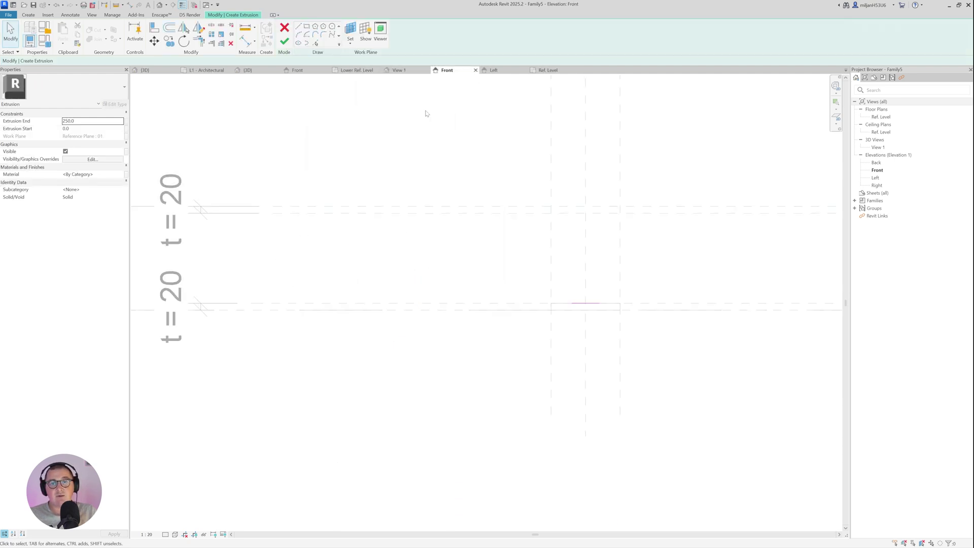
{"action": "left_click", "coordinate": [285, 43]}
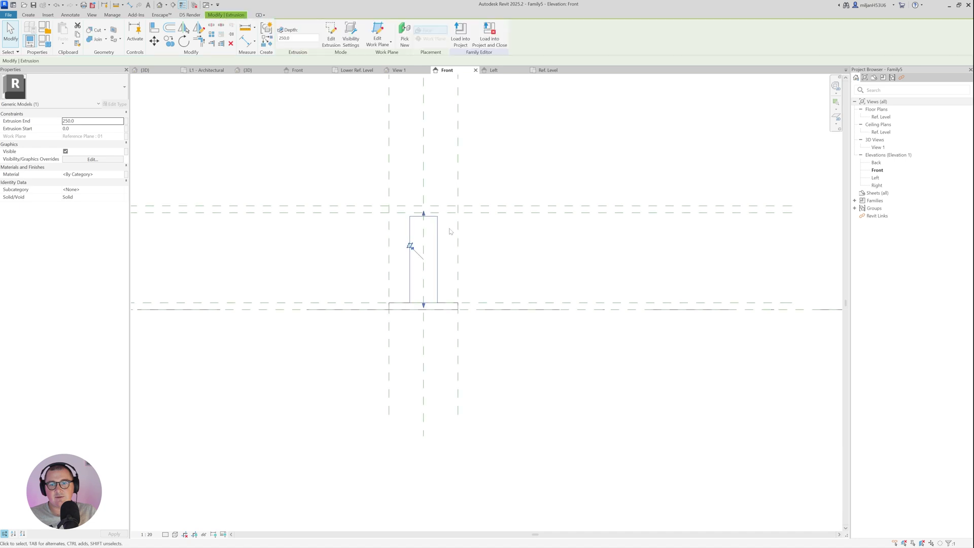
{"action": "scroll", "coordinate": [409, 239], "scroll_direction": "up", "scroll_amount": 2}
{"action": "left_click_drag", "start_coordinate": [405, 211], "coordinate": [495, 201]}
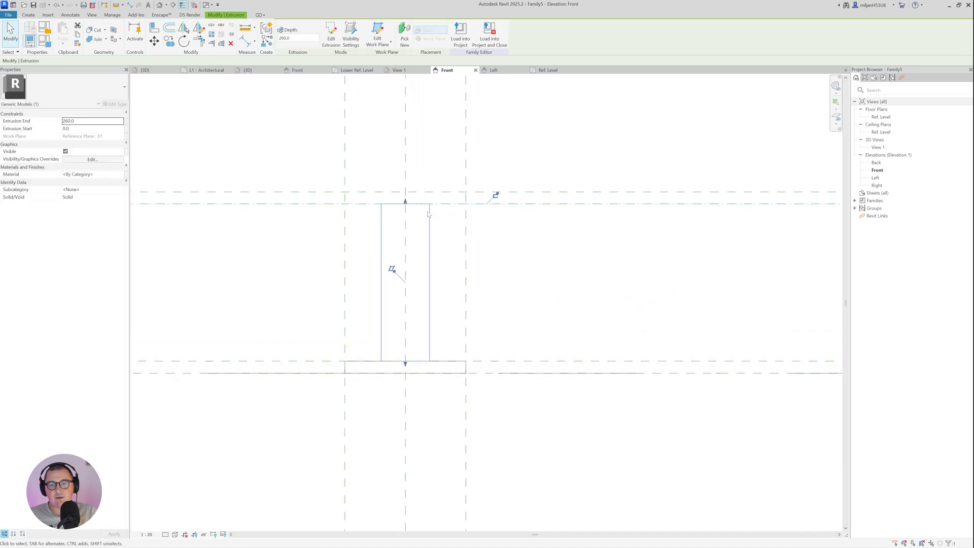
{"action": "left_click", "coordinate": [513, 276]}
{"action": "scroll", "coordinate": [518, 276], "scroll_direction": "down", "scroll_amount": 3}
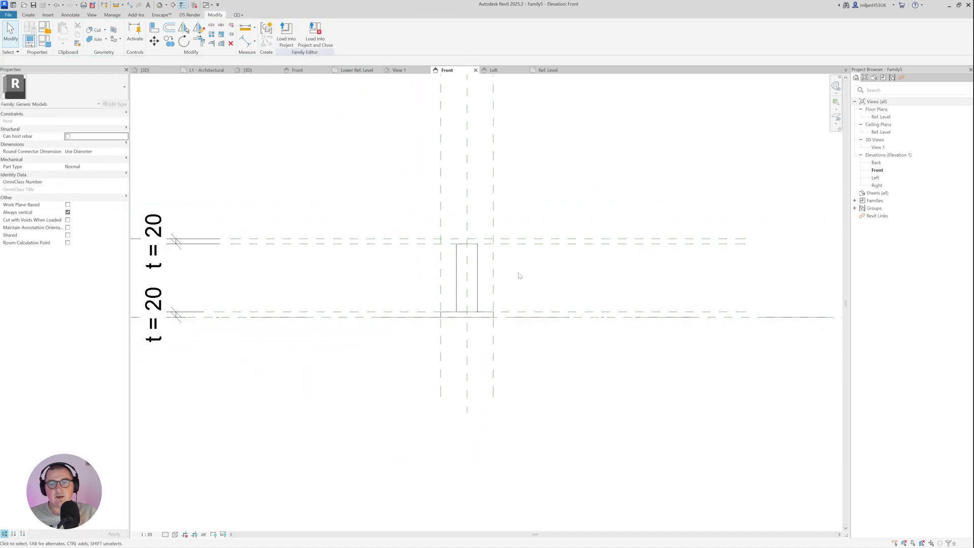
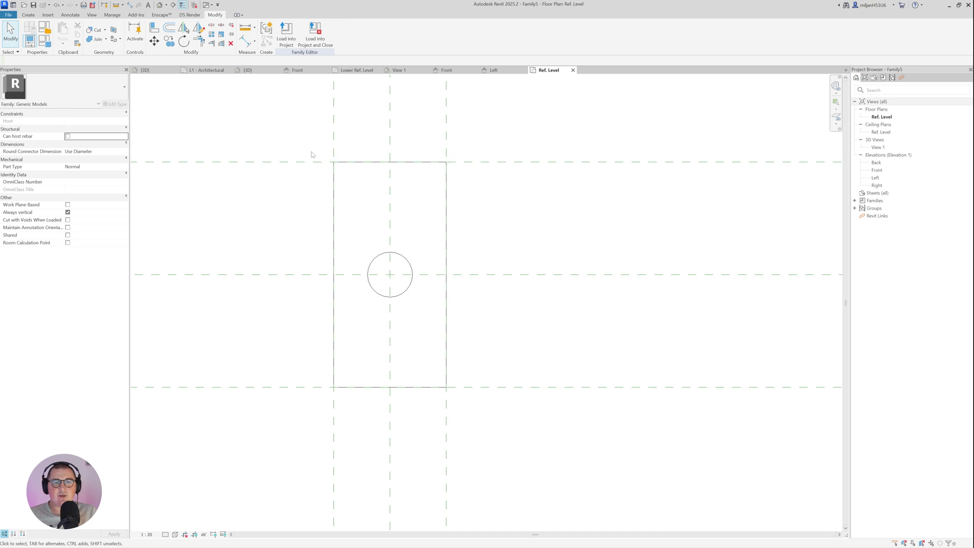
In the Ref. Level plan, draw vertical reference planes about 82 mm outside the plate's left edge and 90 mm outside its right edge
{"action": "key", "text": "r"}
{"action": "key", "text": "p"}
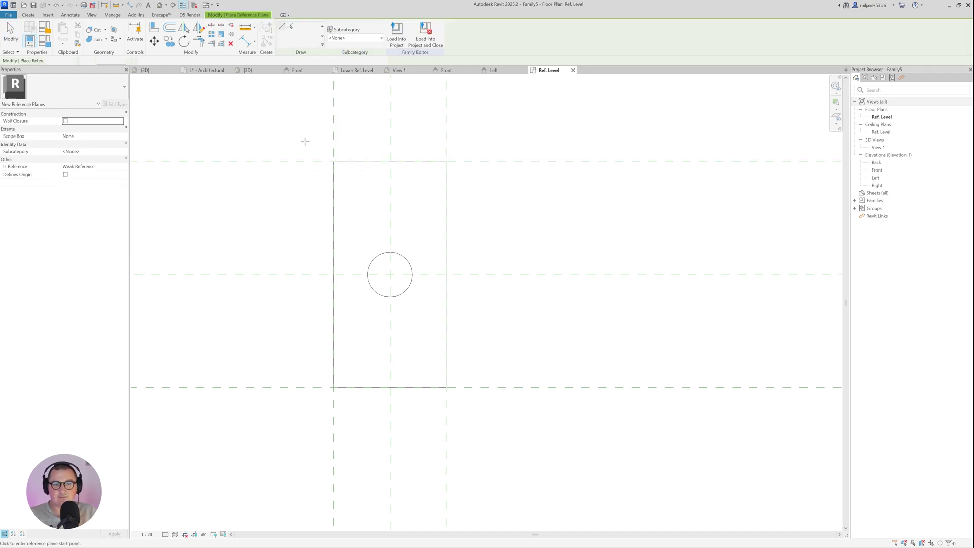
{"action": "scroll", "coordinate": [288, 111], "scroll_direction": "down", "scroll_amount": 2}
{"action": "left_click", "coordinate": [288, 111]}
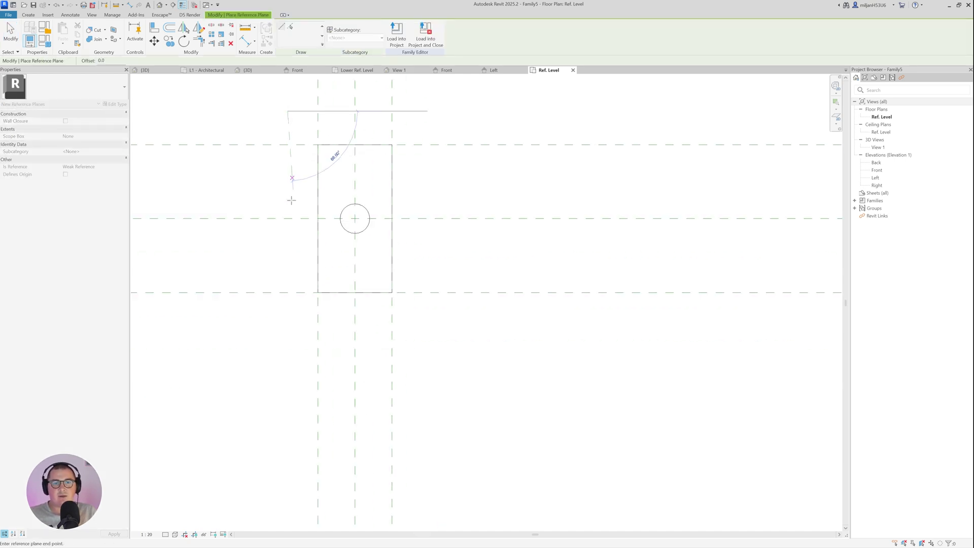
{"action": "left_click", "coordinate": [287, 341]}
{"action": "left_click", "coordinate": [425, 111]}
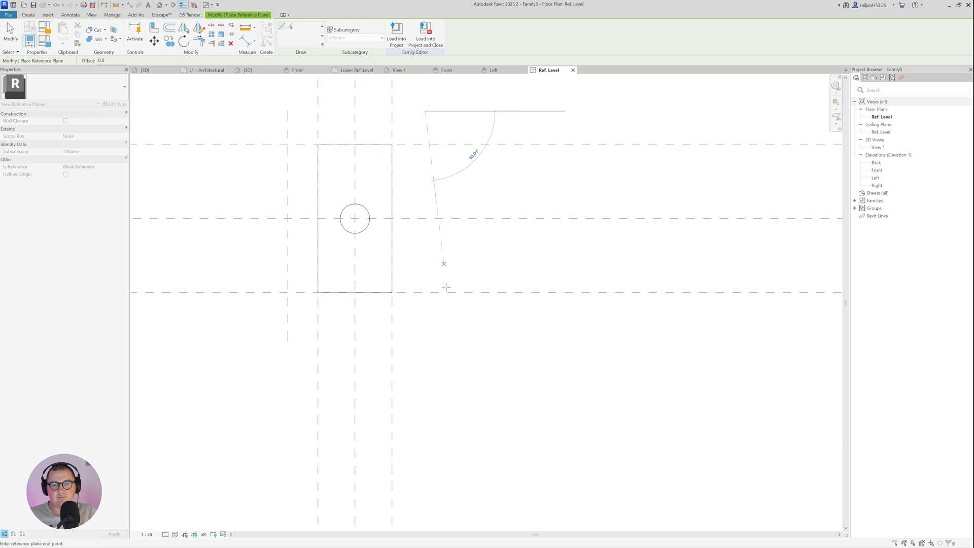
{"action": "left_click", "coordinate": [425, 341]}
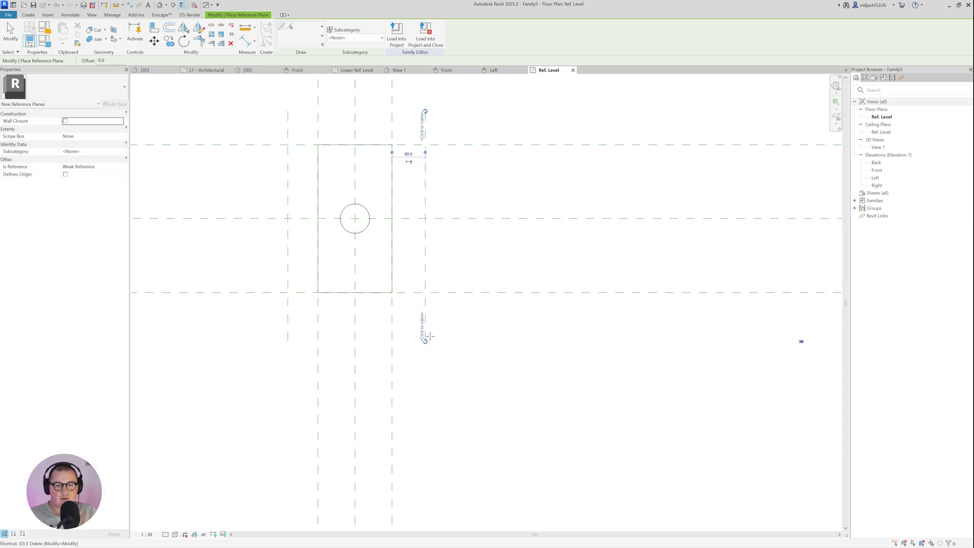
Add aligned dimensions between each new outer vertical reference plane and the neighbouring plate-edge plane, placed below the plate
{"action": "key", "text": "d"}
{"action": "key", "text": "i"}
{"action": "left_click", "coordinate": [319, 334]}
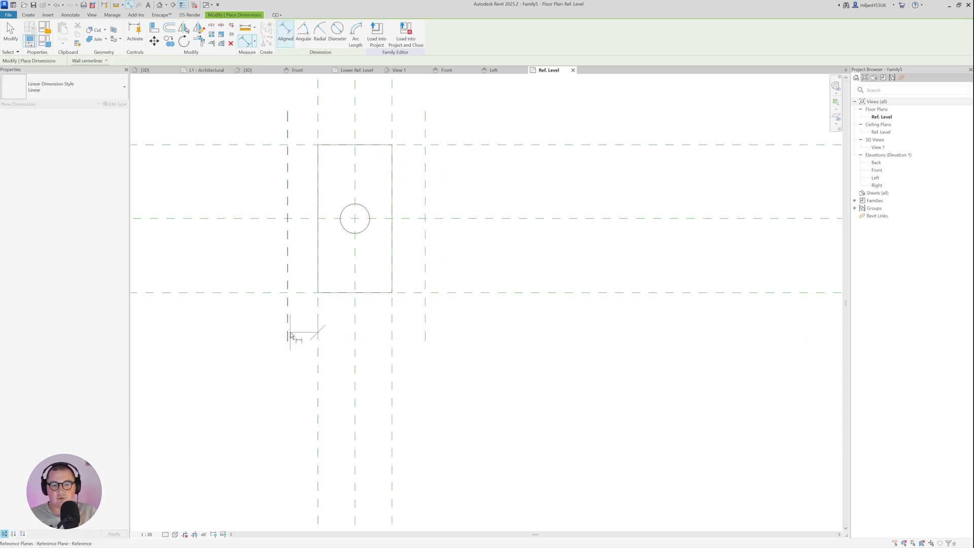
{"action": "left_click", "coordinate": [288, 332]}
{"action": "left_click", "coordinate": [261, 414]}
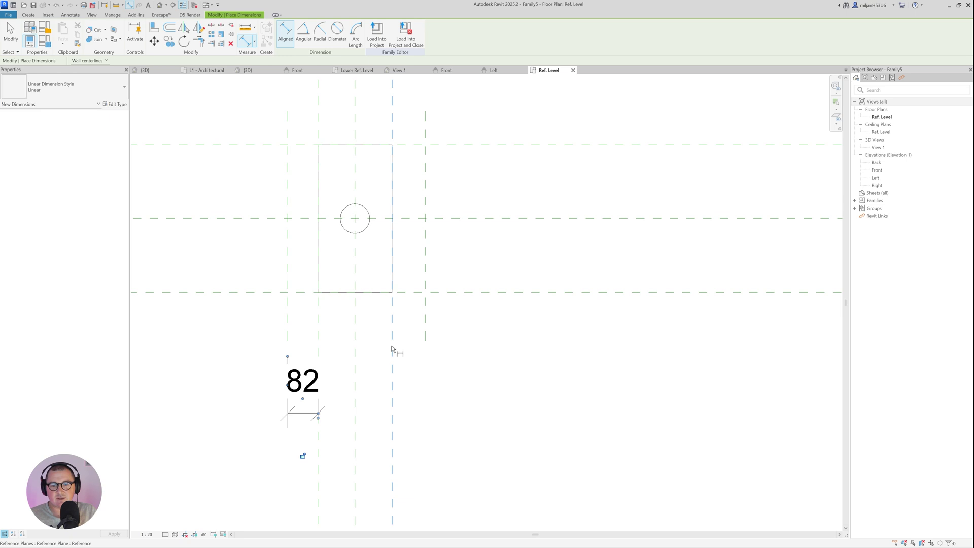
{"action": "left_click", "coordinate": [392, 349]}
{"action": "left_click", "coordinate": [425, 330]}
{"action": "left_click", "coordinate": [441, 413]}
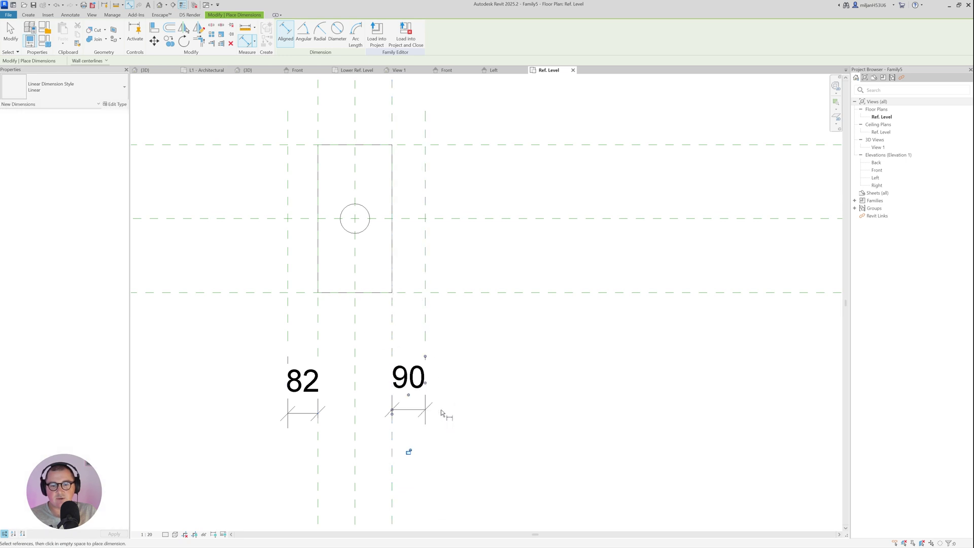
{"action": "key", "text": "Escape"}
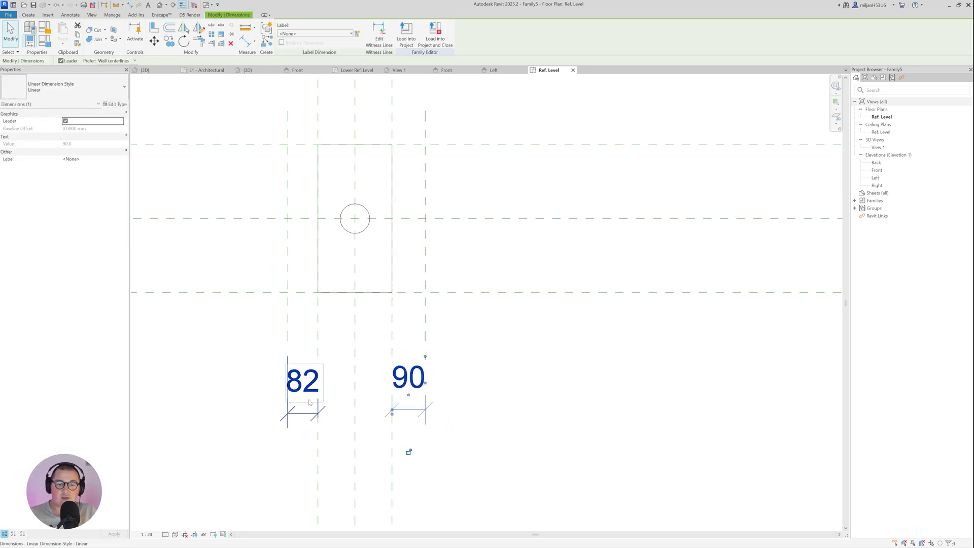
Label both dimensions between the outer vertical reference planes and the plate edges with the existing parameter t
{"action": "left_click", "coordinate": [309, 402], "text": "ctrl"}
{"action": "left_click", "coordinate": [314, 34]}
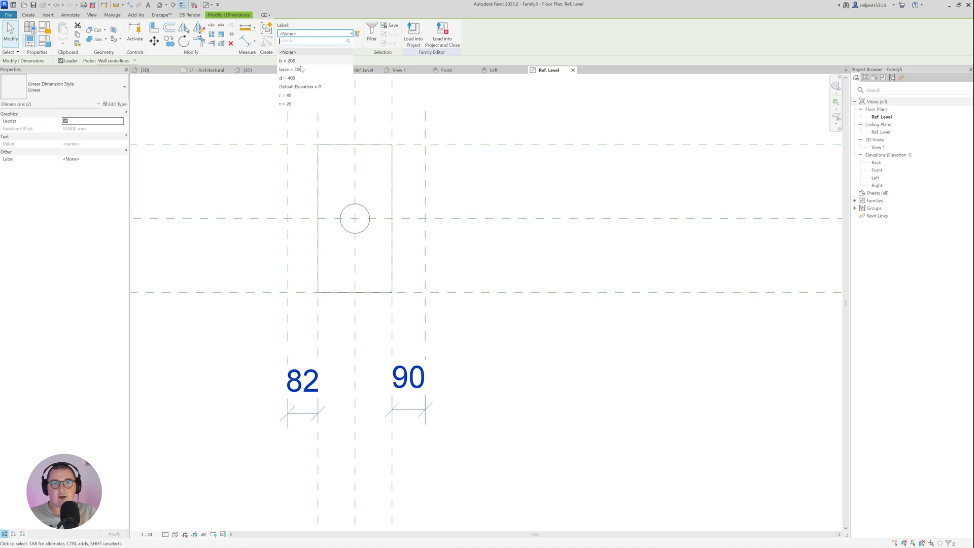
{"action": "left_click", "coordinate": [292, 104]}
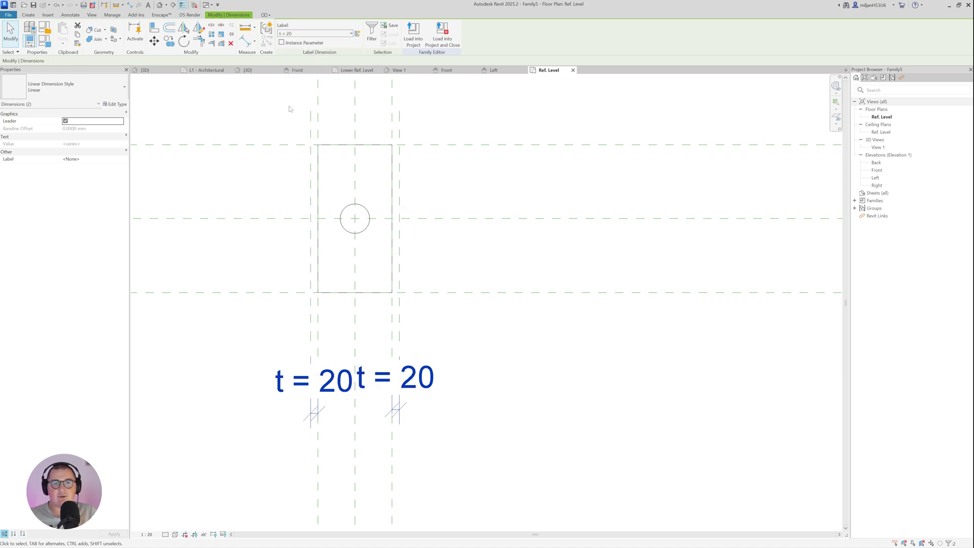
{"action": "left_click", "coordinate": [270, 121]}
Name the horizontal reference plane along the plate's upper edge Top
{"action": "scroll", "coordinate": [442, 218], "scroll_direction": "down", "scroll_amount": 3}
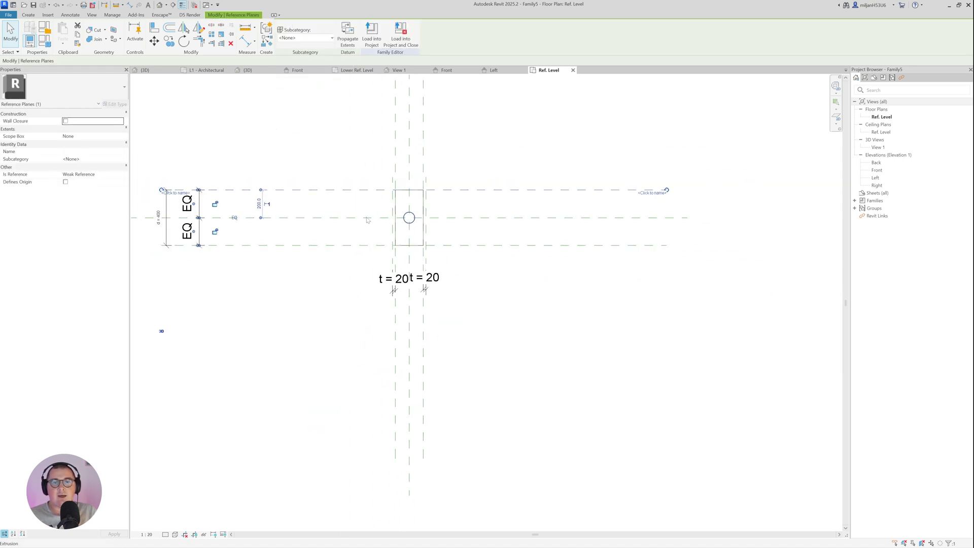
{"action": "left_click", "coordinate": [656, 194]}
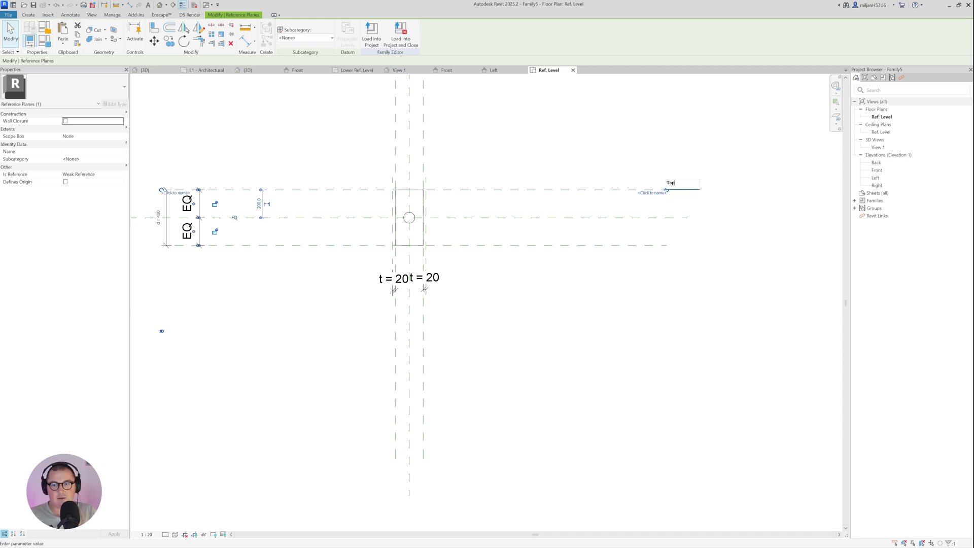
{"action": "type", "text": "Top"}
{"action": "key", "text": "Return"}
{"action": "key", "text": "Escape"}
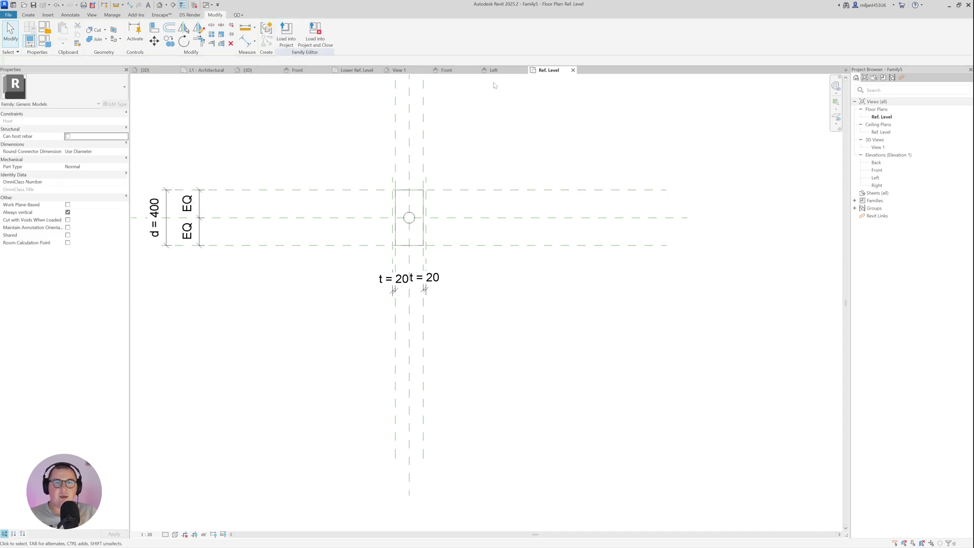
In the Left elevation, draw a horizontal reference plane above the two existing upper planes, spanning their full width
{"action": "left_click", "coordinate": [500, 71]}
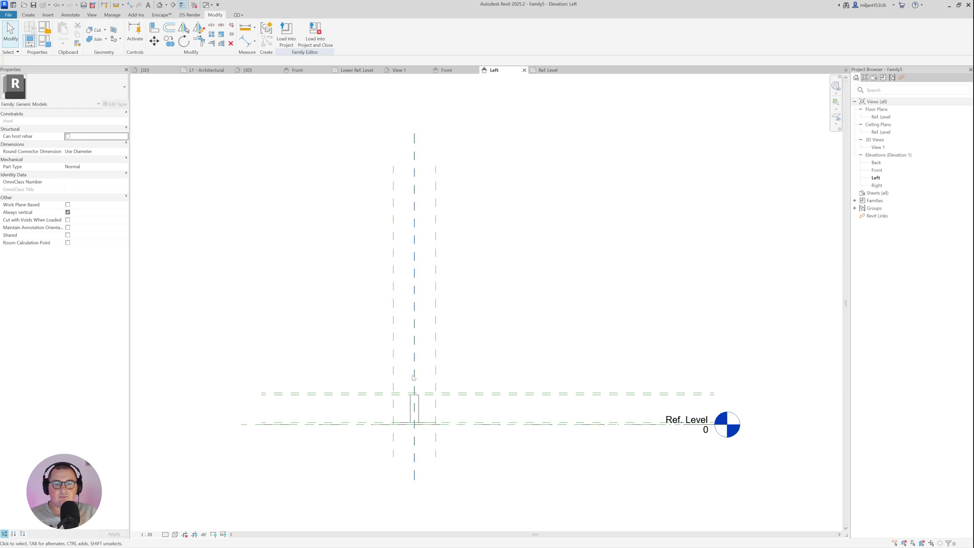
{"action": "middle_click_drag", "start_coordinate": [386, 368], "coordinate": [379, 323]}
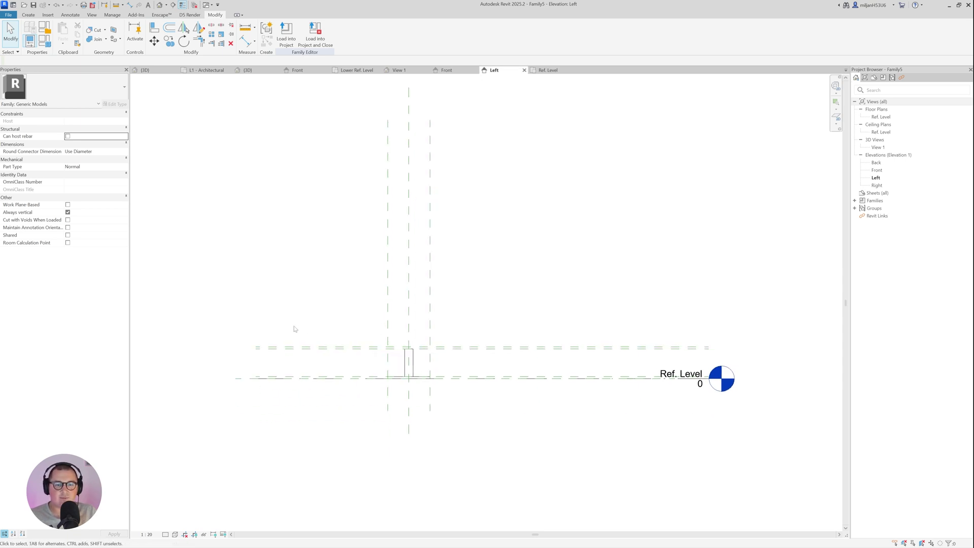
{"action": "key", "text": "r"}
{"action": "key", "text": "p"}
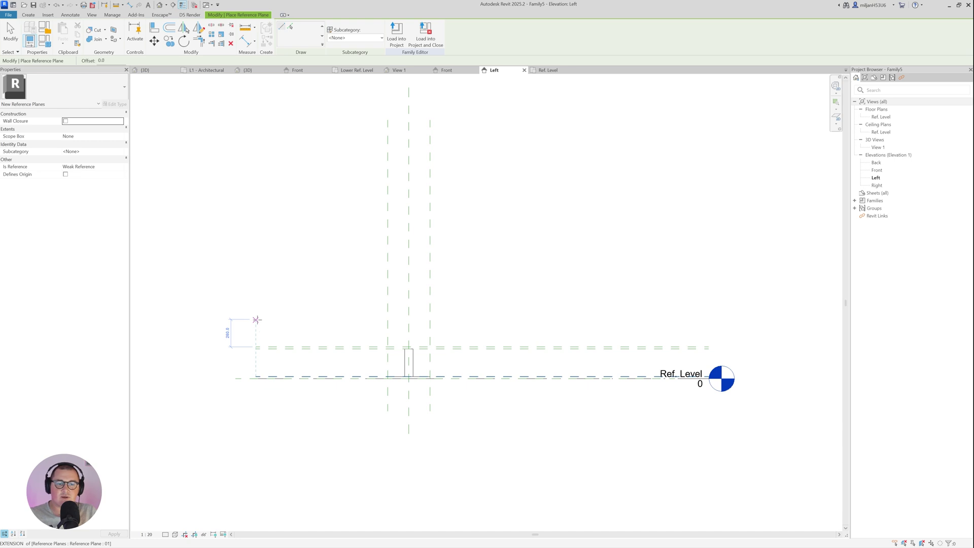
{"action": "left_click", "coordinate": [255, 327]}
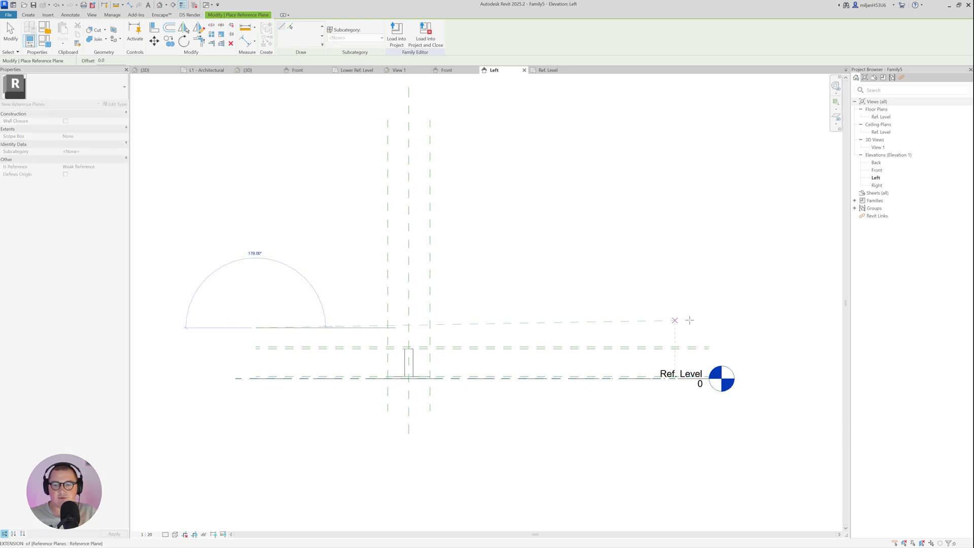
{"action": "left_click", "coordinate": [707, 327]}
{"action": "key", "text": "Escape"}
{"action": "key", "text": "Escape"}
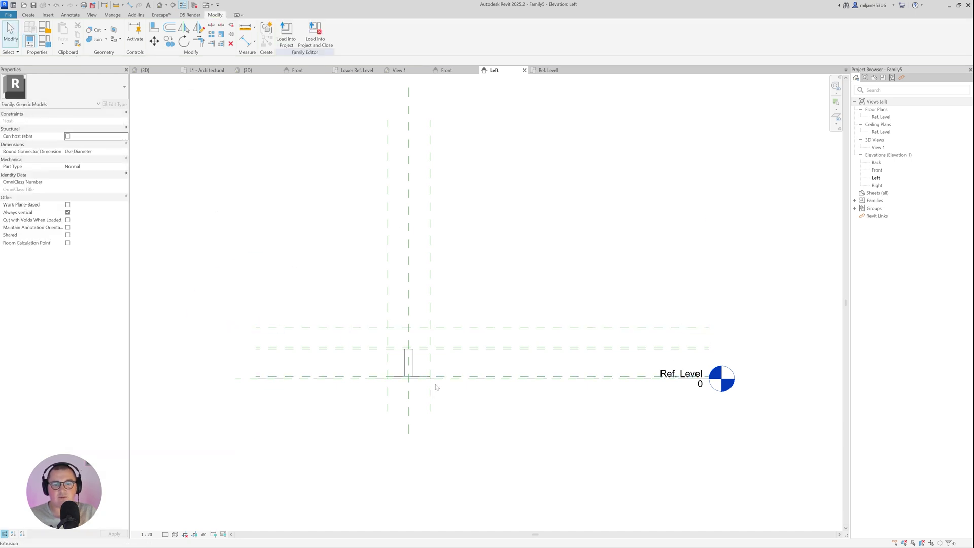
{"action": "scroll", "coordinate": [439, 380], "scroll_direction": "up", "scroll_amount": 4}
{"action": "middle_click_drag", "start_coordinate": [343, 355], "coordinate": [363, 378]}
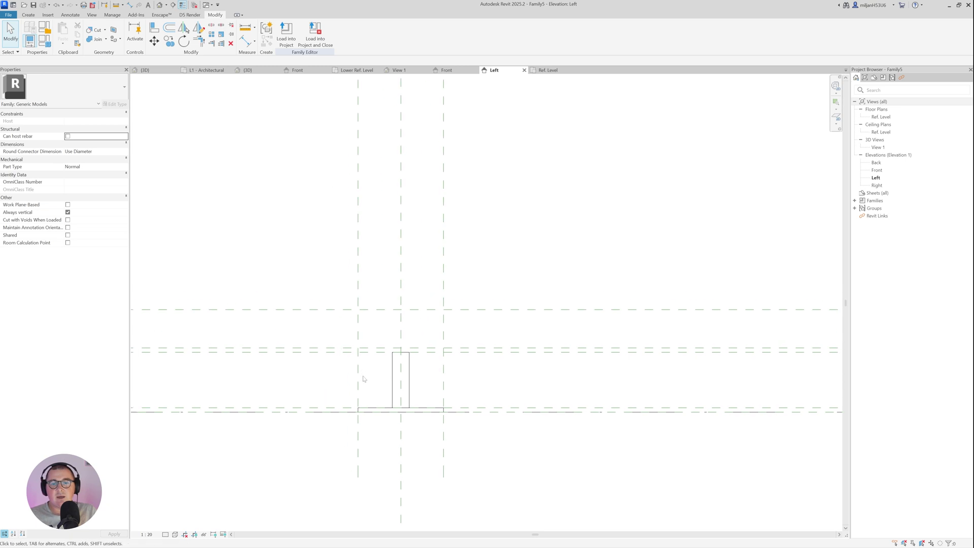
In the Ref. Level plan, extend the lower ends of both outer vertical reference planes well below the t dimensions
{"action": "left_click", "coordinate": [445, 70]}
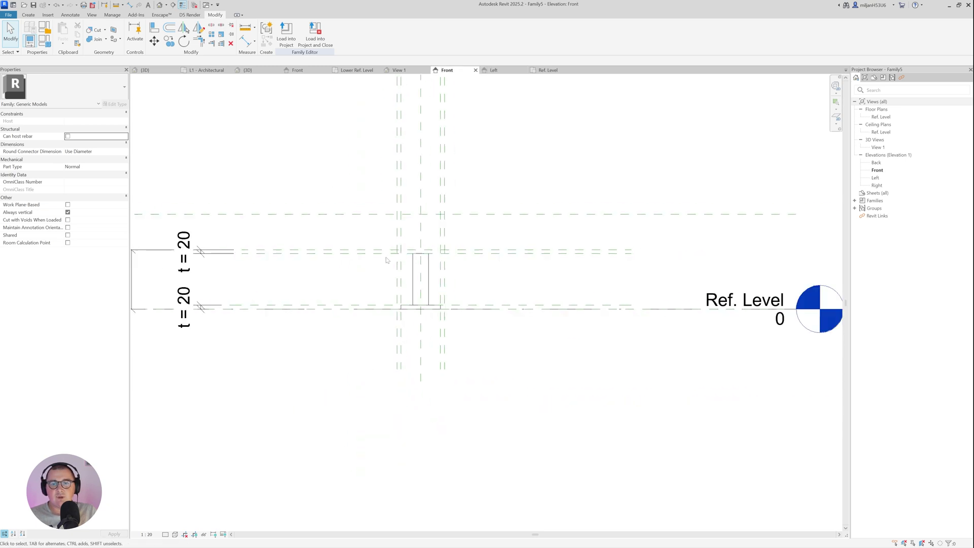
{"action": "key", "text": "ctrl+Tab"}
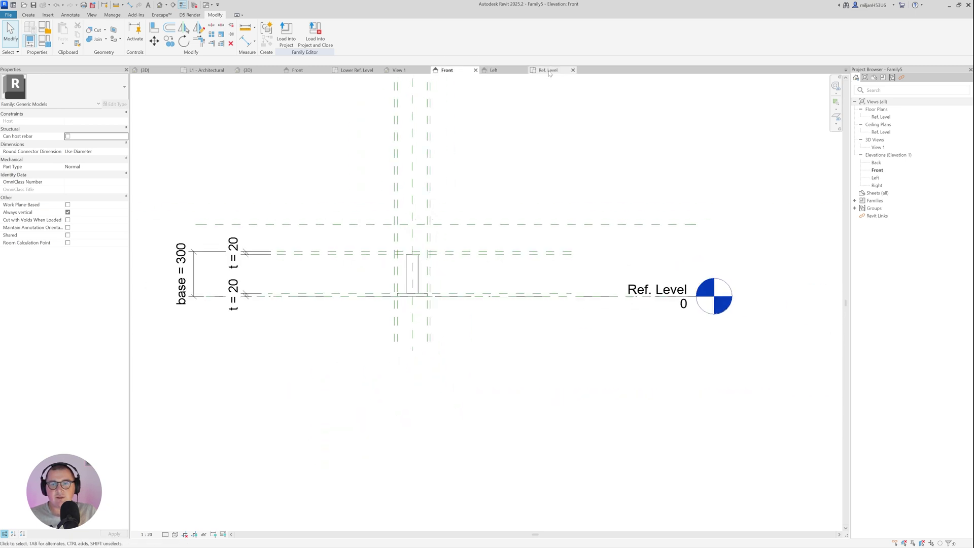
{"action": "left_click", "coordinate": [395, 229]}
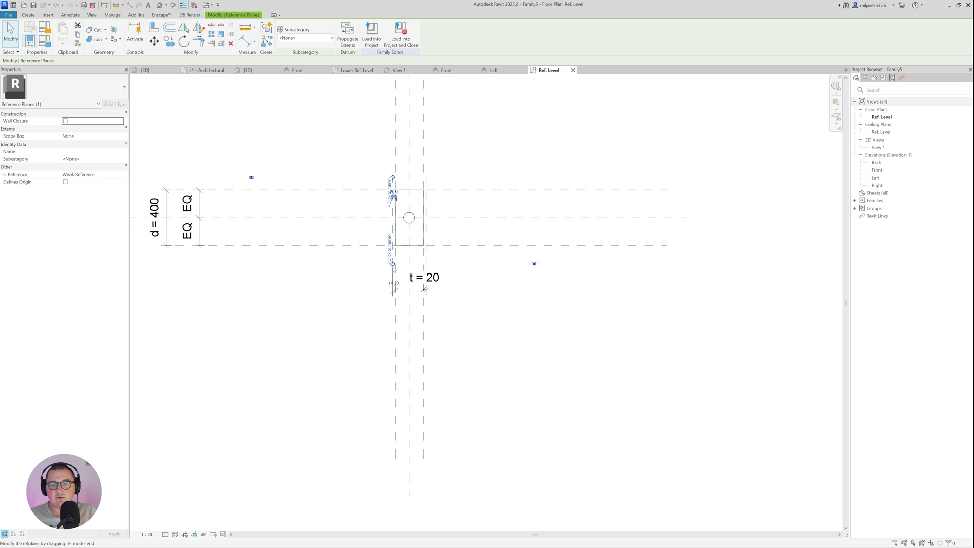
{"action": "left_click_drag", "start_coordinate": [394, 265], "coordinate": [393, 432]}
{"action": "left_click", "coordinate": [424, 254]}
{"action": "mouse_move", "coordinate": [425, 264]}
{"action": "left_mouse_down"}
{"action": "mouse_move", "coordinate": [426, 420]}
{"action": "mouse_move", "coordinate": [441, 429]}
{"action": "left_mouse_up"}
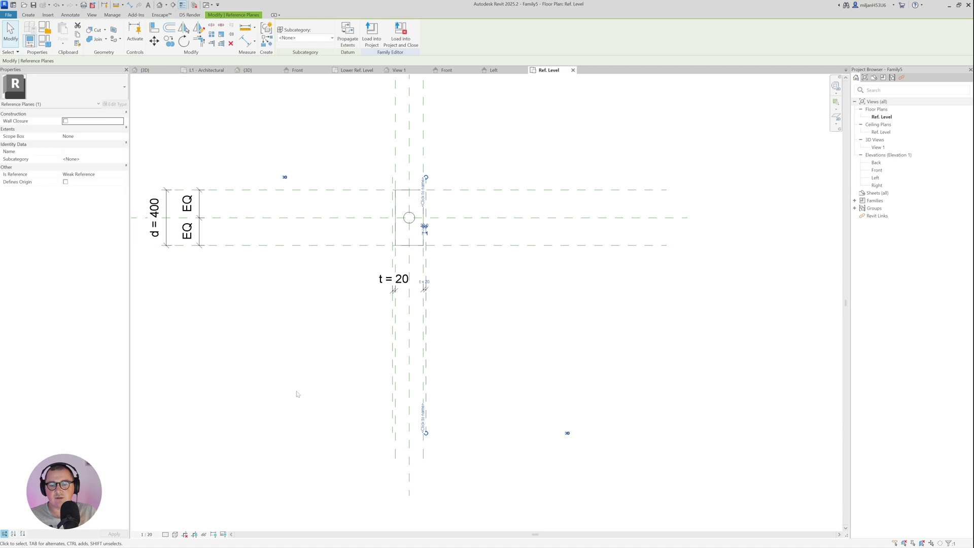
{"action": "scroll", "coordinate": [421, 332], "scroll_direction": "down", "scroll_amount": 2}
{"action": "key", "text": "Escape"}
In the Front elevation, start a new extrusion and set its work plane to Reference Plane : Top
{"action": "key", "text": "ctrl+Tab"}
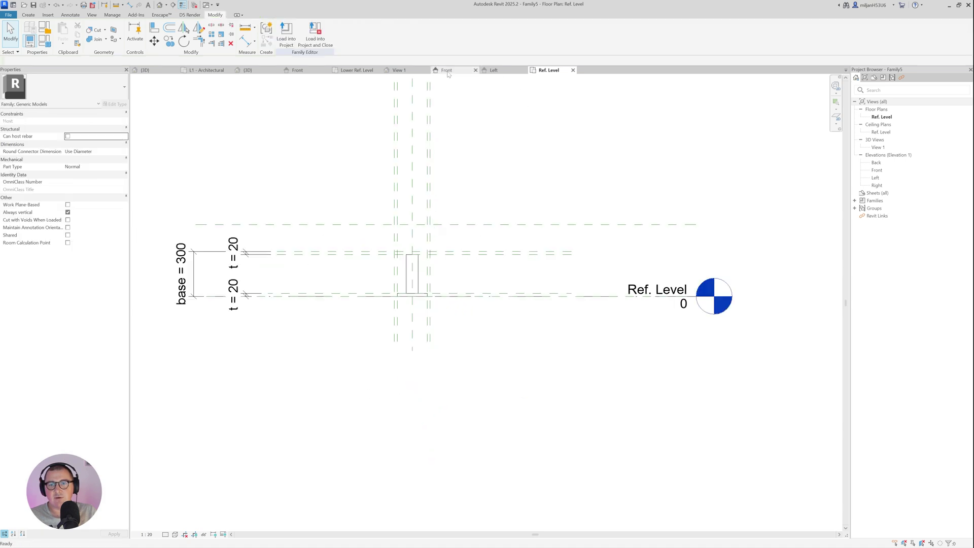
{"action": "scroll", "coordinate": [457, 226], "scroll_direction": "up", "scroll_amount": 4}
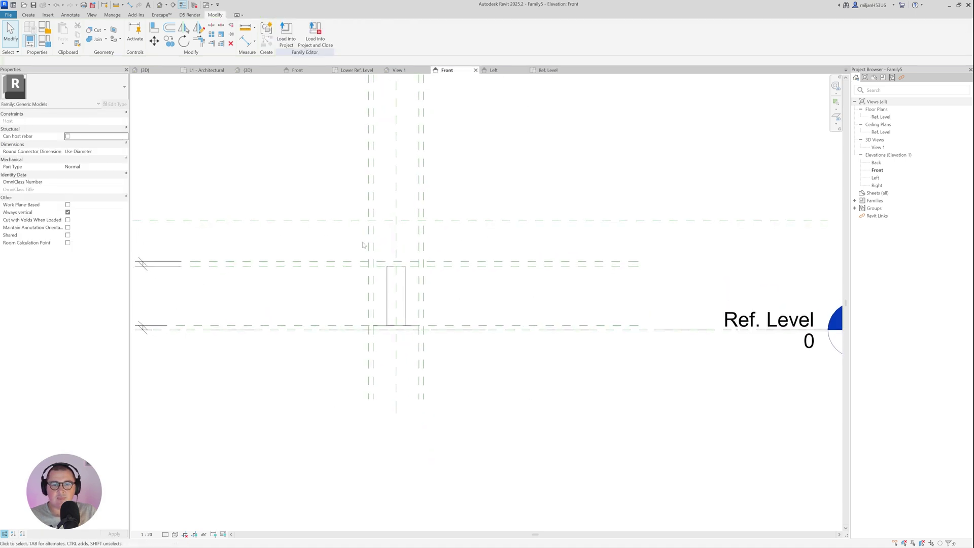
{"action": "left_click", "coordinate": [29, 15]}
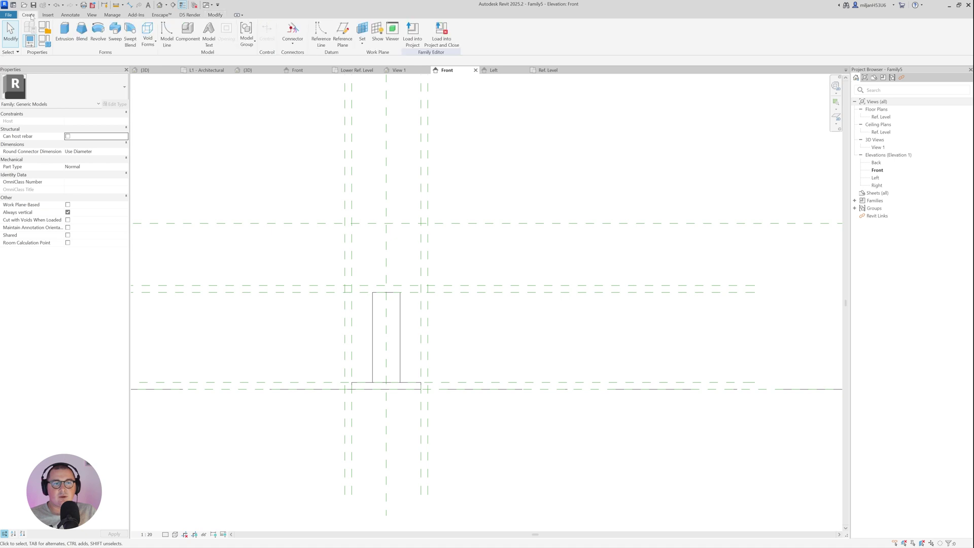
{"action": "left_click", "coordinate": [64, 35]}
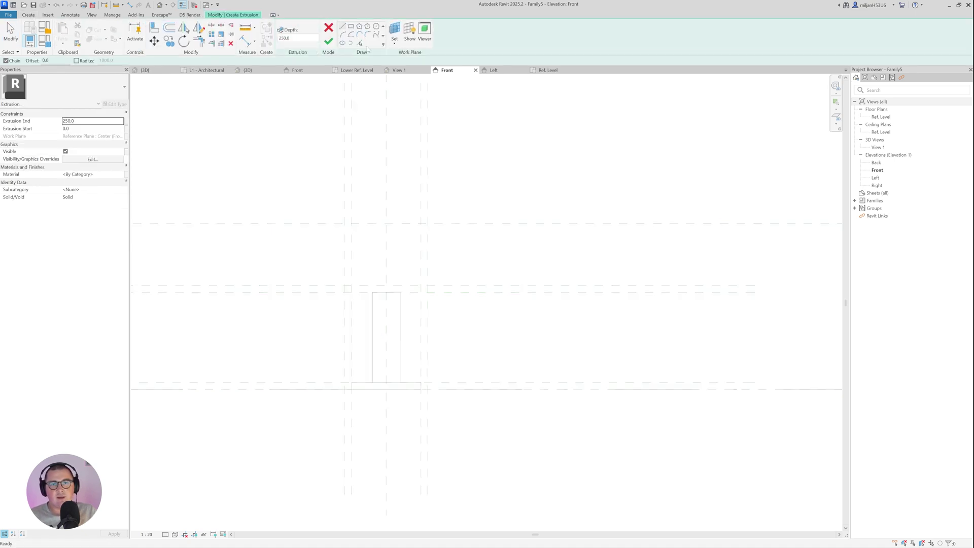
{"action": "left_click", "coordinate": [395, 43]}
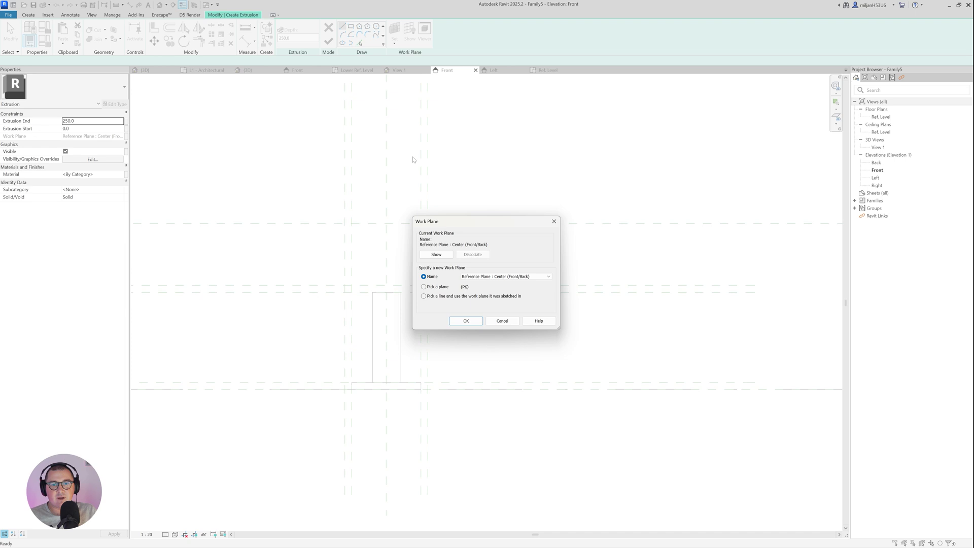
{"action": "left_click", "coordinate": [489, 277]}
{"action": "left_click", "coordinate": [479, 310]}
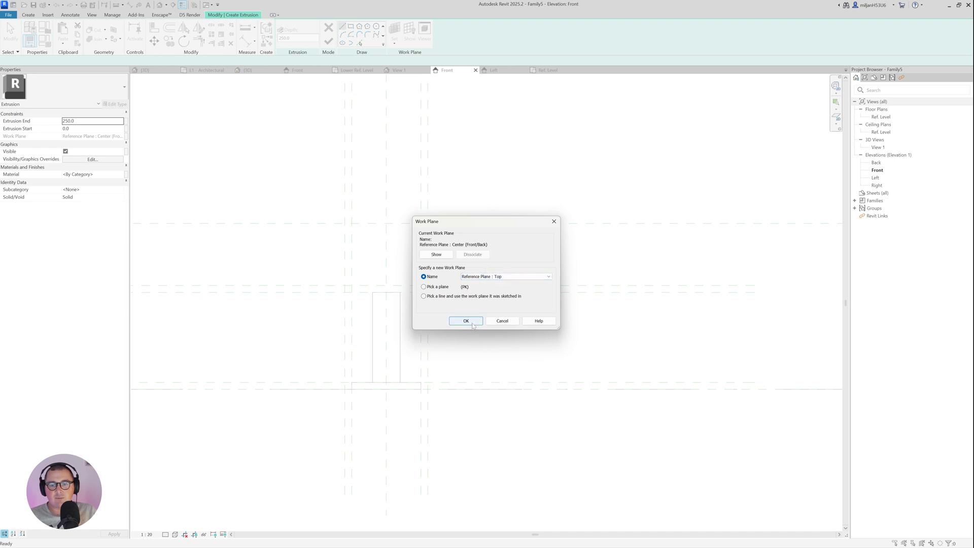
{"action": "left_click", "coordinate": [466, 321]}
Pick a sketch line on the uppermost horizontal reference plane, lock it, and split it between the plate-edge planes
{"action": "left_click", "coordinate": [360, 43]}
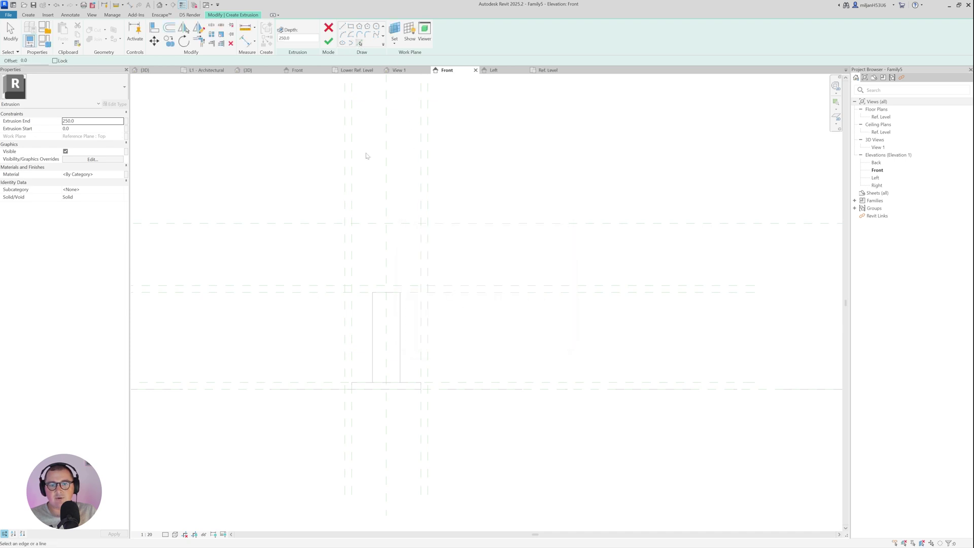
{"action": "left_click", "coordinate": [479, 218]}
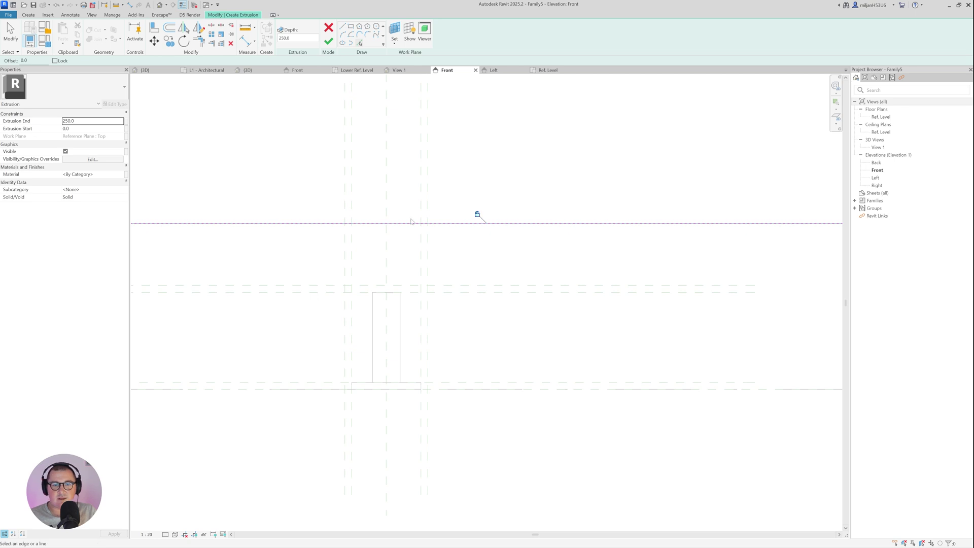
{"action": "key", "text": "s"}
{"action": "key", "text": "l"}
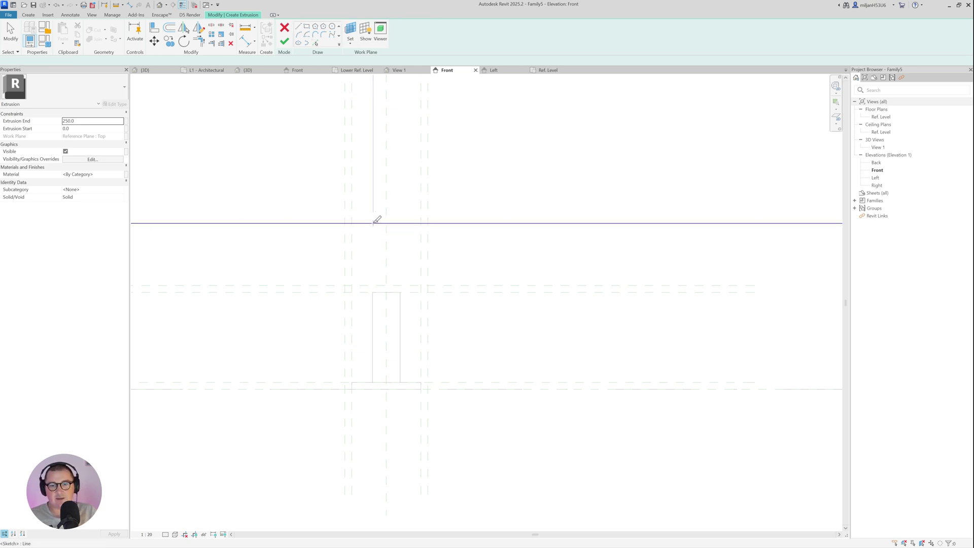
Pick and lock sketch lines along the four vertical plate-edge and outer planes and the two horizontal planes above the post
{"action": "left_click", "coordinate": [314, 44]}
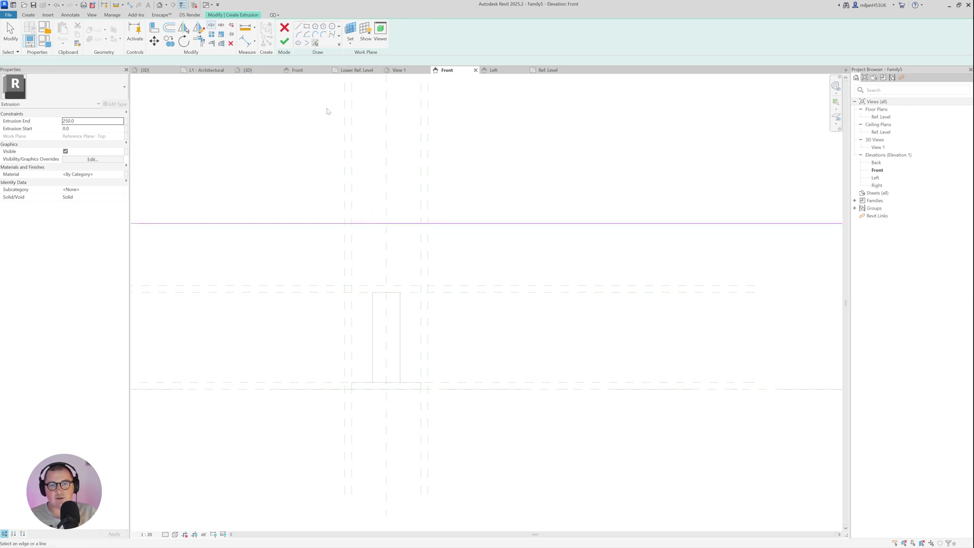
{"action": "left_click", "coordinate": [345, 191]}
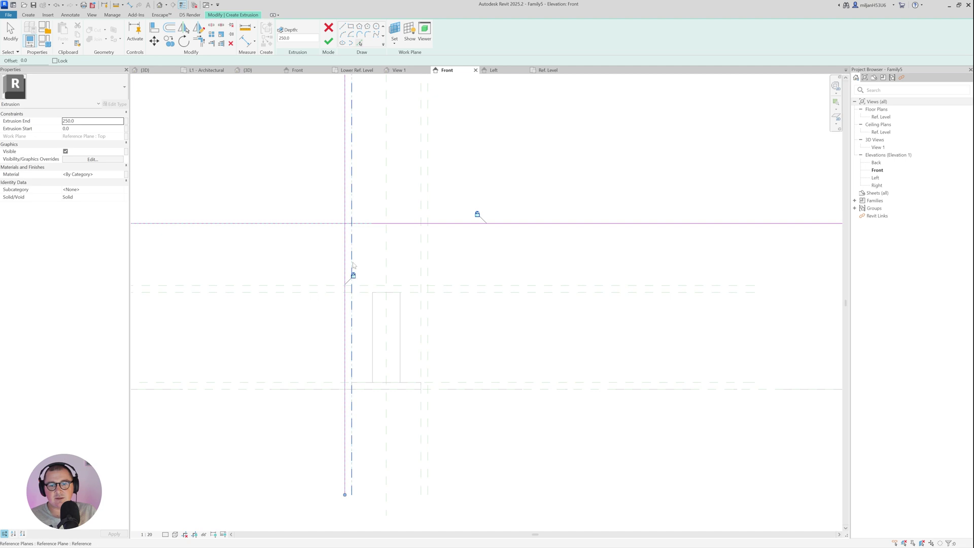
{"action": "left_click", "coordinate": [352, 277]}
{"action": "left_click", "coordinate": [371, 286]}
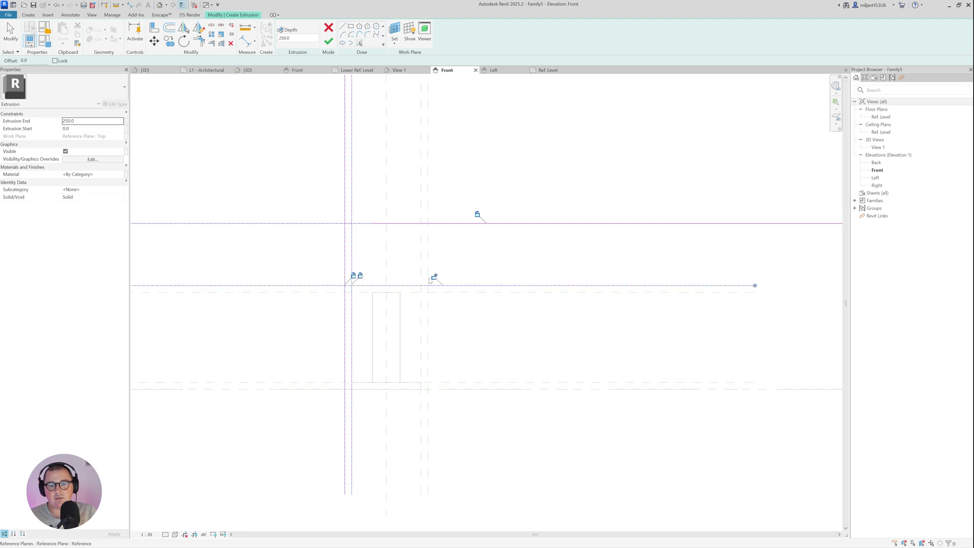
{"action": "left_click", "coordinate": [418, 292]}
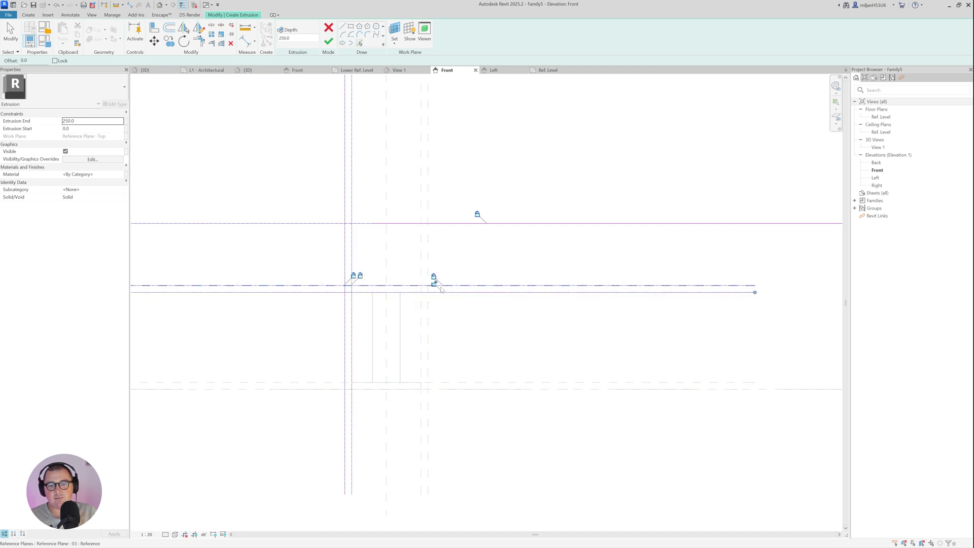
{"action": "left_click", "coordinate": [429, 260]}
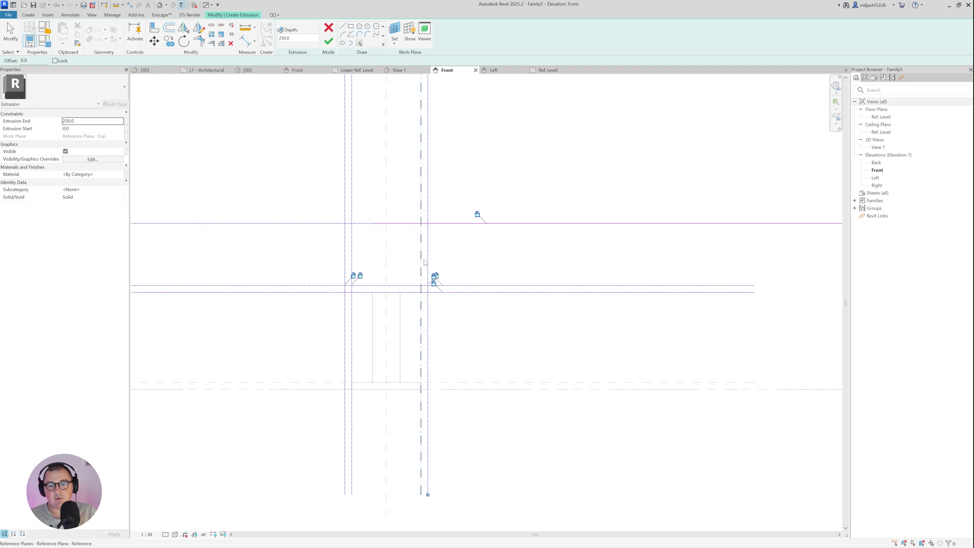
{"action": "scroll", "coordinate": [431, 257], "scroll_direction": "up", "scroll_amount": 3}
{"action": "middle_click_drag", "start_coordinate": [360, 254], "coordinate": [438, 247]}
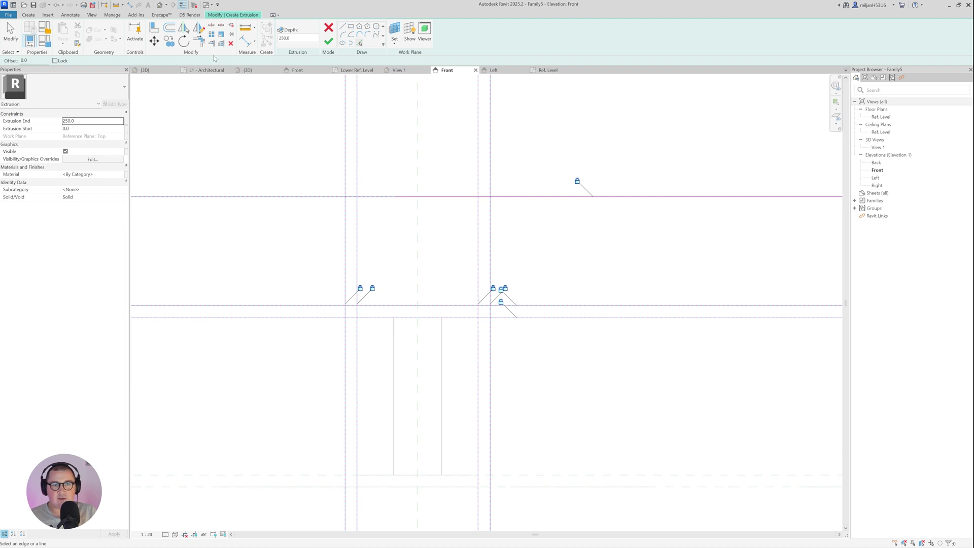
Trim the sketch lines at the corners of the U-profile's left arm and its junction with the horizontal base
{"action": "key", "text": "Escape"}
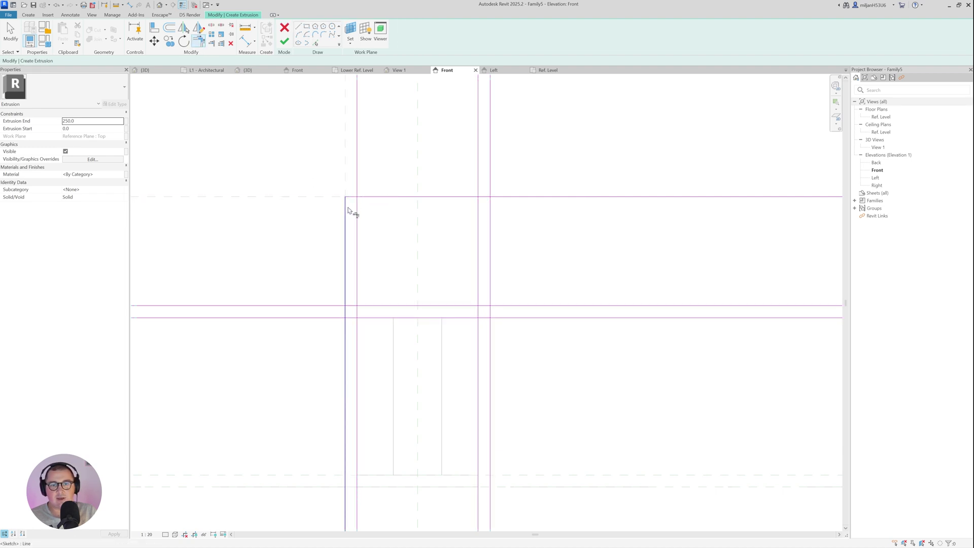
{"action": "key", "text": "t"}
{"action": "key", "text": "r"}
{"action": "left_click", "coordinate": [359, 217]}
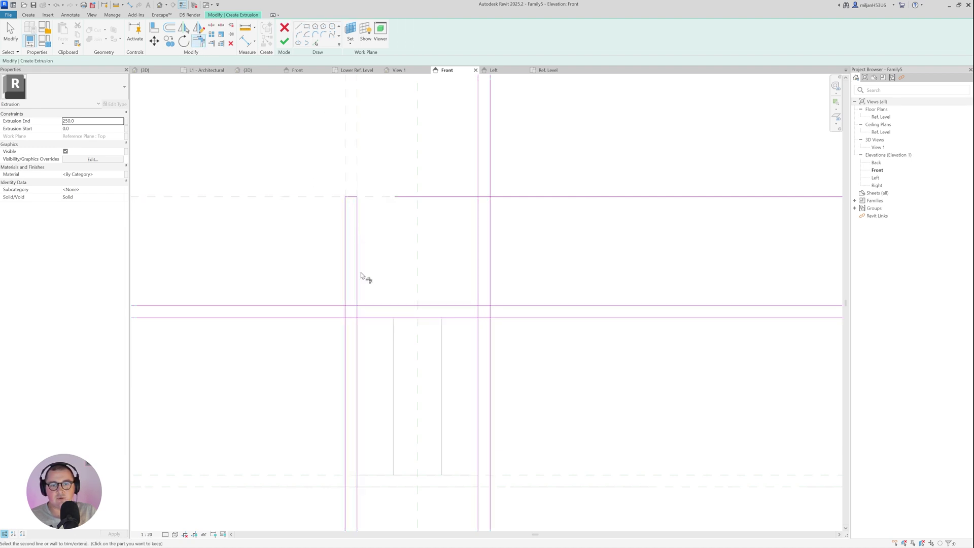
{"action": "left_click", "coordinate": [373, 305]}
{"action": "left_click", "coordinate": [345, 314]}
{"action": "left_click", "coordinate": [362, 318]}
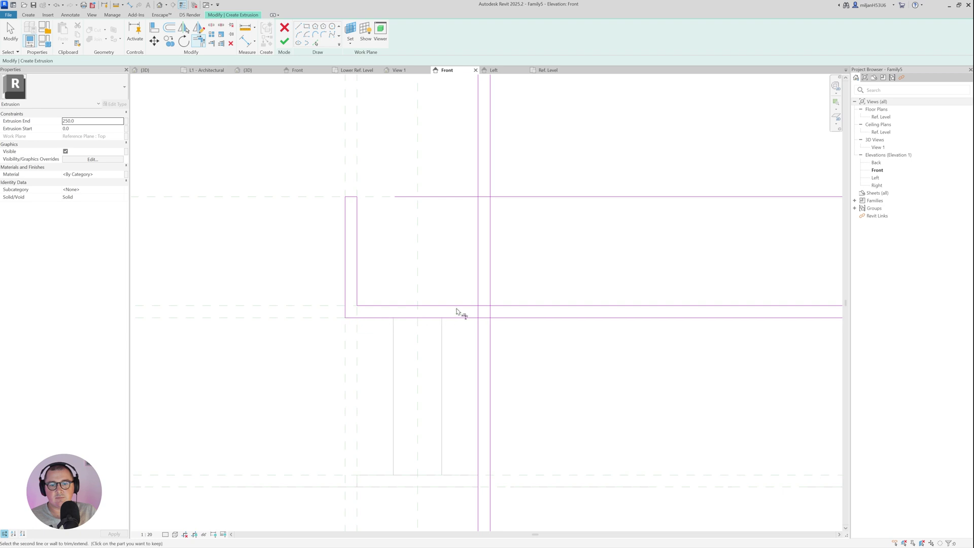
Trim the sketch lines at the corners of the right arm to close the U-shaped profile above the post
{"action": "left_click", "coordinate": [491, 314]}
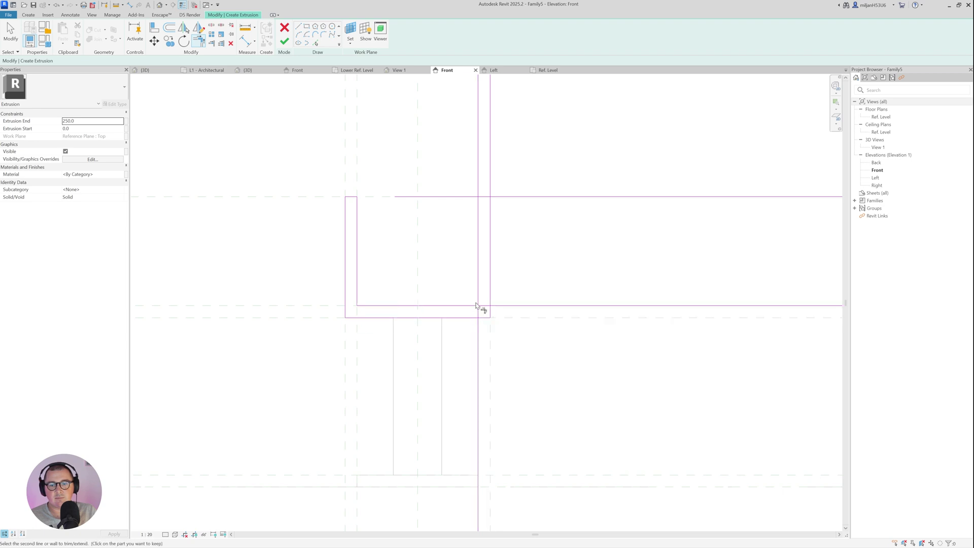
{"action": "left_click", "coordinate": [479, 299]}
{"action": "left_click", "coordinate": [478, 243]}
{"action": "left_click", "coordinate": [486, 197]}
{"action": "left_click", "coordinate": [485, 198]}
{"action": "left_click", "coordinate": [490, 213]}
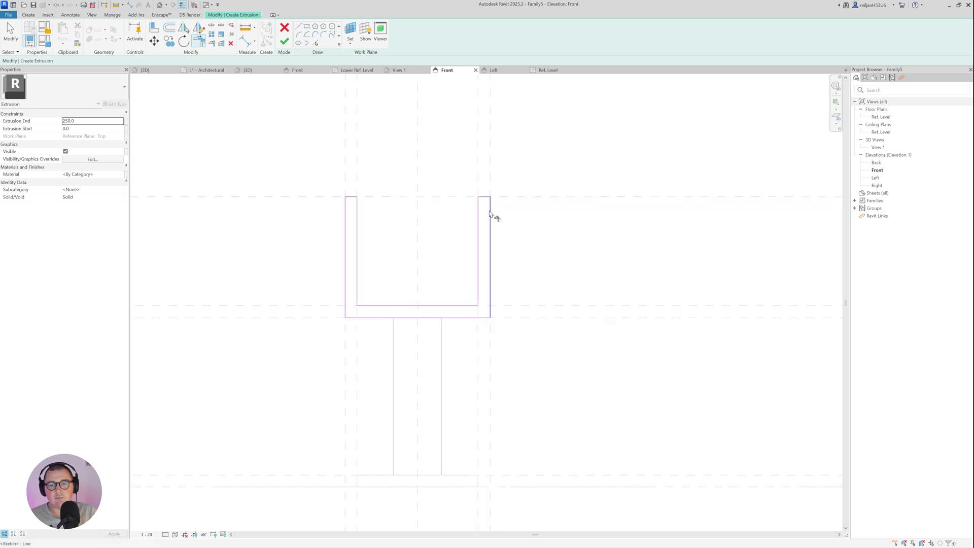
Finish the U-bracket extrusion and, in the Ref. Level plan, stretch and lock its ends to the two horizontal plate-edge reference planes
{"action": "key", "text": "ctrl+Tab"}
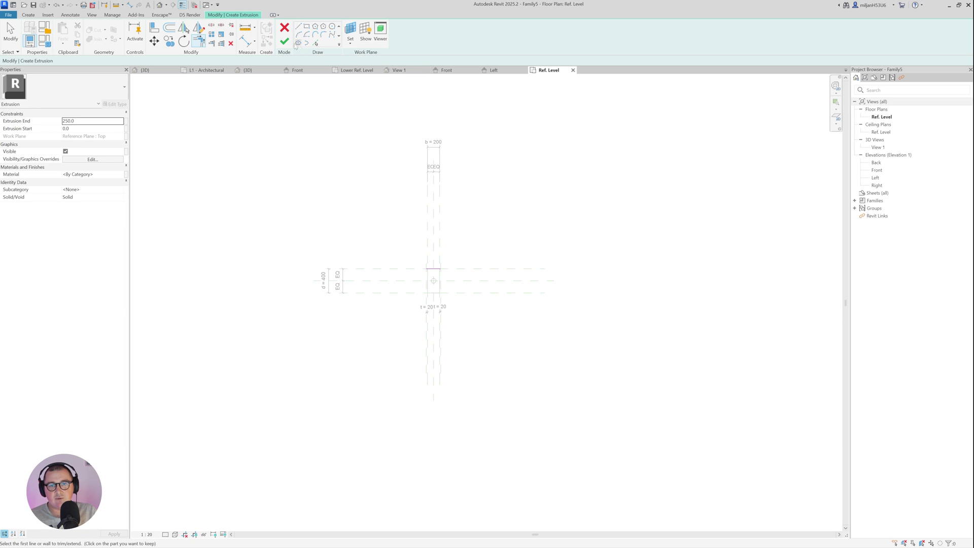
{"action": "left_click", "coordinate": [285, 41]}
{"action": "scroll", "coordinate": [451, 268], "scroll_direction": "up", "scroll_amount": 5}
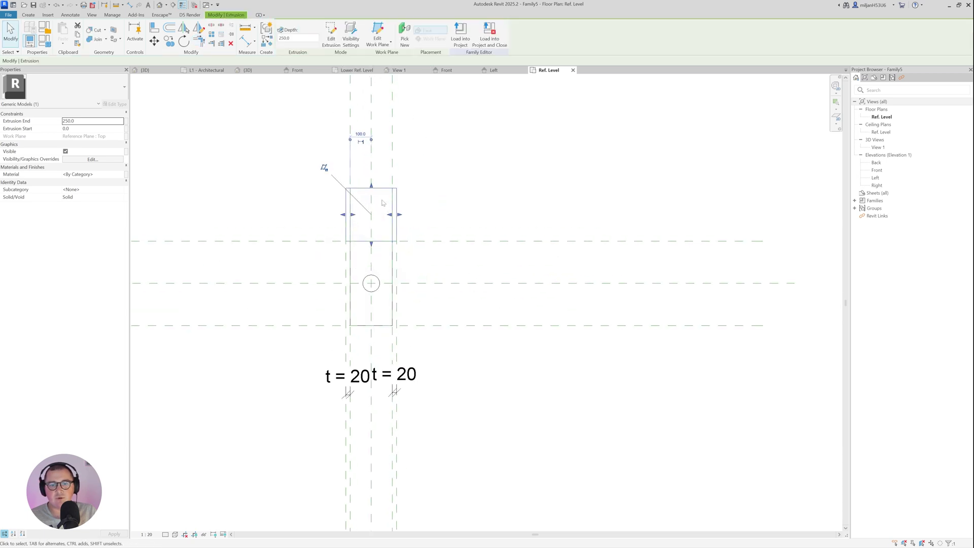
{"action": "left_click_drag", "start_coordinate": [374, 191], "coordinate": [420, 325]}
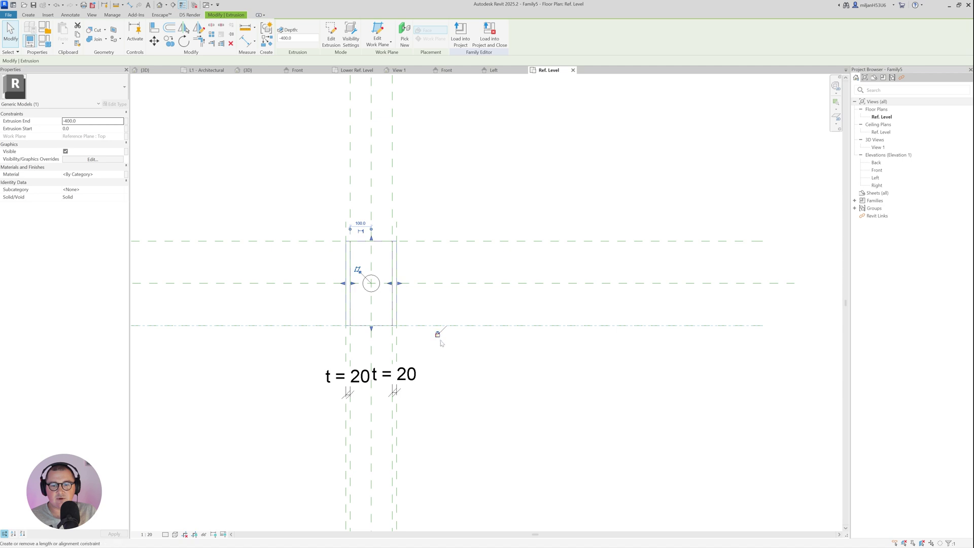
{"action": "left_click", "coordinate": [463, 203]}
With the connection in 3D View 1, set the family parameters b, base and r to 150, d to 300 and t to 10
{"action": "left_click", "coordinate": [399, 70]}
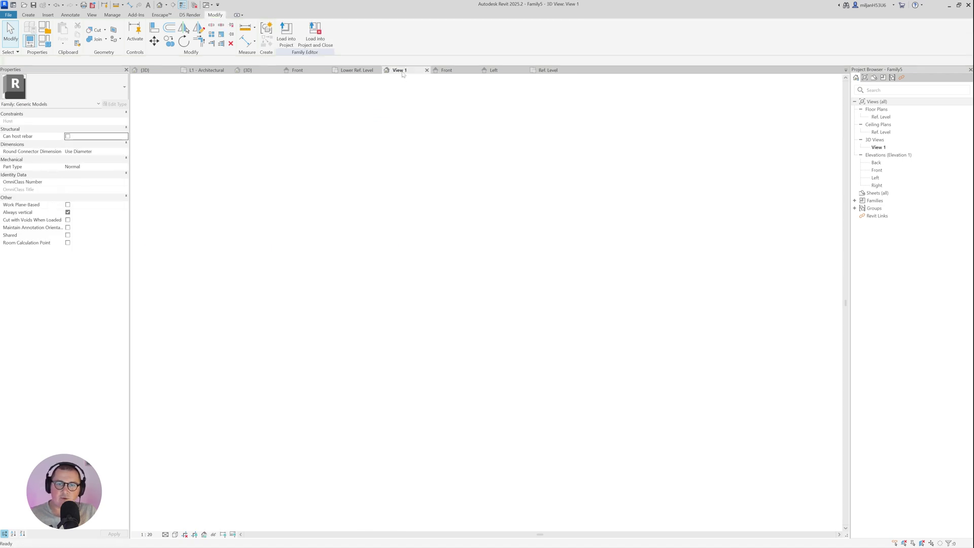
{"action": "middle_click_drag", "start_coordinate": [329, 258], "coordinate": [452, 311], "text": "shift"}
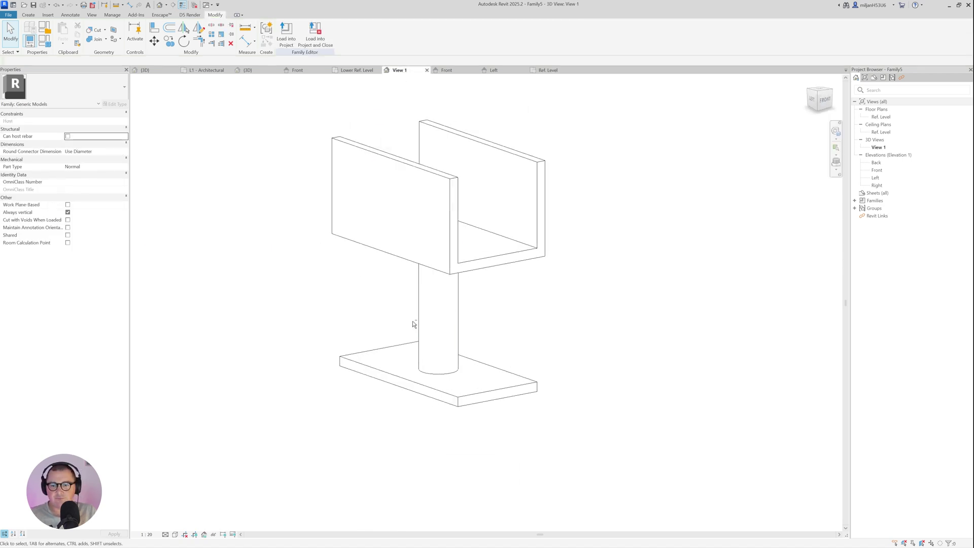
{"action": "scroll", "coordinate": [343, 346], "scroll_direction": "up", "scroll_amount": 3}
{"action": "scroll", "coordinate": [342, 346], "scroll_direction": "down", "scroll_amount": 2}
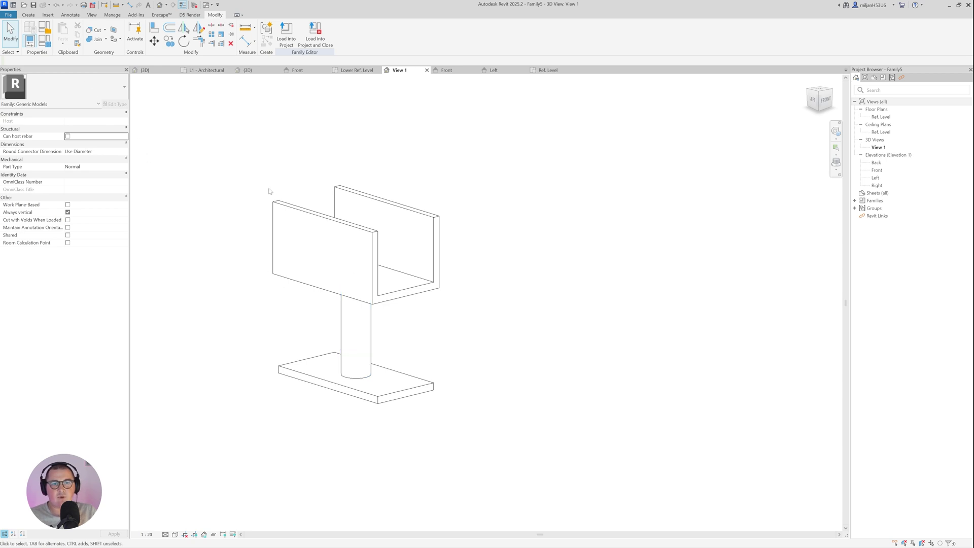
{"action": "middle_click_drag", "start_coordinate": [269, 191], "coordinate": [495, 190]}
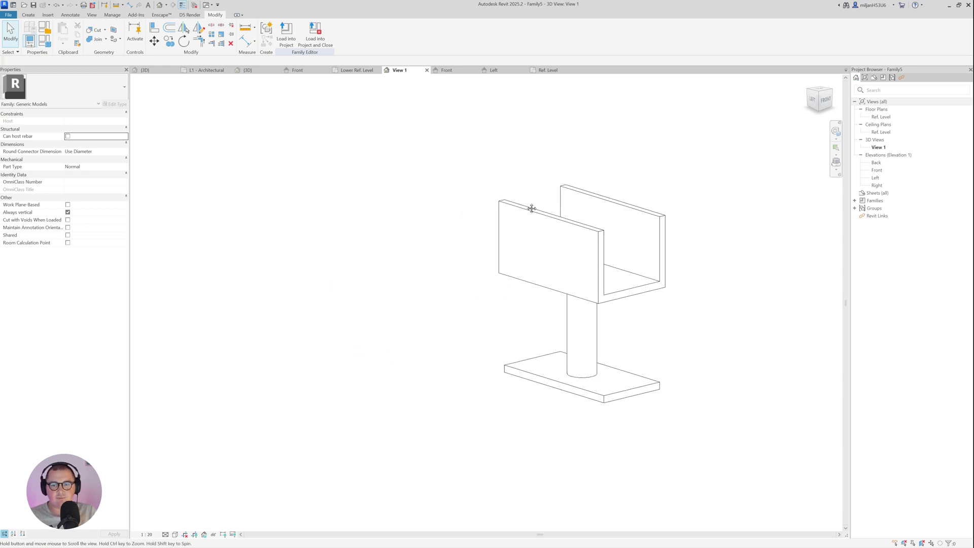
{"action": "left_click", "coordinate": [45, 47]}
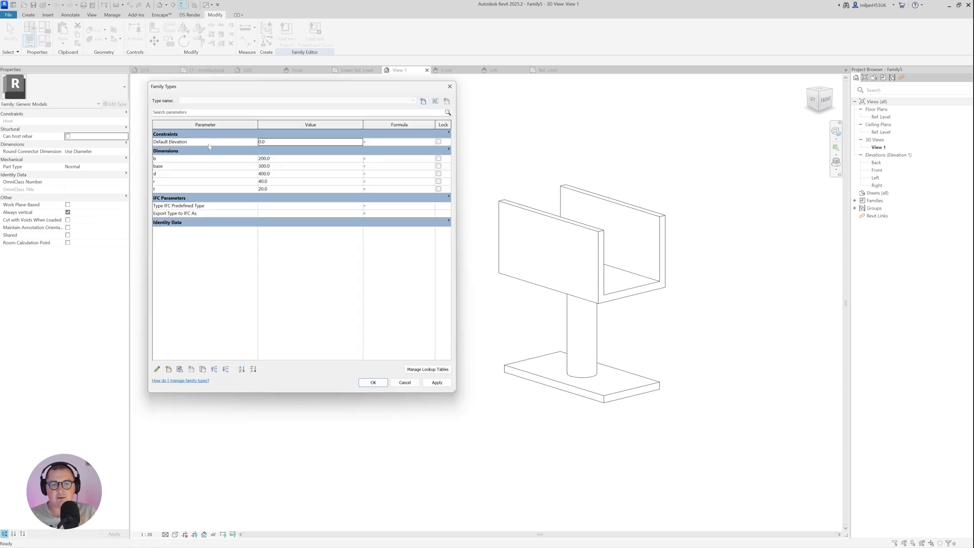
{"action": "left_click", "coordinate": [287, 159]}
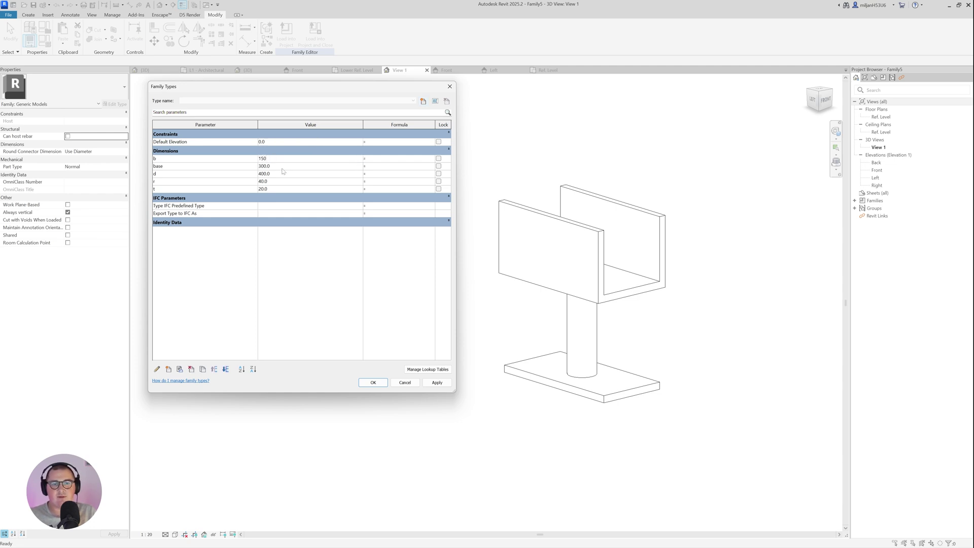
{"action": "key", "text": "Tab"}
{"action": "type", "text": "1"}
{"action": "type", "text": "150"}
{"action": "key", "text": "Tab"}
{"action": "type", "text": "1"}
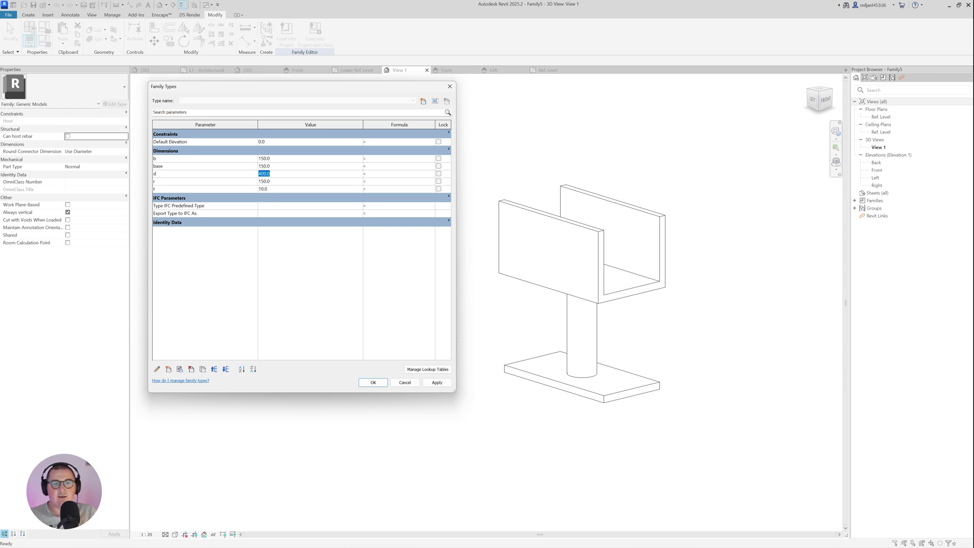
{"action": "type", "text": "300"}
{"action": "left_click", "coordinate": [437, 382]}
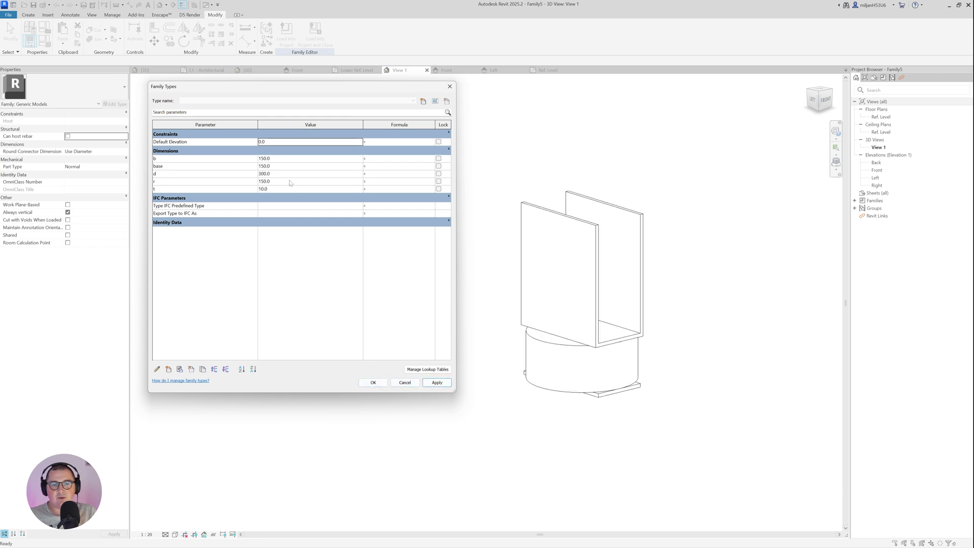
Correct the post radius parameter r to 15 and accept the family type changes
{"action": "left_click", "coordinate": [274, 181]}
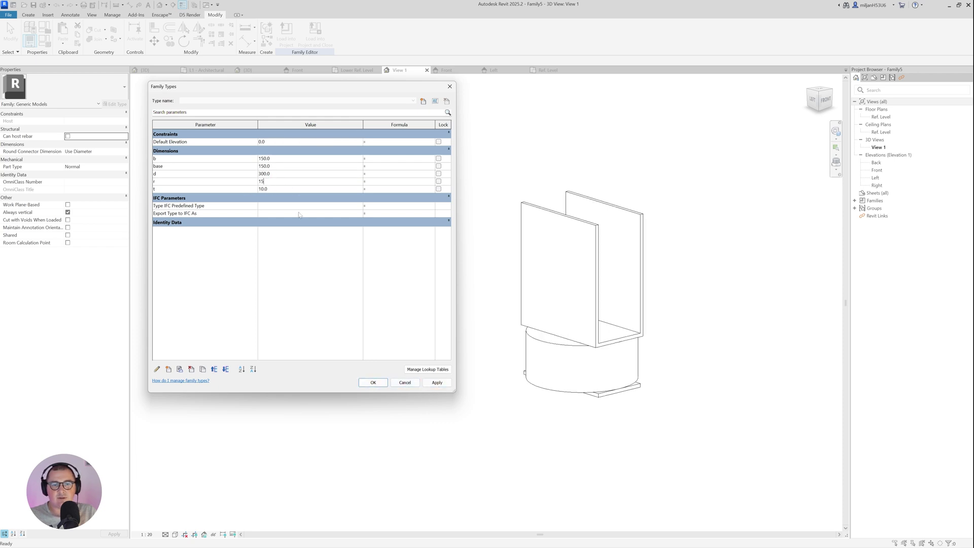
{"action": "type", "text": "15"}
{"action": "left_click", "coordinate": [437, 382]}
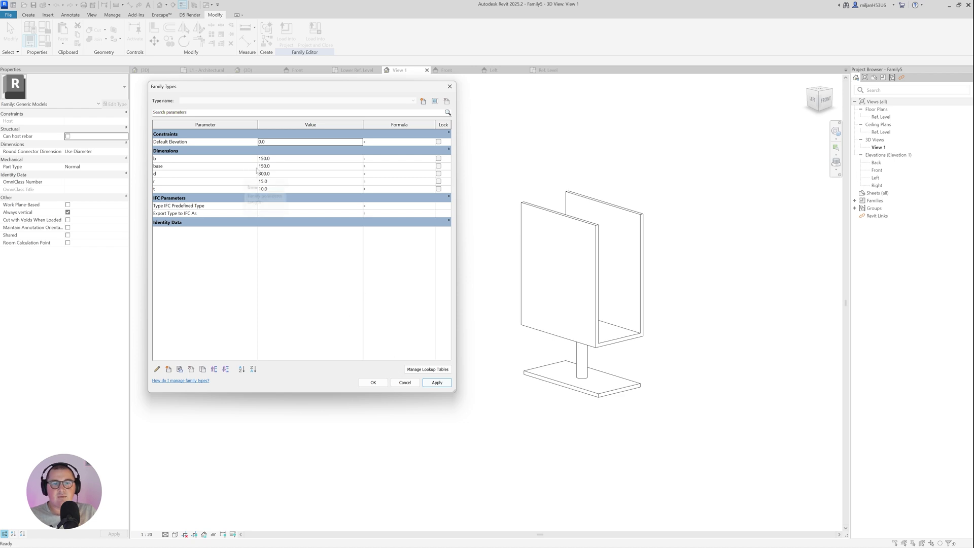
{"action": "left_click", "coordinate": [376, 385]}
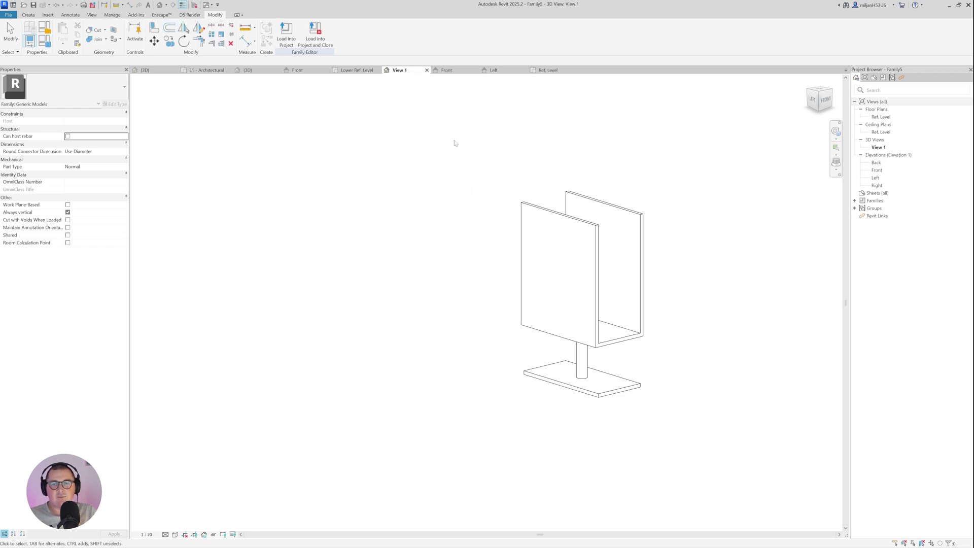
In the Front elevation, add an aligned dimension from the bracket's base reference plane (03) to the uppermost horizontal reference plane
{"action": "left_click", "coordinate": [547, 70]}
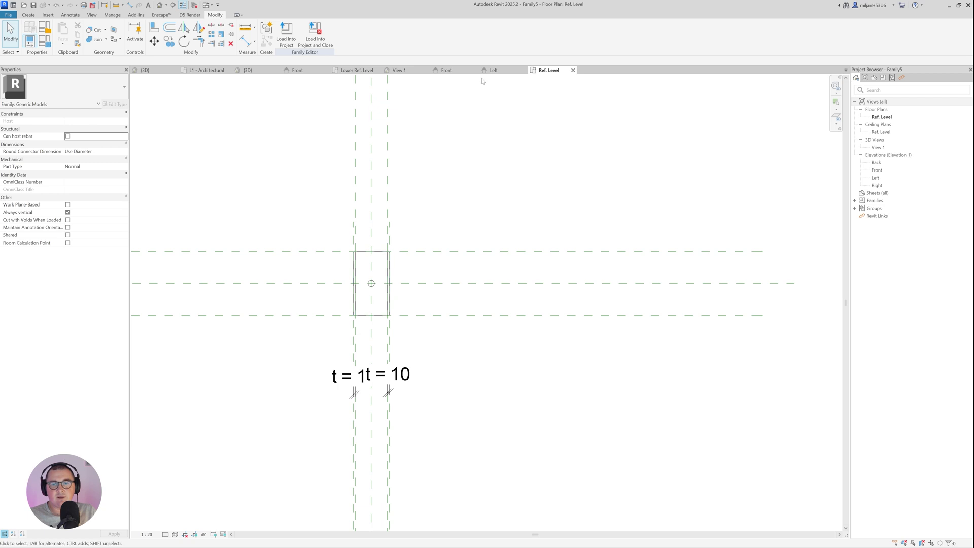
{"action": "left_click", "coordinate": [456, 74]}
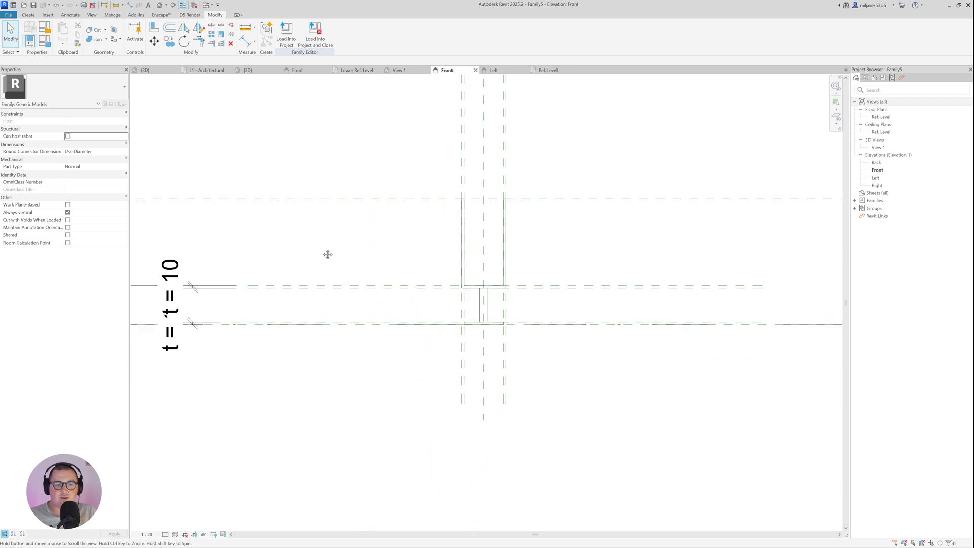
{"action": "middle_click_drag", "start_coordinate": [327, 255], "coordinate": [447, 262]}
{"action": "key", "text": "d"}
{"action": "key", "text": "i"}
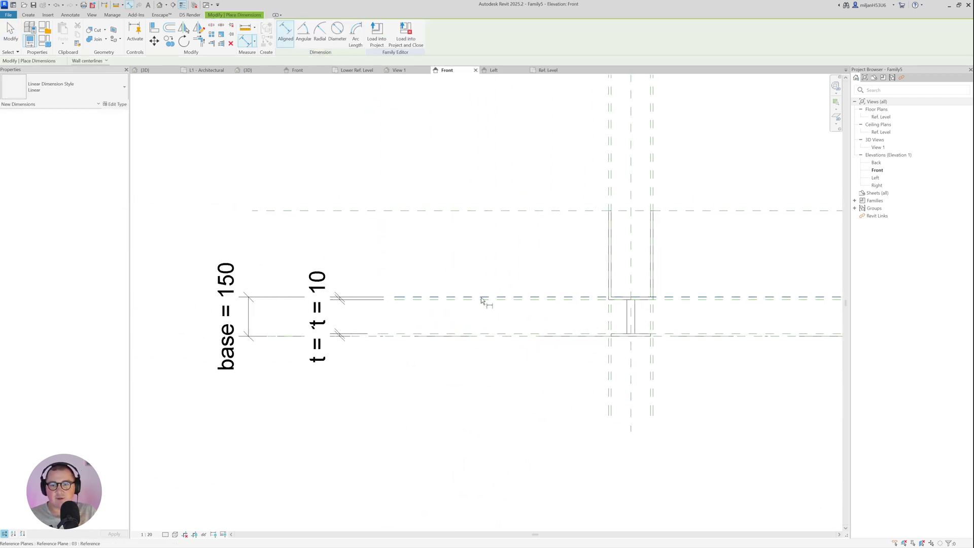
{"action": "left_click", "coordinate": [485, 297]}
{"action": "left_click", "coordinate": [485, 210]}
{"action": "left_click", "coordinate": [446, 251]}
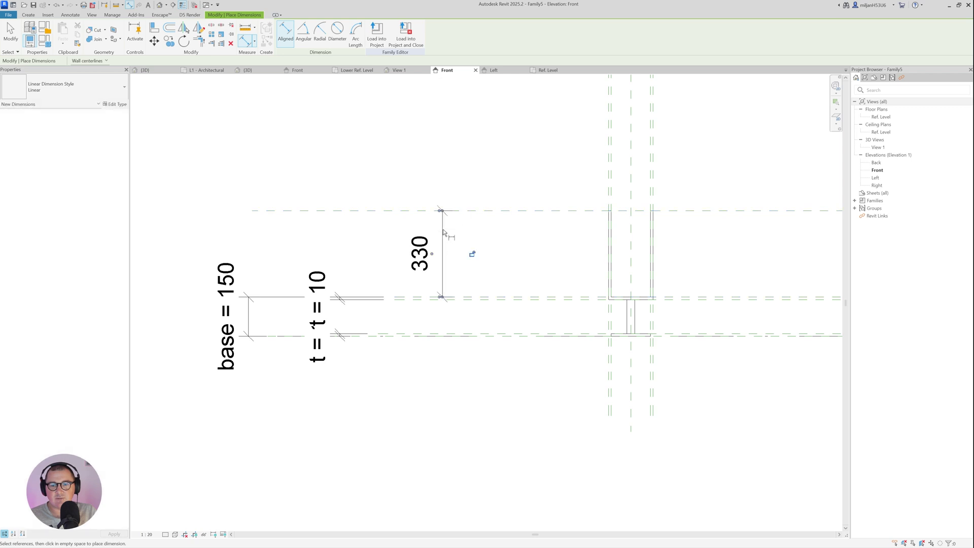
{"action": "middle_click_drag", "start_coordinate": [472, 252], "coordinate": [420, 250]}
{"action": "key", "text": "Escape"}
{"action": "key", "text": "Escape"}
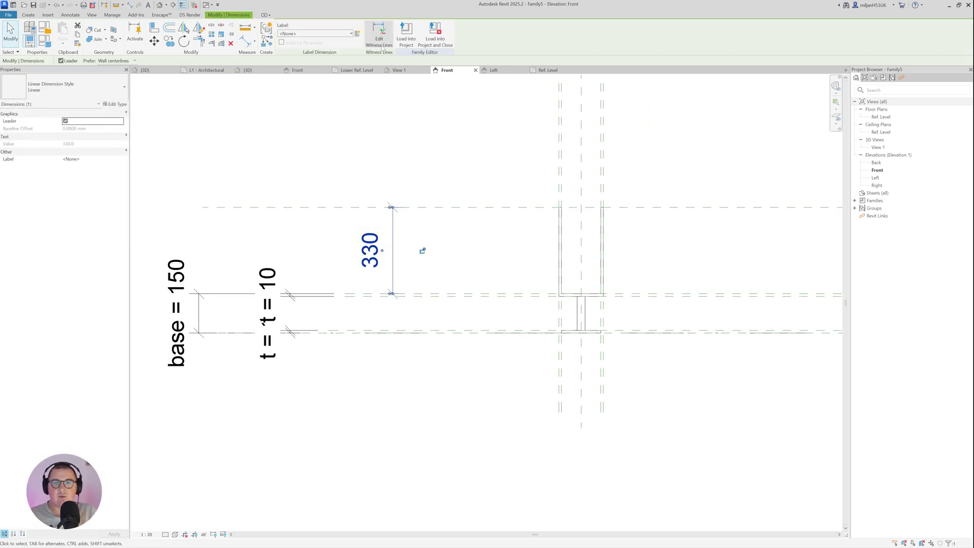
Label the new vertical dimension with a new type-based family parameter named "height extension", grouped under Dimensions
{"action": "left_click", "coordinate": [358, 32]}
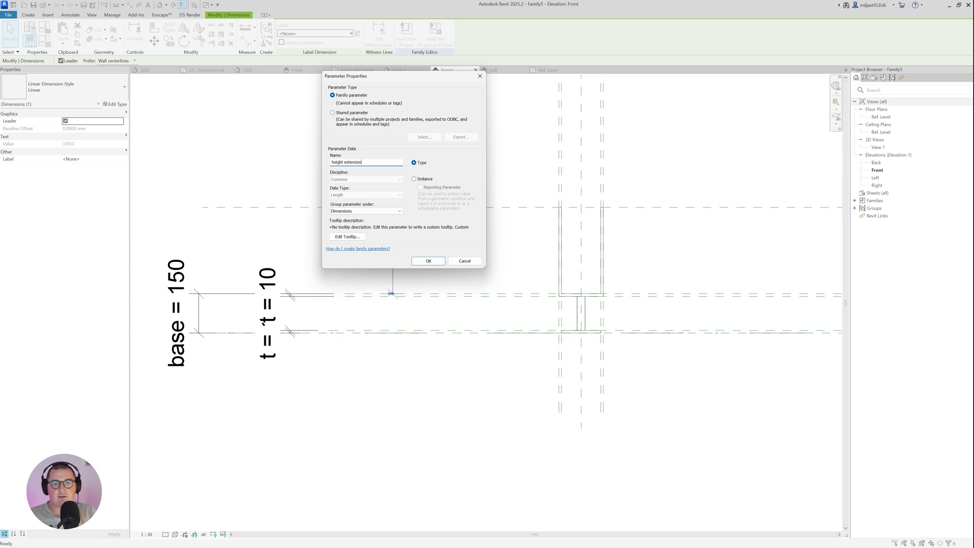
{"action": "type", "text": "height extension"}
{"action": "key", "text": "Return"}
{"action": "left_click", "coordinate": [422, 250]}
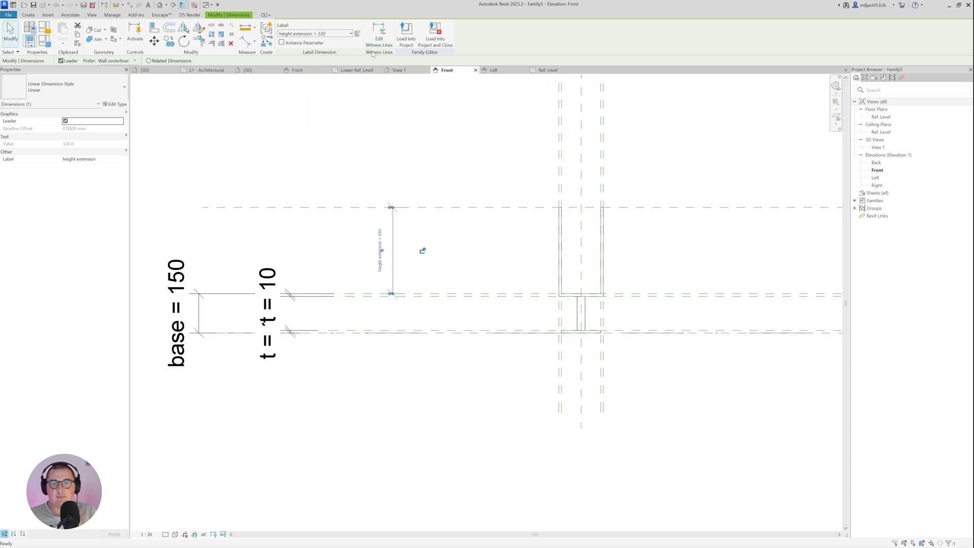
Return to 3D View 1 and apply a height extension value of 50 in the family types
{"action": "left_click", "coordinate": [410, 72]}
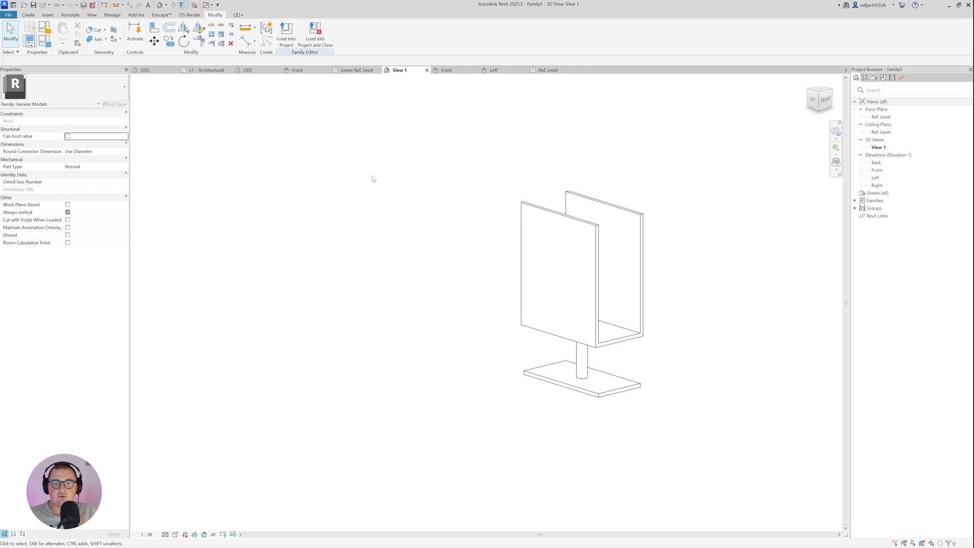
{"action": "left_click", "coordinate": [50, 45]}
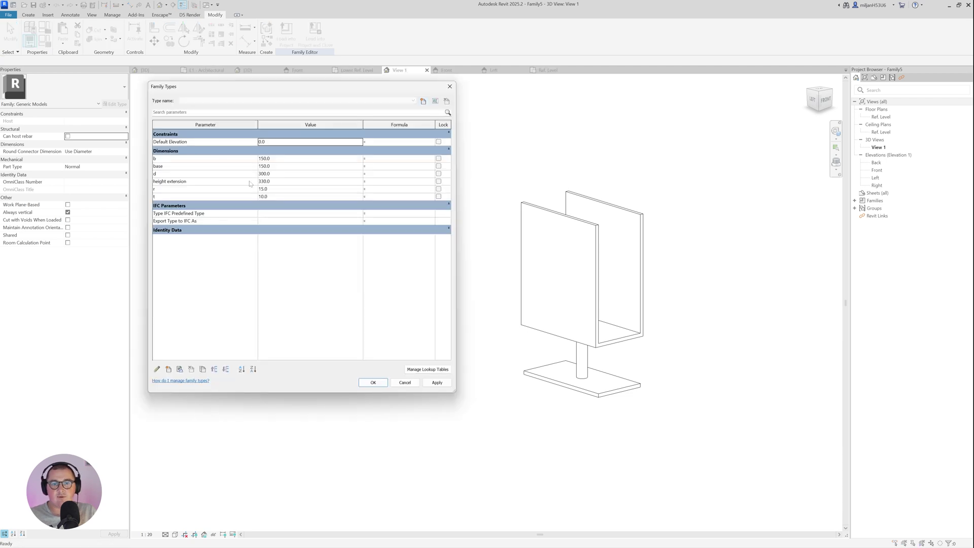
{"action": "left_click", "coordinate": [282, 181]}
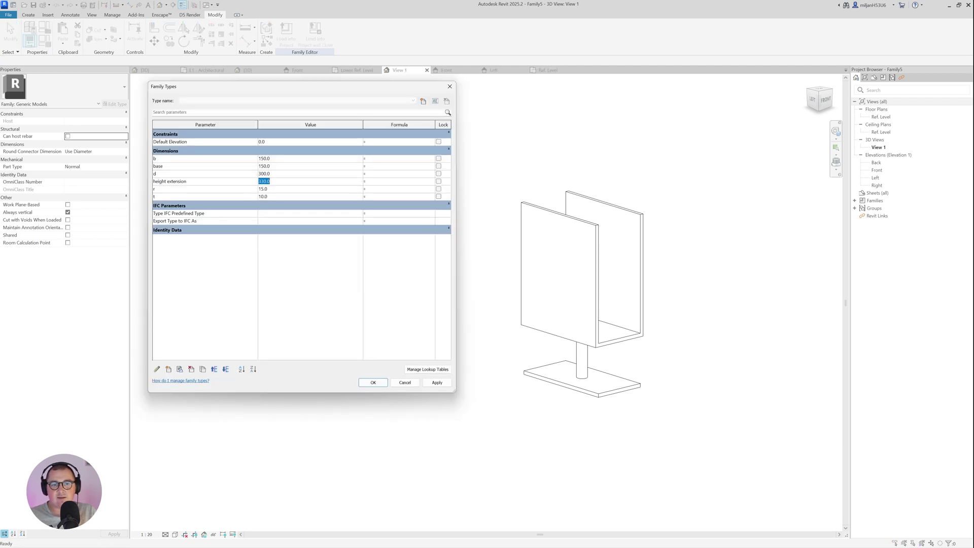
{"action": "left_click", "coordinate": [437, 385]}
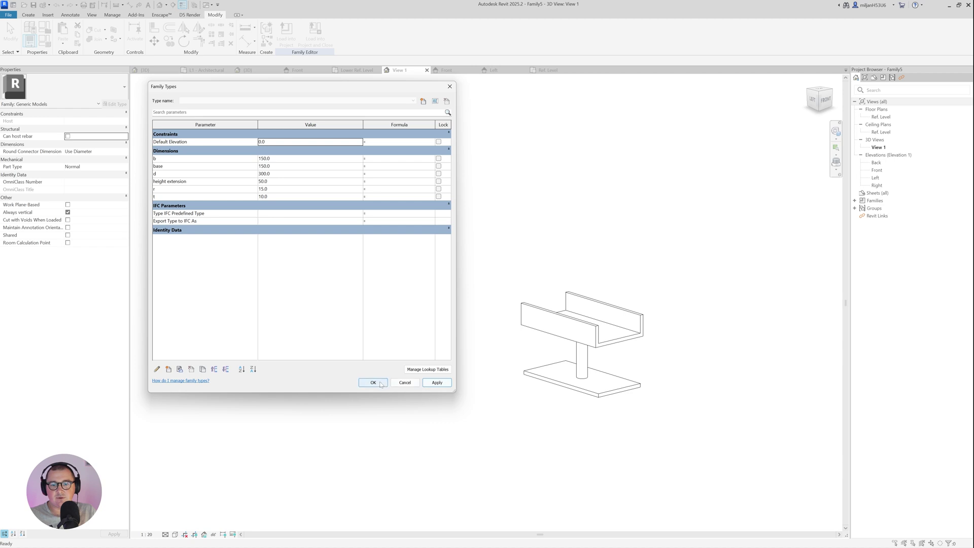
Set the height extension to 100 and the post radius r to 20, and apply the values
{"action": "left_click", "coordinate": [278, 189]}
{"action": "type", "text": "1"}
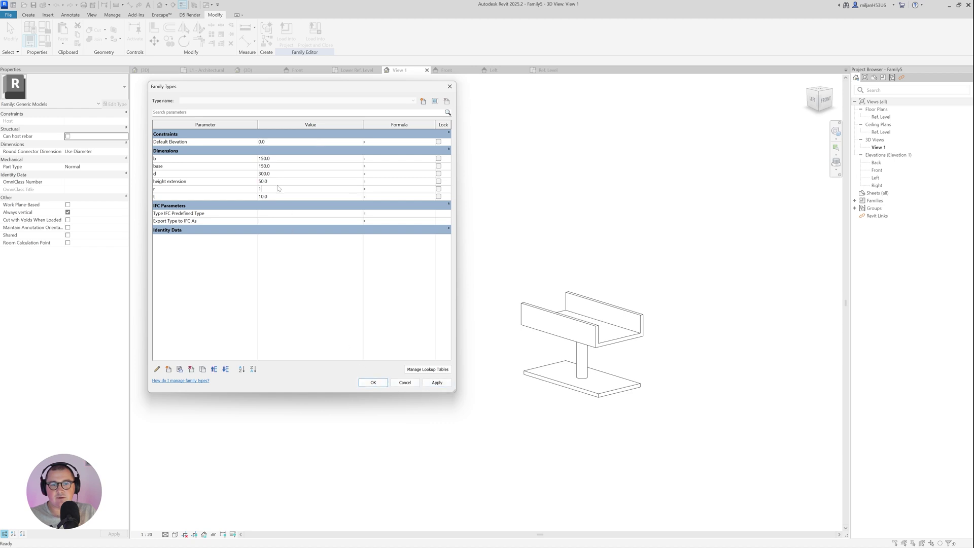
{"action": "key", "text": "Up"}
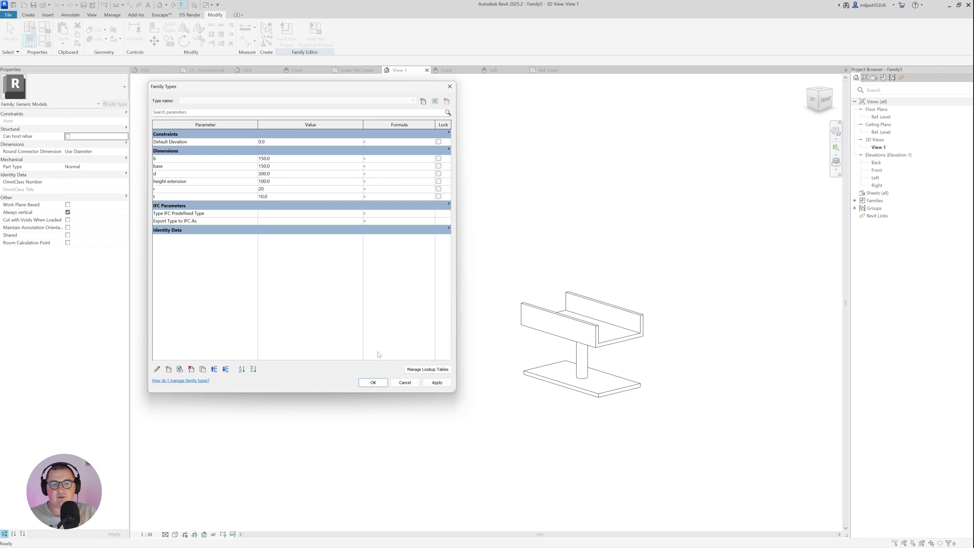
{"action": "key", "text": "Return"}
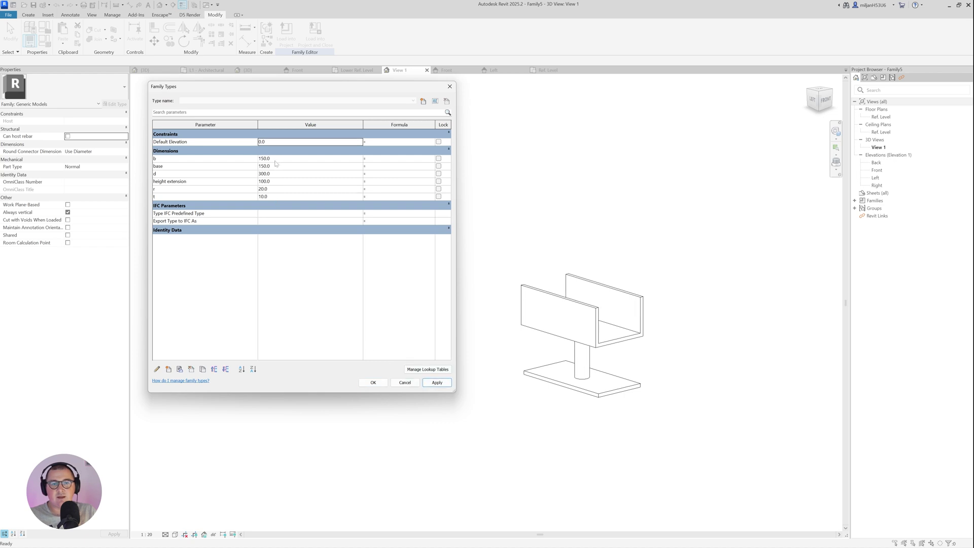
Flex the family by applying b 150, base 100 and d 250, followed by a plate thickness t of 15
{"action": "left_click", "coordinate": [275, 159]}
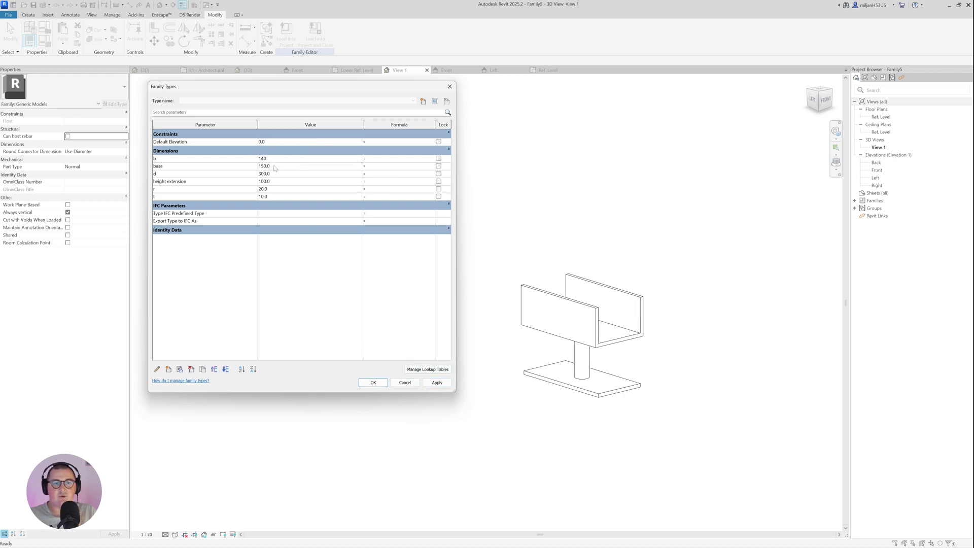
{"action": "type", "text": "140"}
{"action": "key", "text": "Down"}
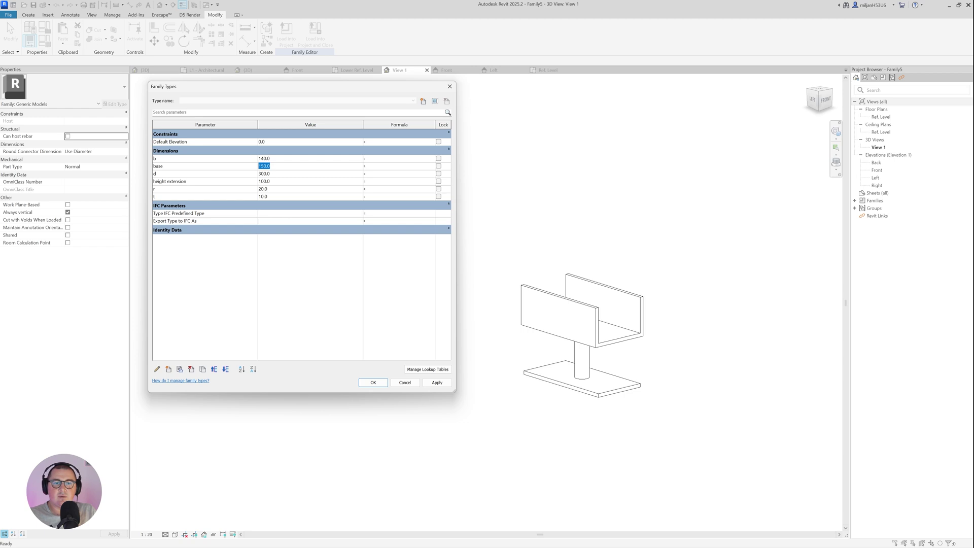
{"action": "key", "text": "Down"}
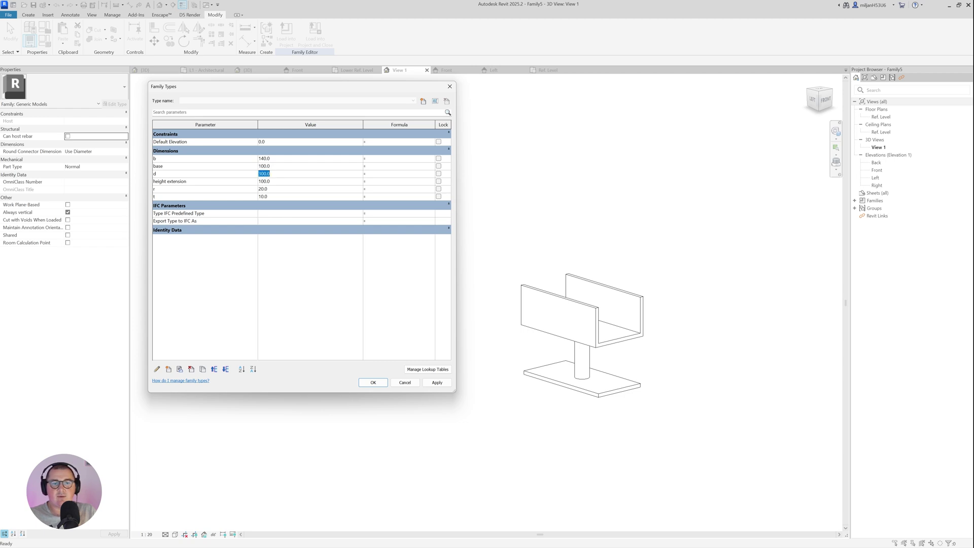
{"action": "type", "text": "250"}
{"action": "left_click", "coordinate": [273, 160]}
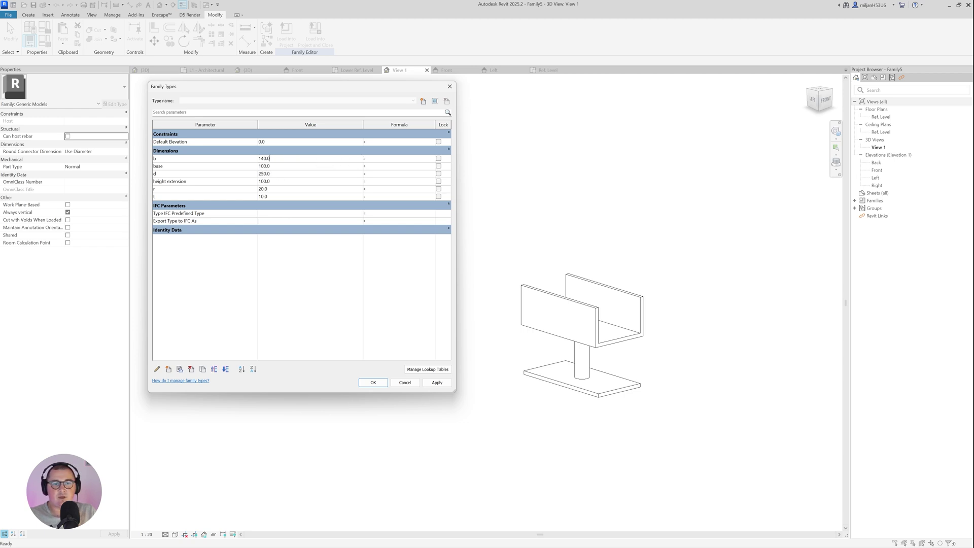
{"action": "left_click", "coordinate": [437, 382]}
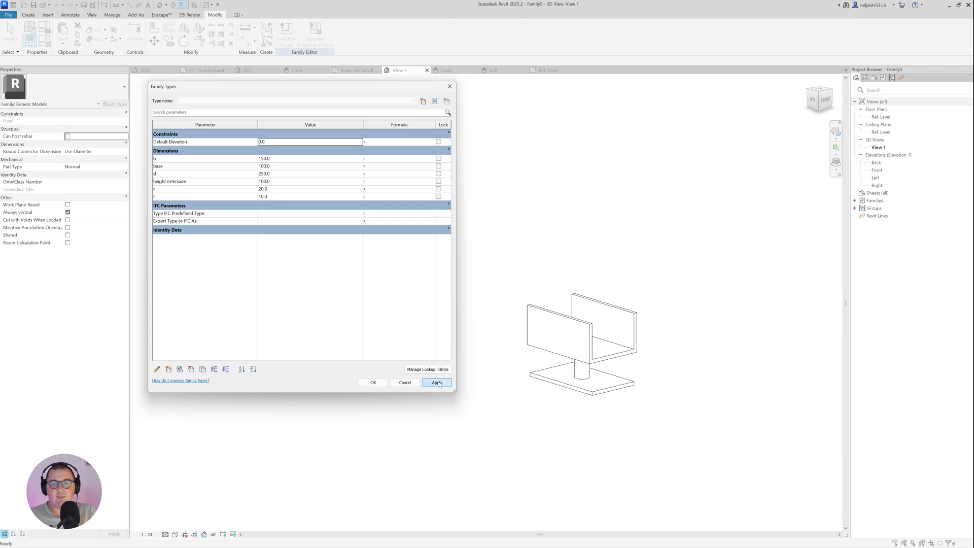
{"action": "left_click", "coordinate": [276, 197]}
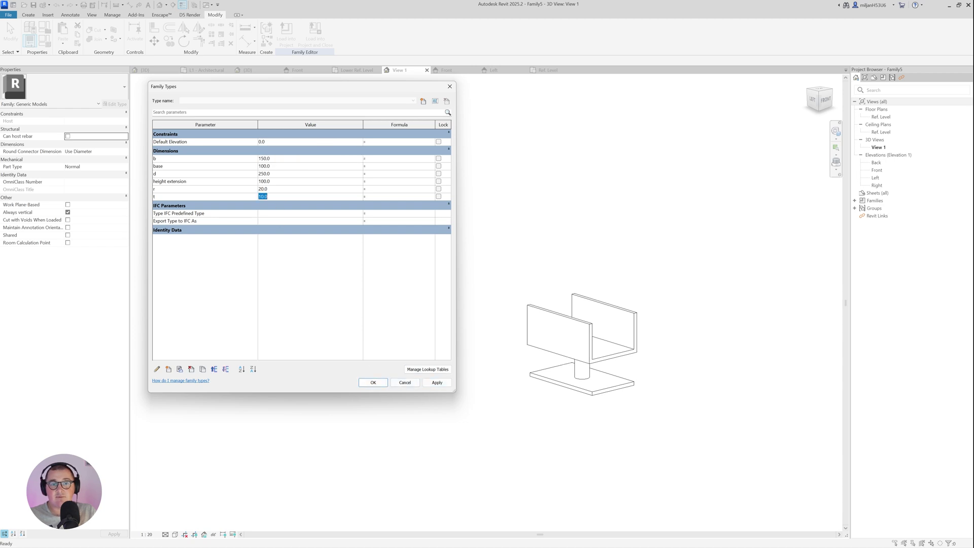
{"action": "left_click", "coordinate": [437, 382]}
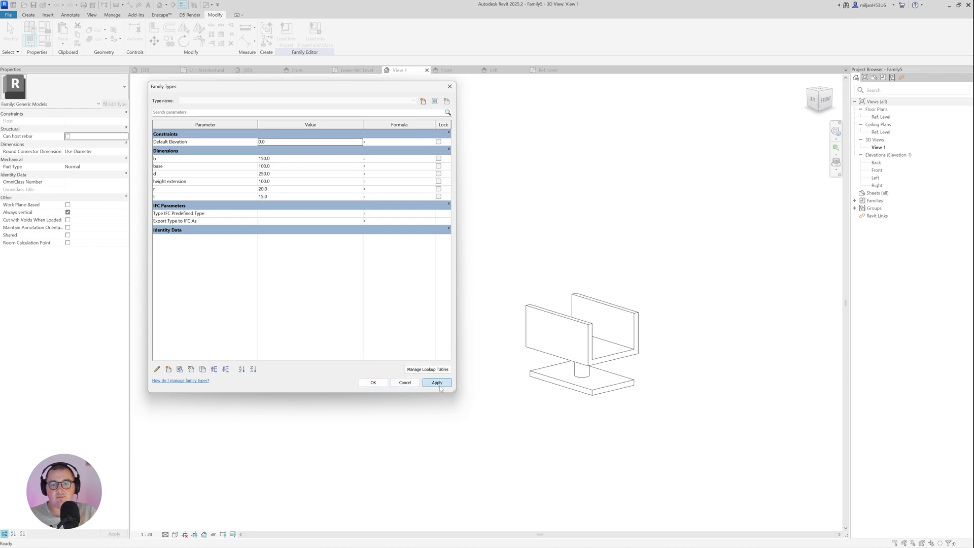
Set the plate thickness t to 5 and base to 150 in the family types
{"action": "left_click", "coordinate": [281, 198]}
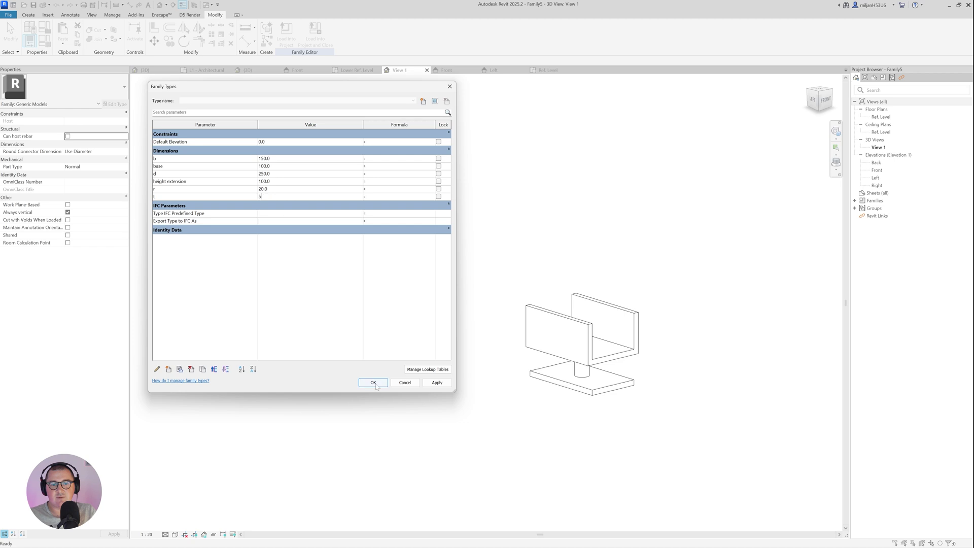
{"action": "left_click", "coordinate": [373, 383]}
{"action": "middle_click_drag", "start_coordinate": [558, 351], "coordinate": [500, 378], "text": "shift"}
{"action": "left_click", "coordinate": [44, 43]}
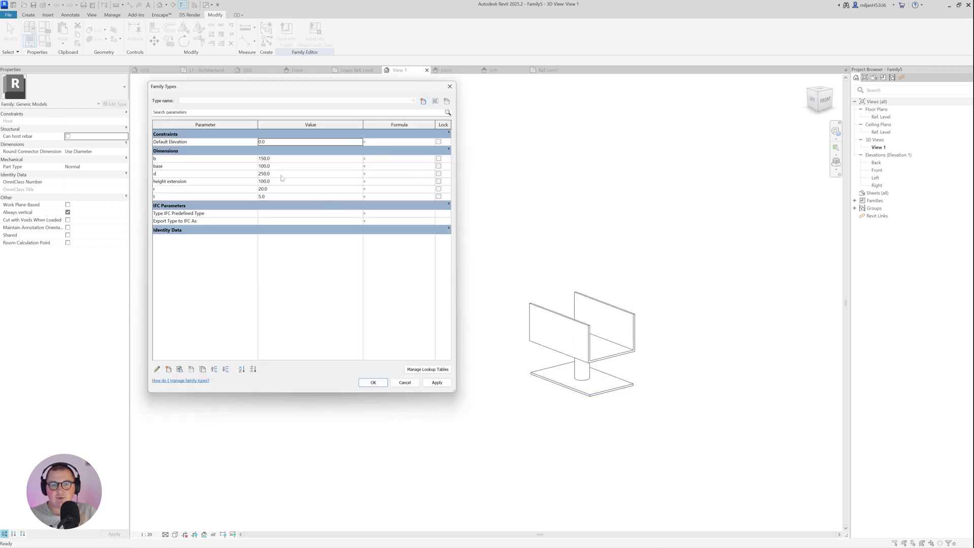
{"action": "left_click", "coordinate": [277, 168]}
{"action": "type", "text": "150"}
{"action": "left_click", "coordinate": [373, 382]}
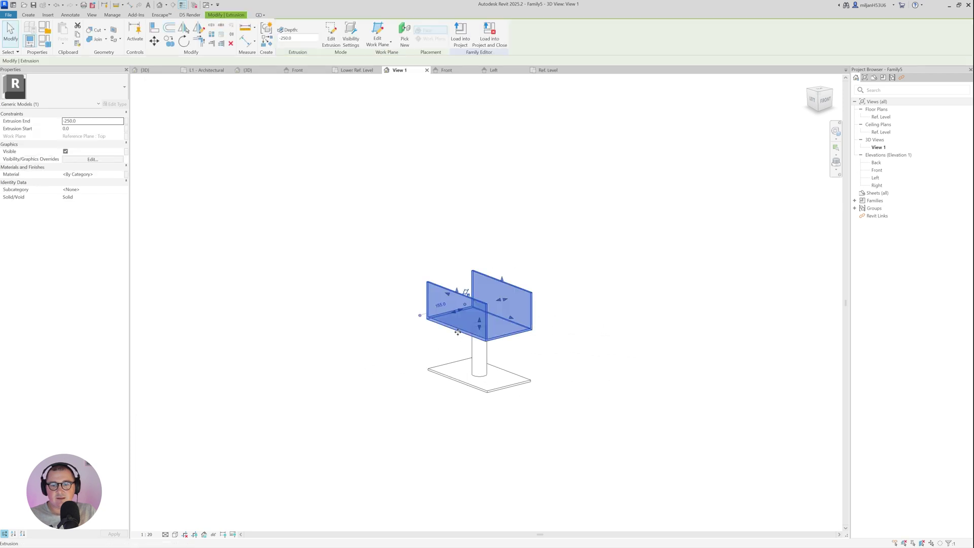
Associate the material of the bracket, post and base plate with a new type parameter named "Material", grouped under Materials and Finishes
{"action": "left_click", "coordinate": [475, 355], "text": "ctrl"}
{"action": "left_click", "coordinate": [453, 362], "text": "ctrl"}
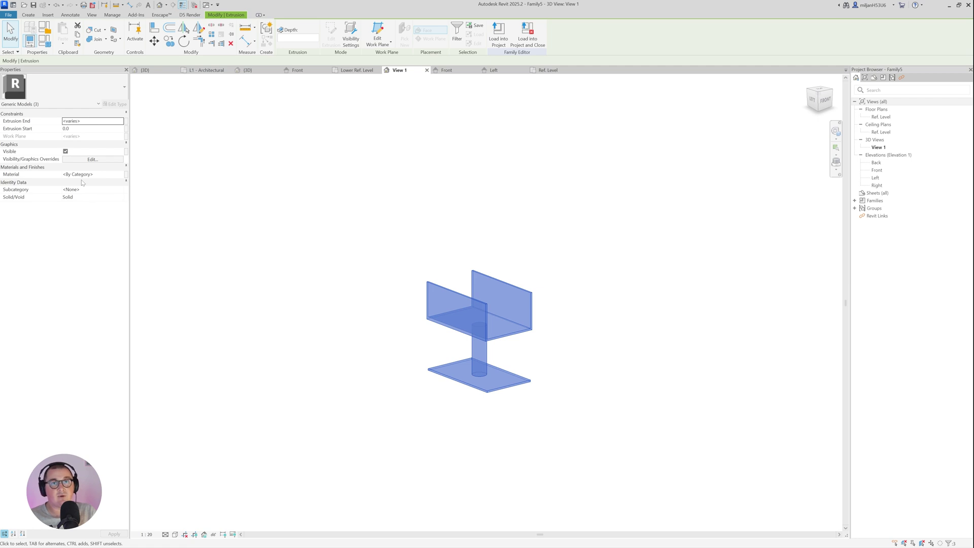
{"action": "left_click", "coordinate": [127, 176]}
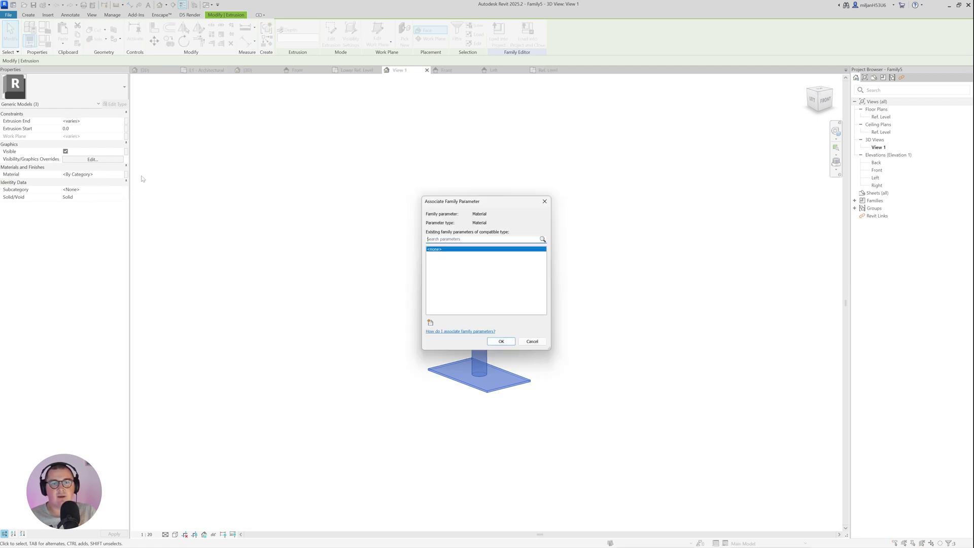
{"action": "left_click", "coordinate": [430, 322]}
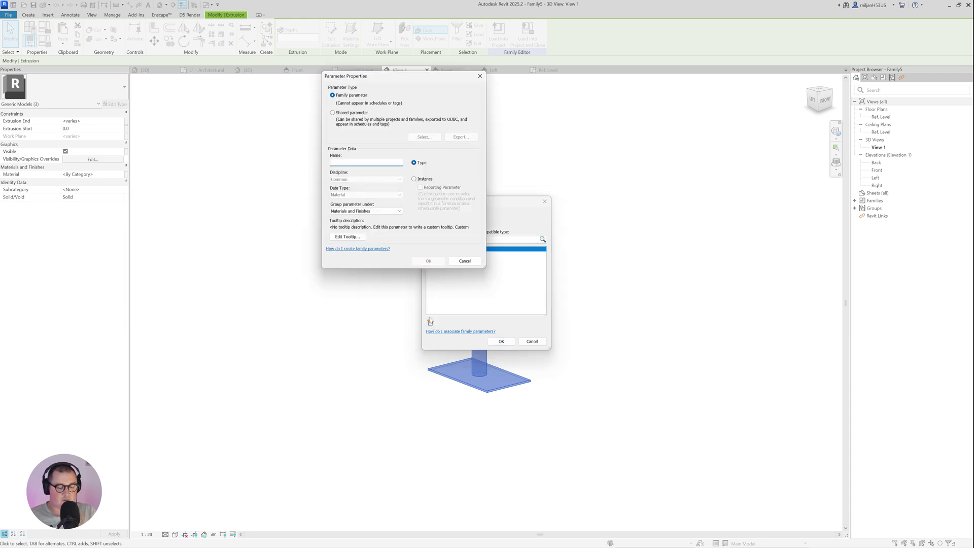
{"action": "type", "text": "Material"}
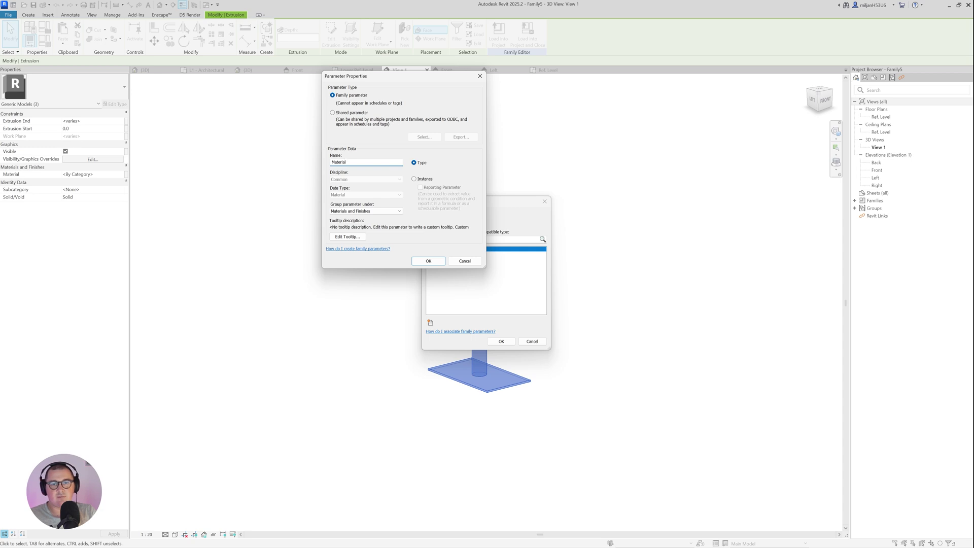
{"action": "key", "text": "Return"}
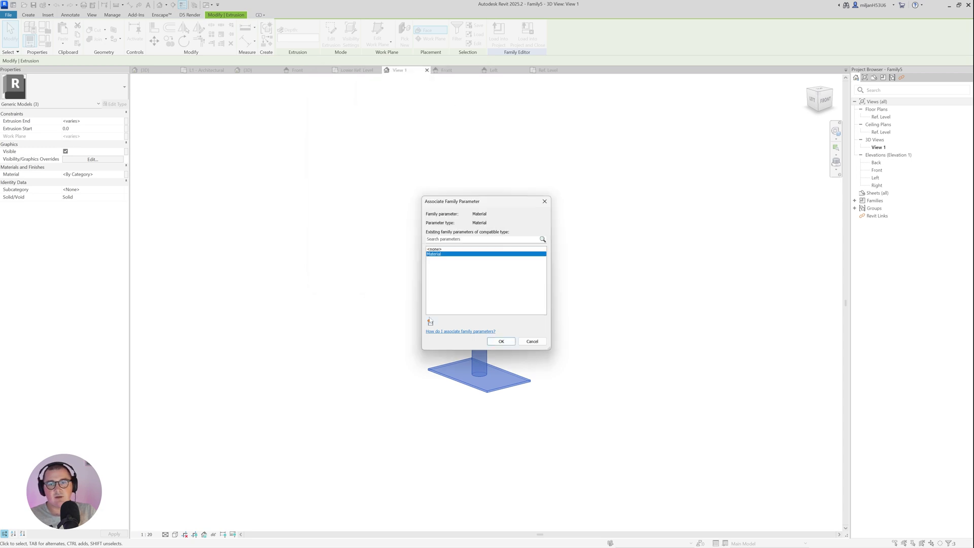
{"action": "left_click", "coordinate": [501, 341]}
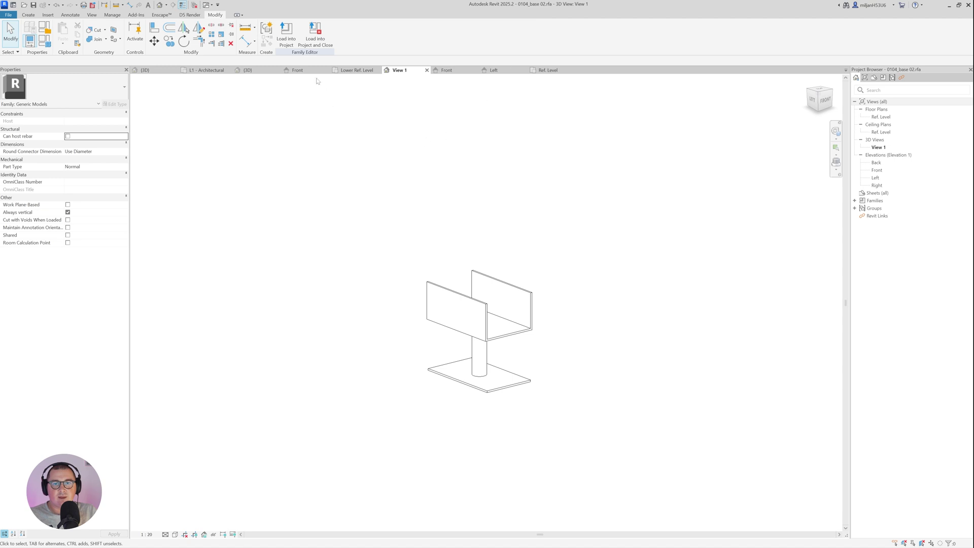
Load the base family into Glulam-Southern Pine-Column.rfa only, leaving Project3 out
{"action": "left_click", "coordinate": [287, 36]}
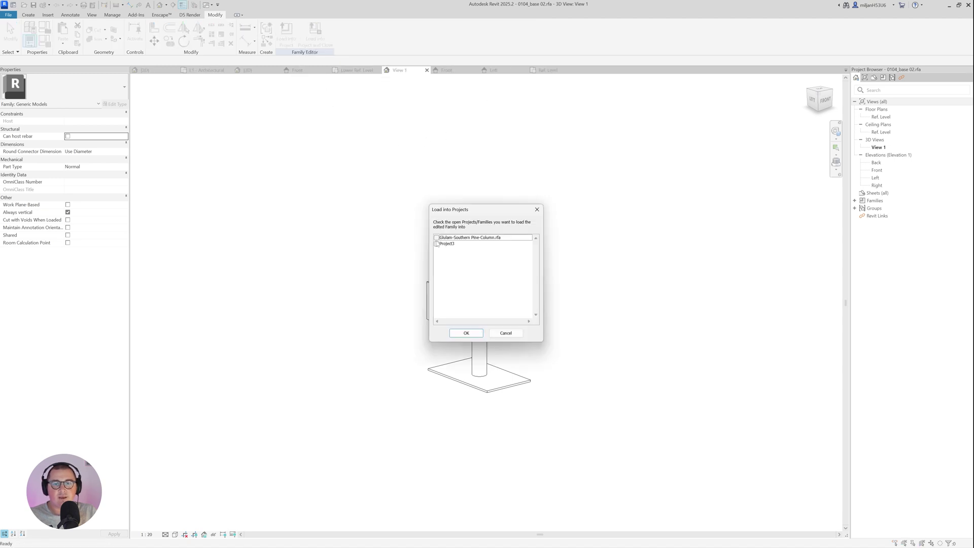
{"action": "left_click", "coordinate": [436, 244]}
{"action": "left_click", "coordinate": [437, 238]}
{"action": "left_click", "coordinate": [437, 244]}
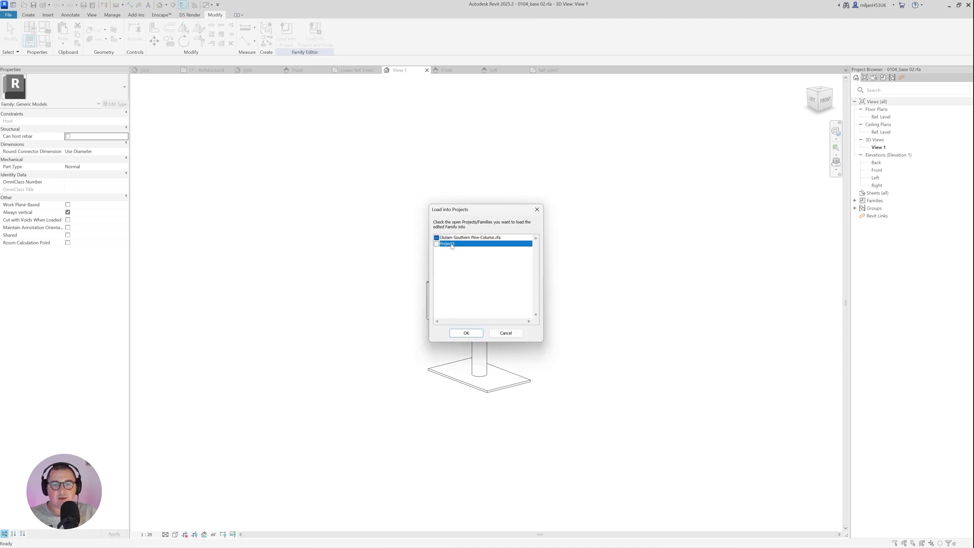
{"action": "left_click", "coordinate": [467, 333]}
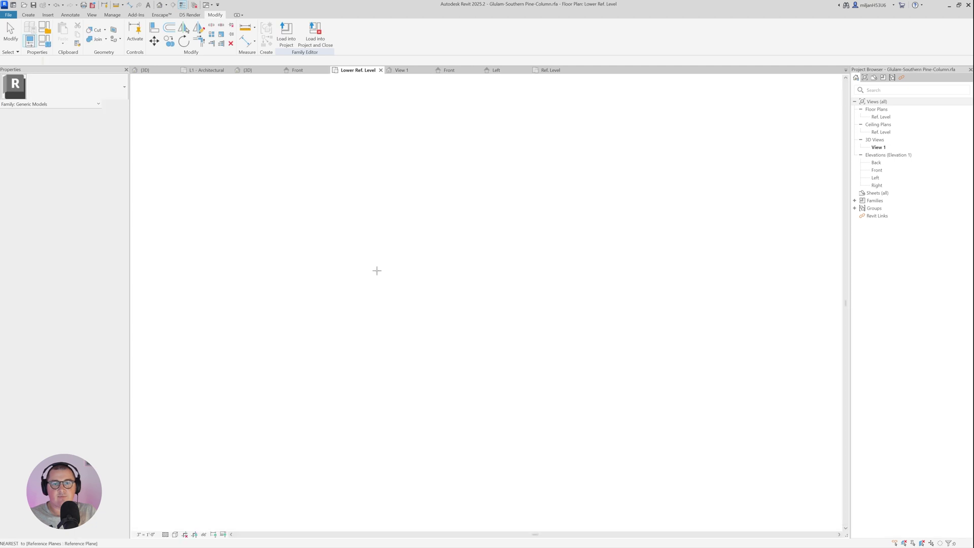
Place one instance of 0104_base 02 in the Lower Ref. Level plan, in free space beside the column
{"action": "middle_click_drag", "start_coordinate": [418, 173], "coordinate": [306, 186]}
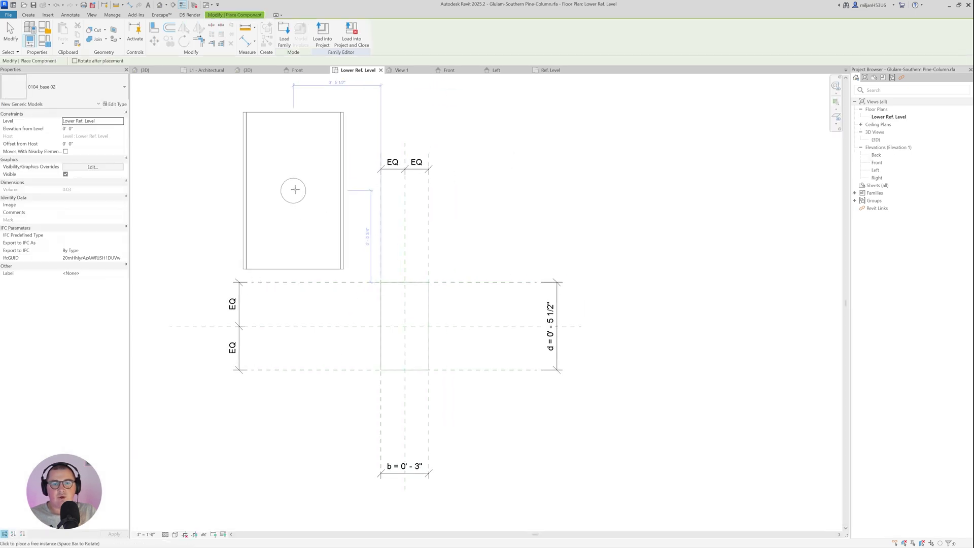
{"action": "left_click", "coordinate": [296, 189]}
{"action": "left_click", "coordinate": [11, 33]}
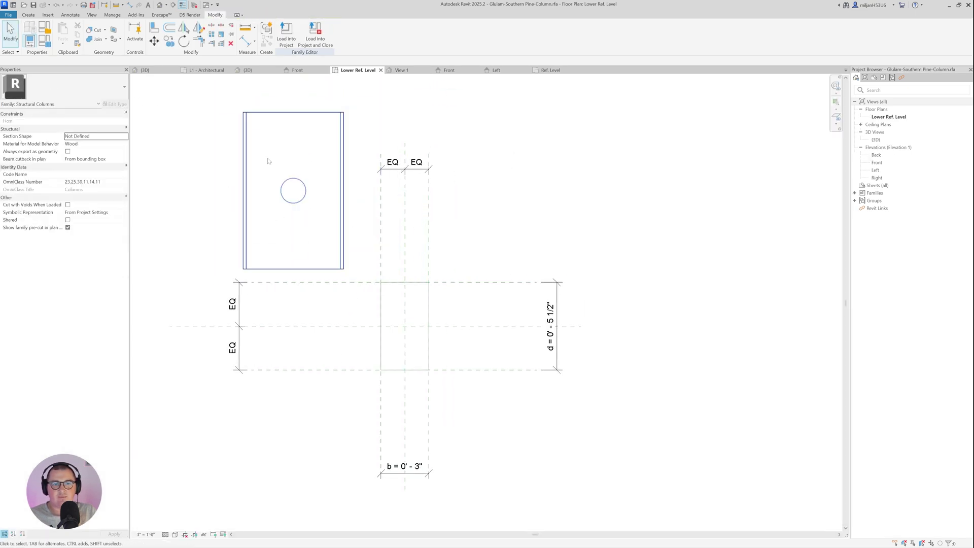
Align and lock the base connection to the column's vertical and horizontal center reference planes, and check it in the 3D view
{"action": "left_click", "coordinate": [155, 28]}
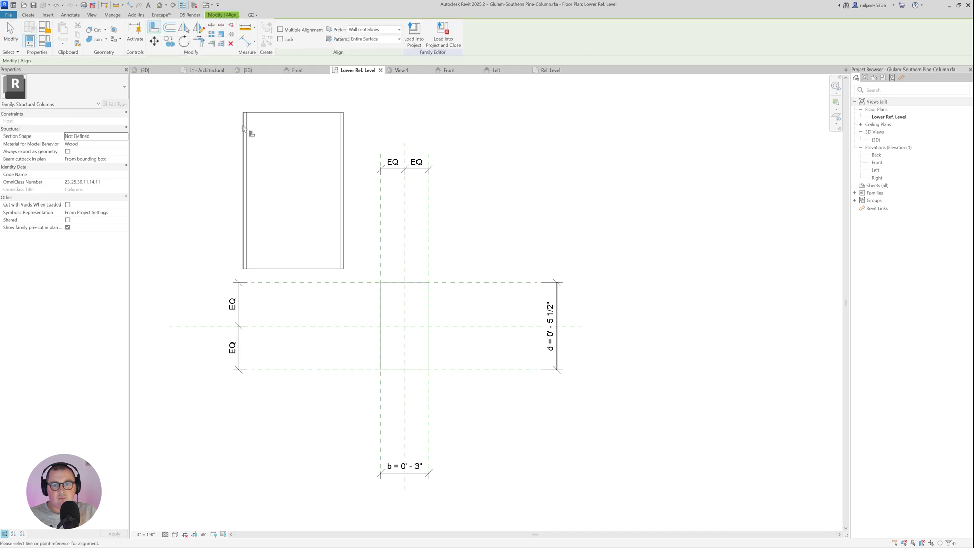
{"action": "left_click", "coordinate": [406, 255]}
{"action": "left_click", "coordinate": [292, 209]}
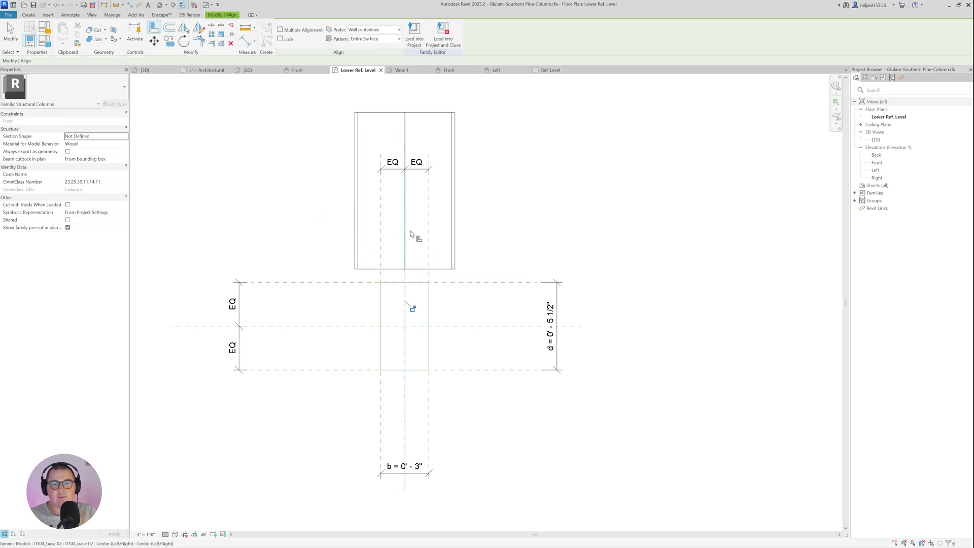
{"action": "left_click", "coordinate": [468, 329]}
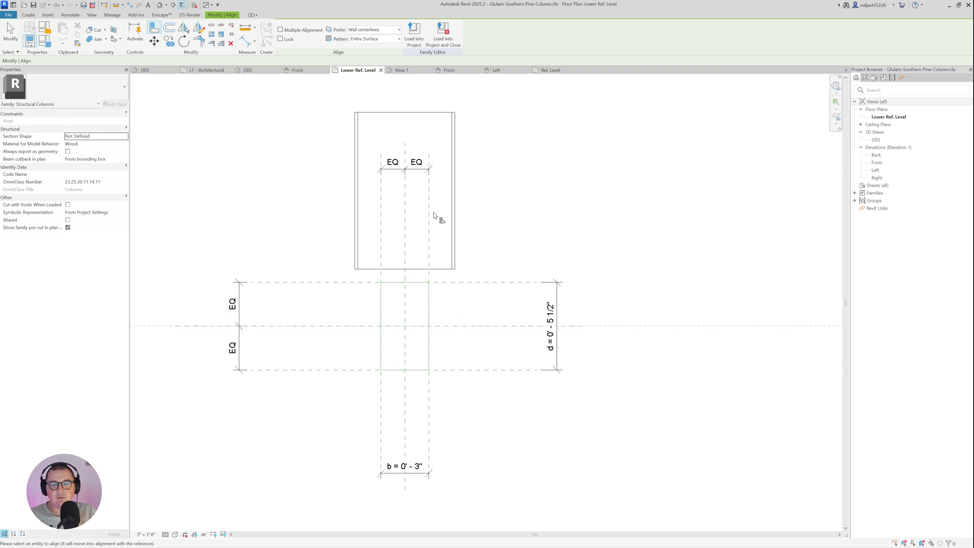
{"action": "left_click", "coordinate": [452, 197]}
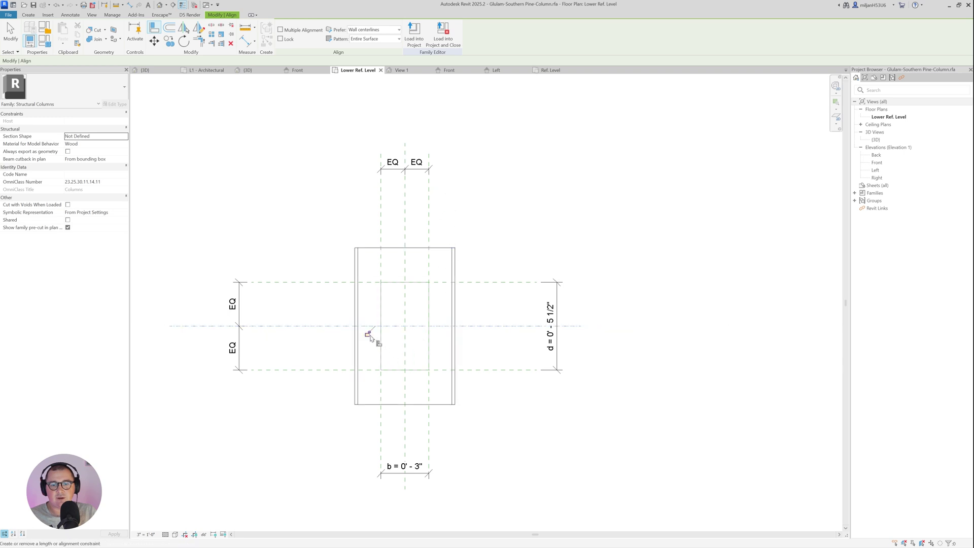
{"action": "left_click", "coordinate": [256, 72]}
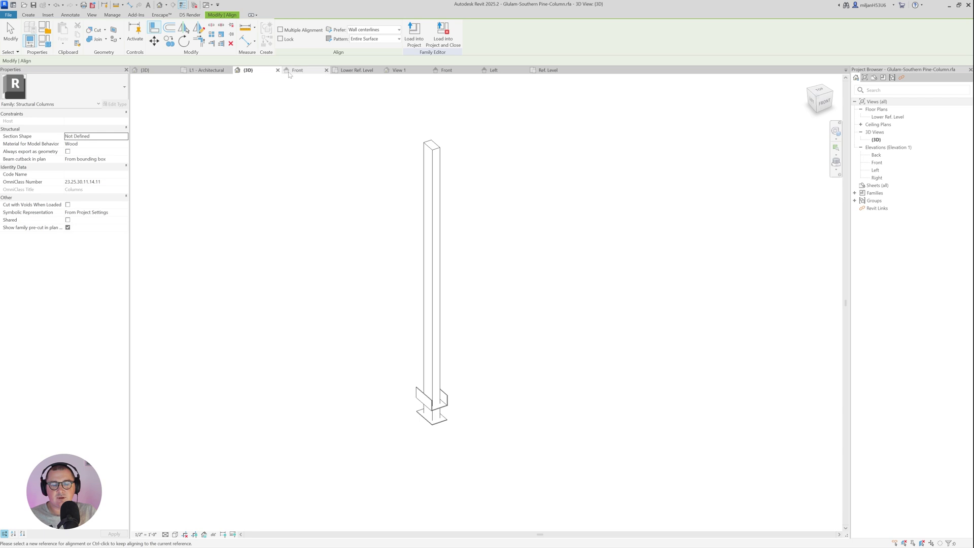
{"action": "key", "text": "Escape"}
{"action": "key", "text": "Escape"}
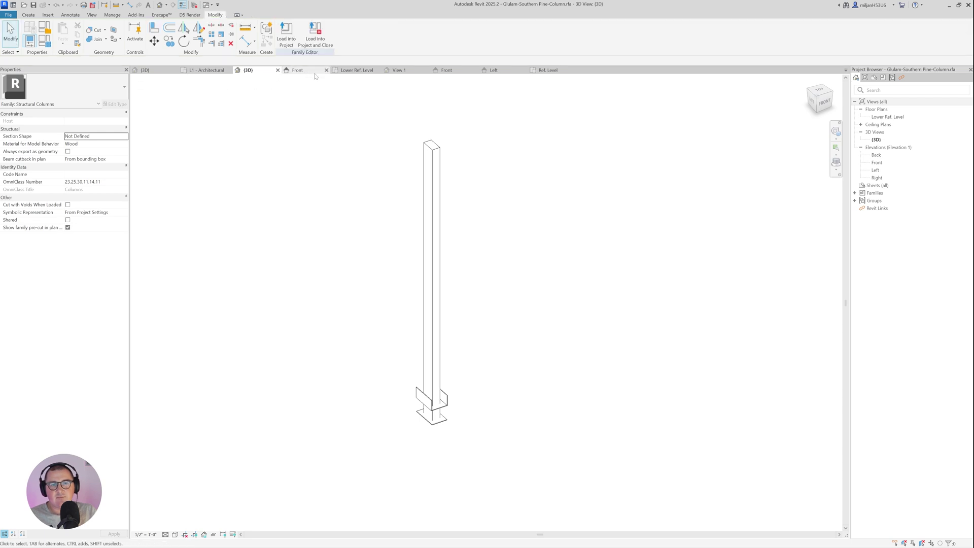
Draw a horizontal reference plane across the bracket in the Front elevation, about 0' - 6 3/4" above the lower reference level
{"action": "left_click", "coordinate": [310, 72]}
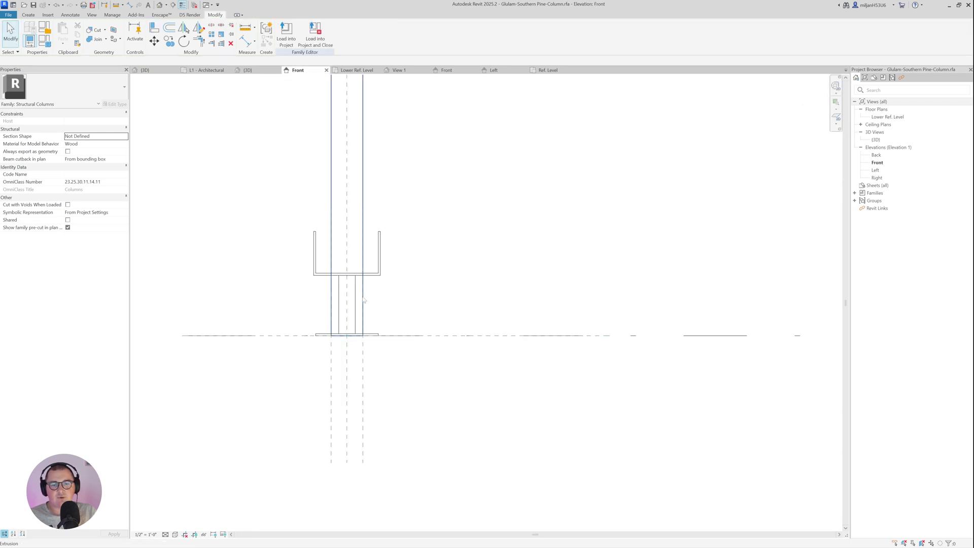
{"action": "middle_click_drag", "start_coordinate": [274, 291], "coordinate": [298, 295]}
{"action": "key", "text": "r"}
{"action": "key", "text": "p"}
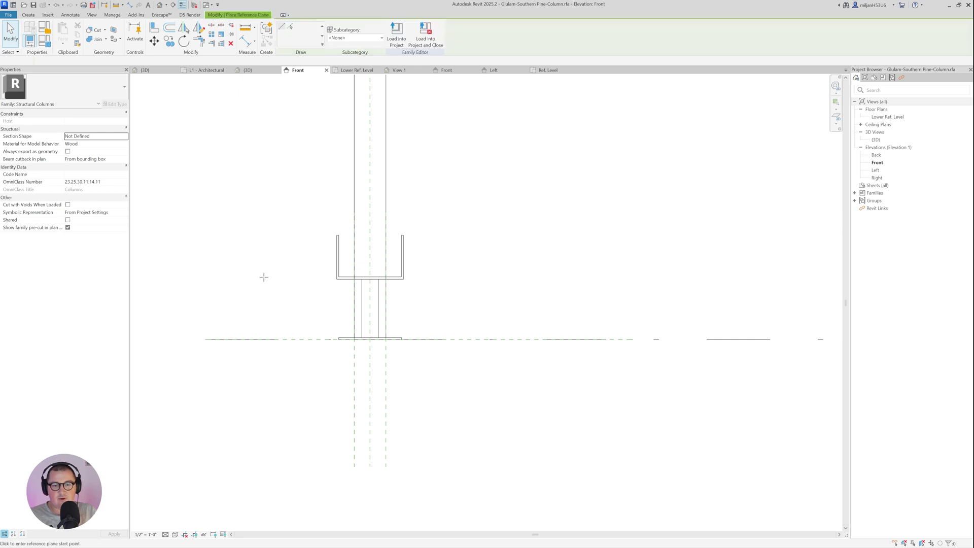
{"action": "left_click", "coordinate": [204, 268]}
{"action": "left_click", "coordinate": [644, 267]}
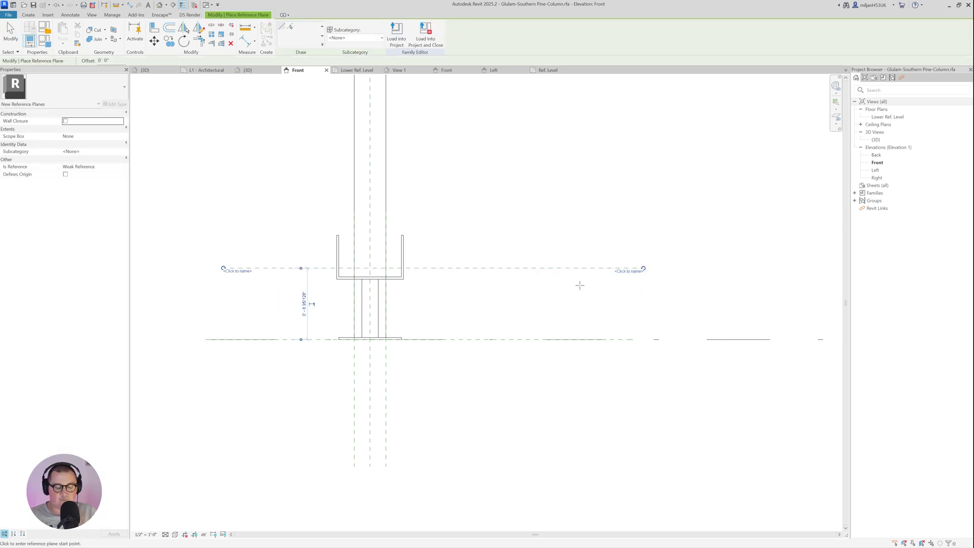
Add an aligned dimension between the lower reference level and the new horizontal reference plane
{"action": "key", "text": "d"}
{"action": "key", "text": "i"}
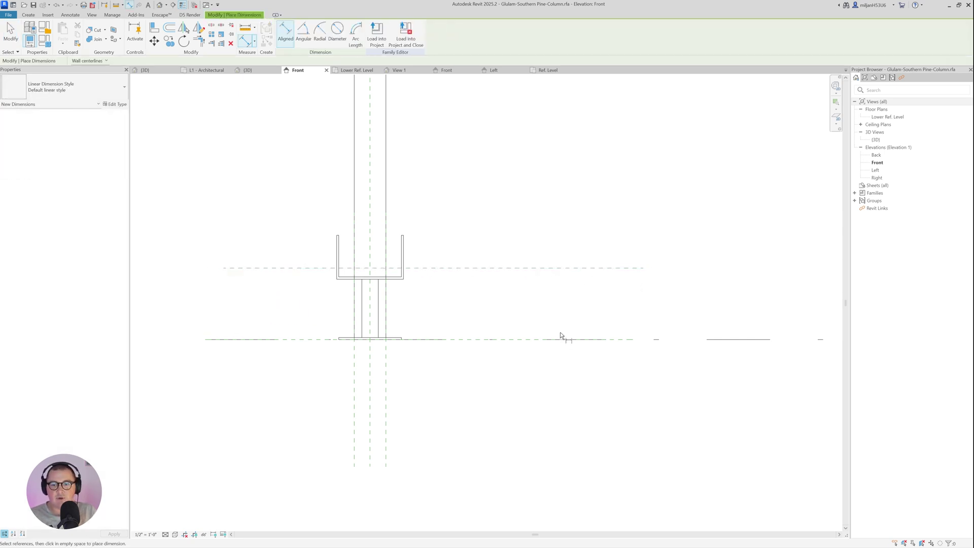
{"action": "left_click", "coordinate": [528, 339]}
{"action": "left_click", "coordinate": [533, 268]}
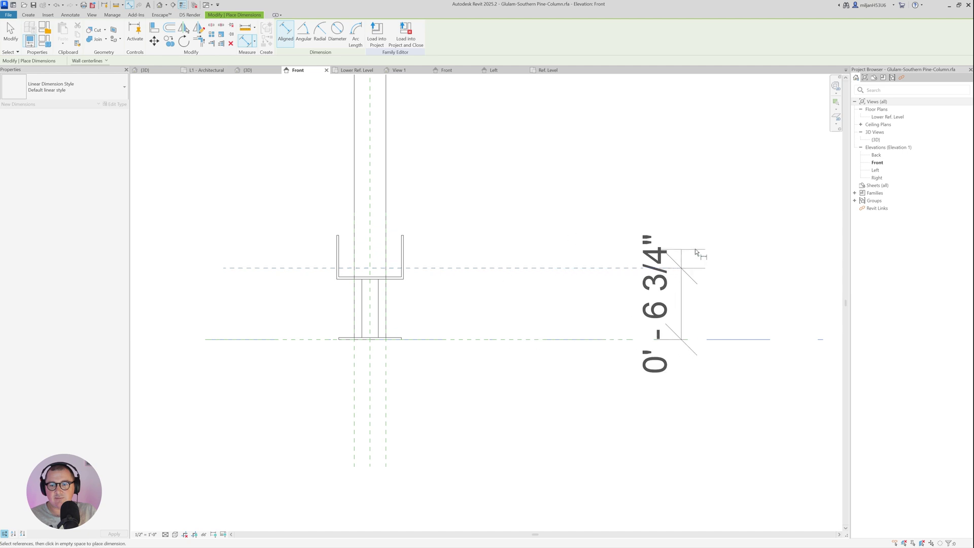
{"action": "left_click", "coordinate": [713, 252]}
{"action": "key", "text": "Escape"}
{"action": "key", "text": "Escape"}
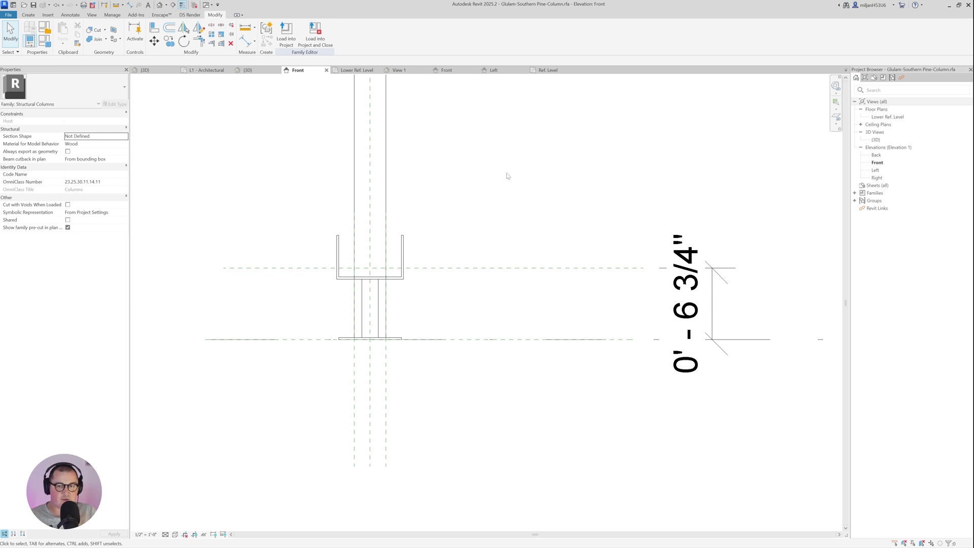
Change the column family's length units to millimeters
{"action": "key", "text": "u"}
{"action": "key", "text": "n"}
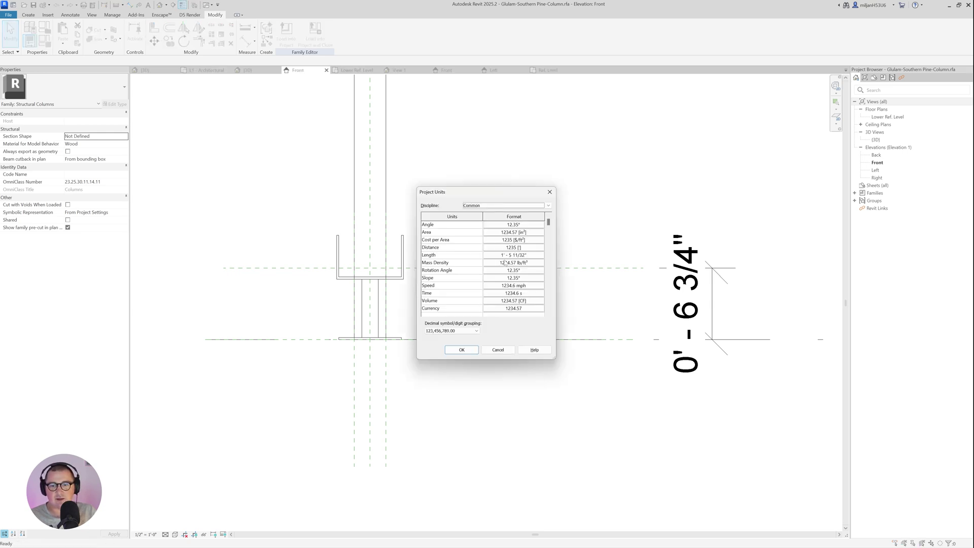
{"action": "left_click", "coordinate": [514, 254]}
{"action": "left_click", "coordinate": [507, 236]}
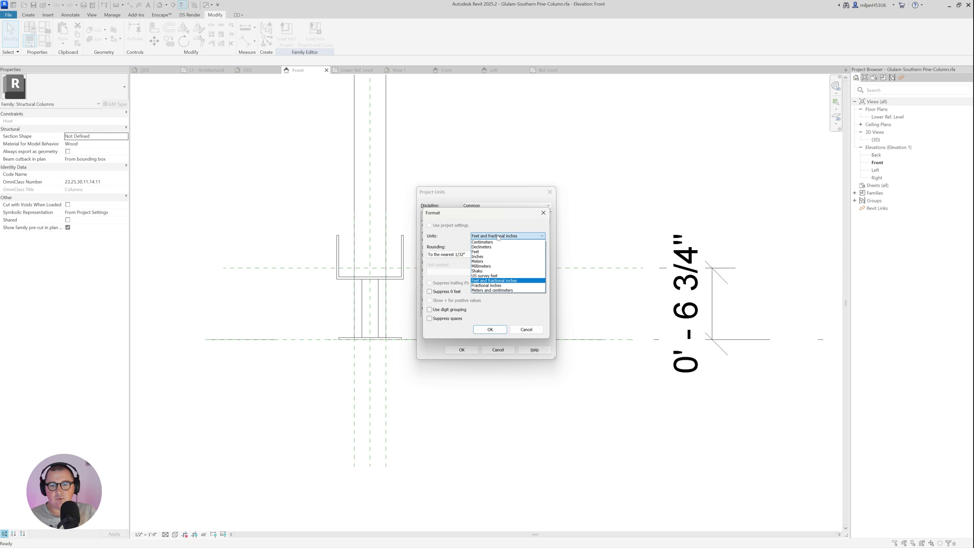
{"action": "left_click", "coordinate": [491, 267]}
{"action": "left_click", "coordinate": [490, 329]}
{"action": "left_click", "coordinate": [466, 352]}
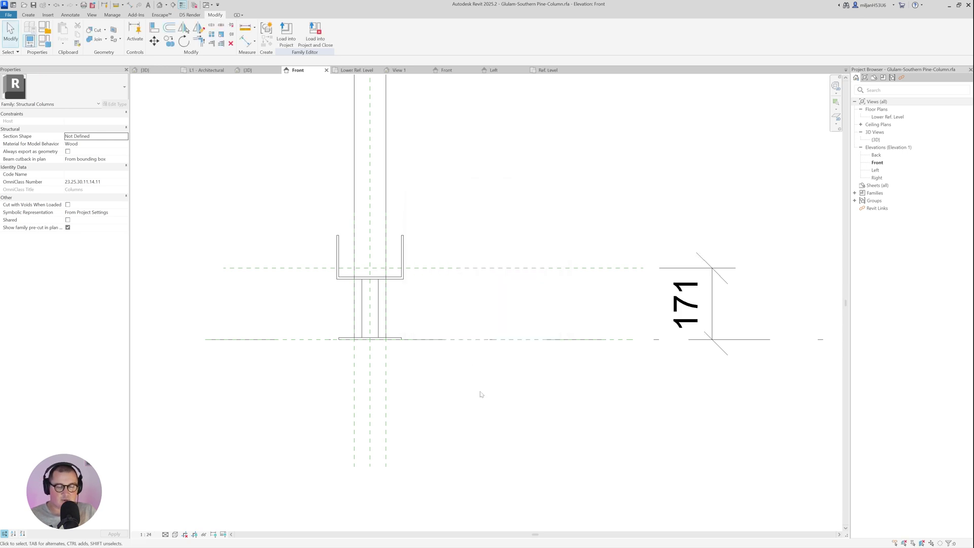
Label the reference plane's height dimension with a new type-based family parameter named "Base Height", grouped under Dimensions
{"action": "left_click", "coordinate": [706, 303]}
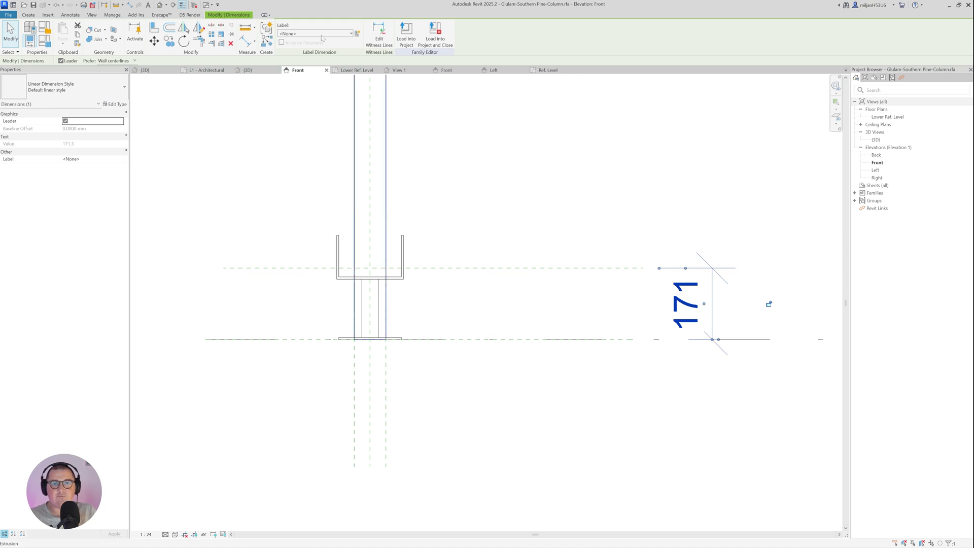
{"action": "left_click", "coordinate": [357, 34]}
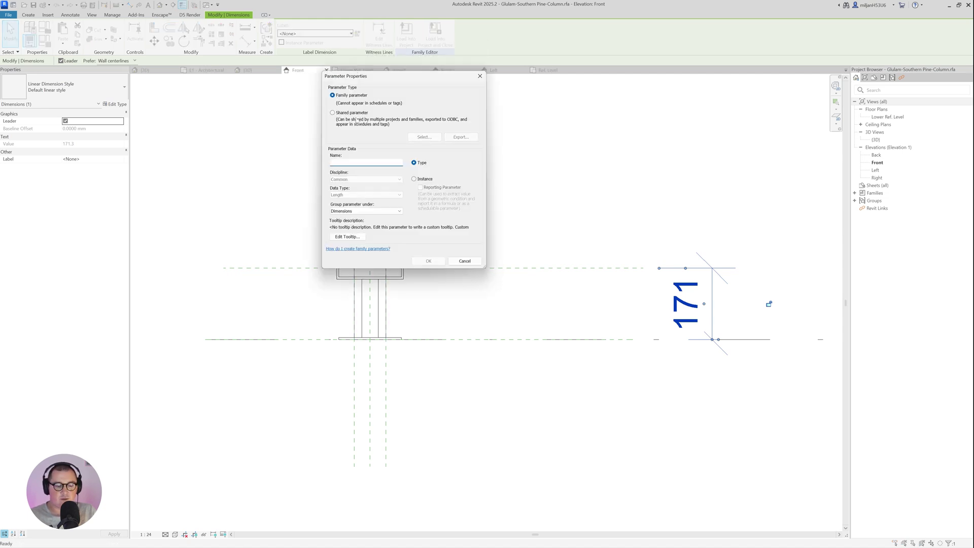
{"action": "type", "text": "Bs"}
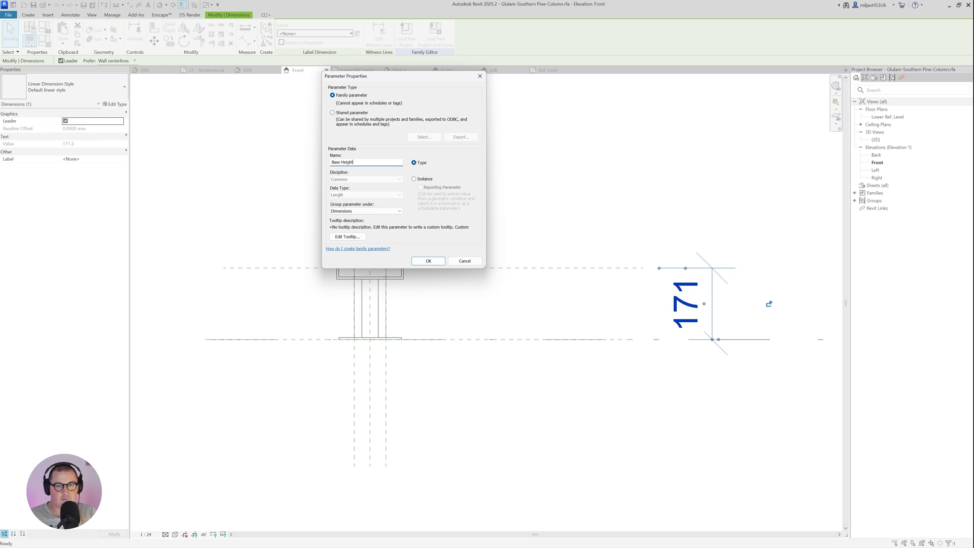
{"action": "key", "text": "Return"}
{"action": "left_click", "coordinate": [475, 215]}
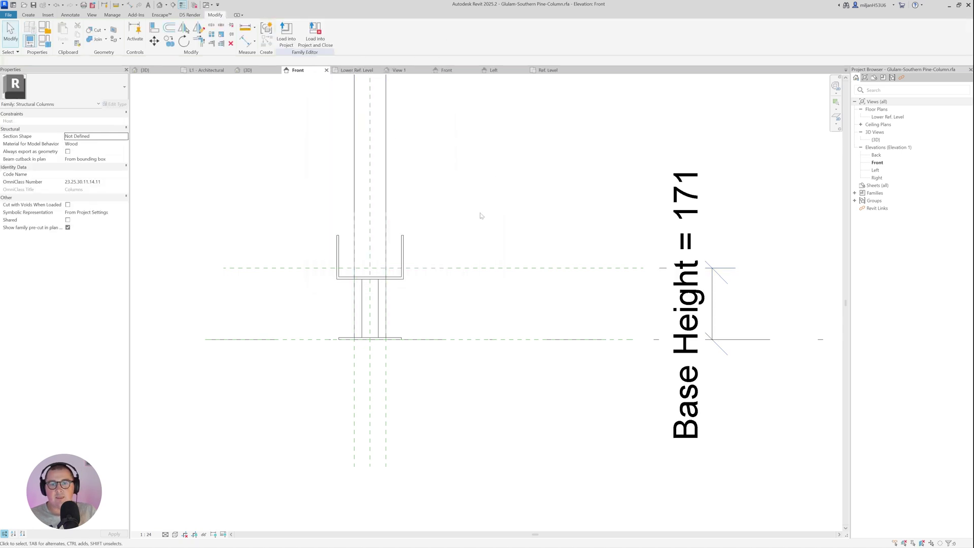
Associate the nested bracket's base type parameter with the column family's Base Height parameter
{"action": "left_click", "coordinate": [403, 256]}
{"action": "middle_click_drag", "start_coordinate": [410, 244], "coordinate": [397, 238]}
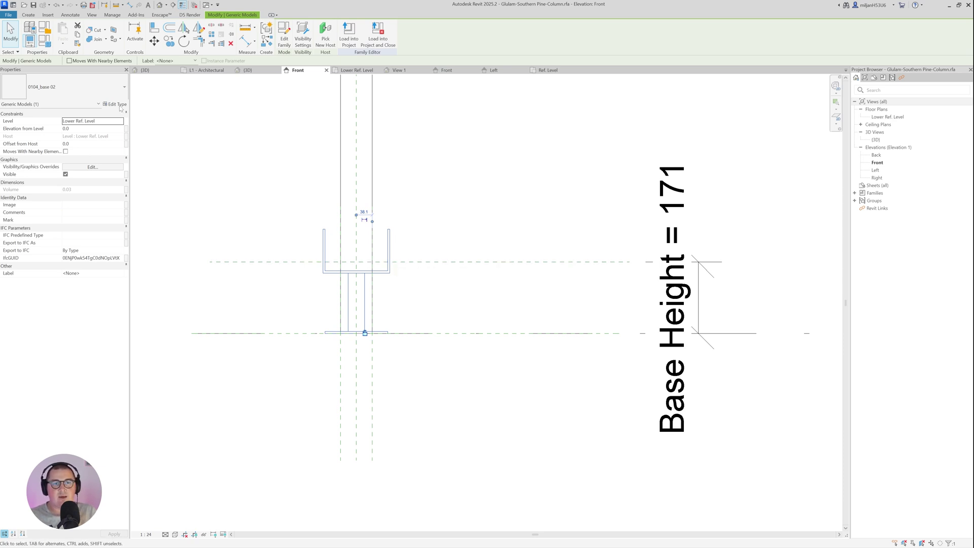
{"action": "middle_click_drag", "start_coordinate": [311, 200], "coordinate": [415, 196]}
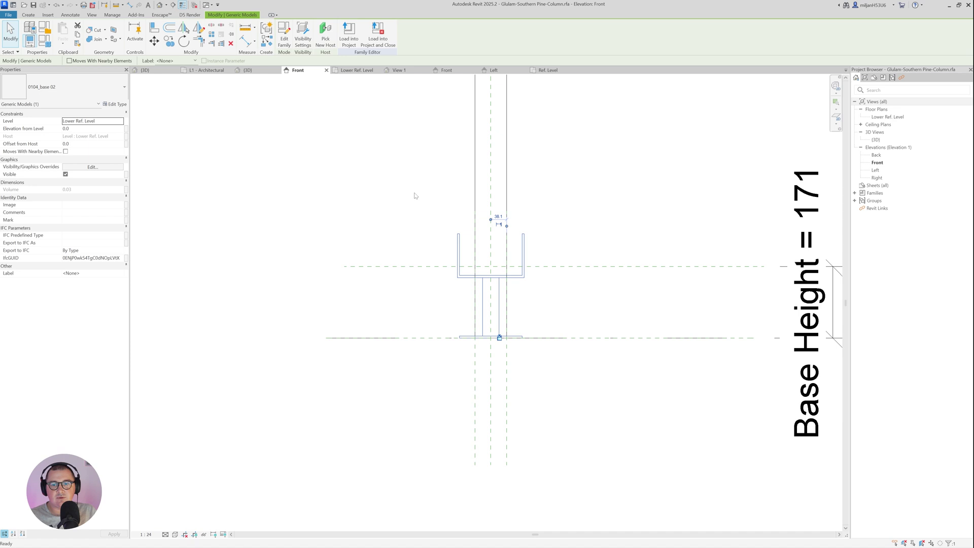
{"action": "left_click", "coordinate": [114, 104]}
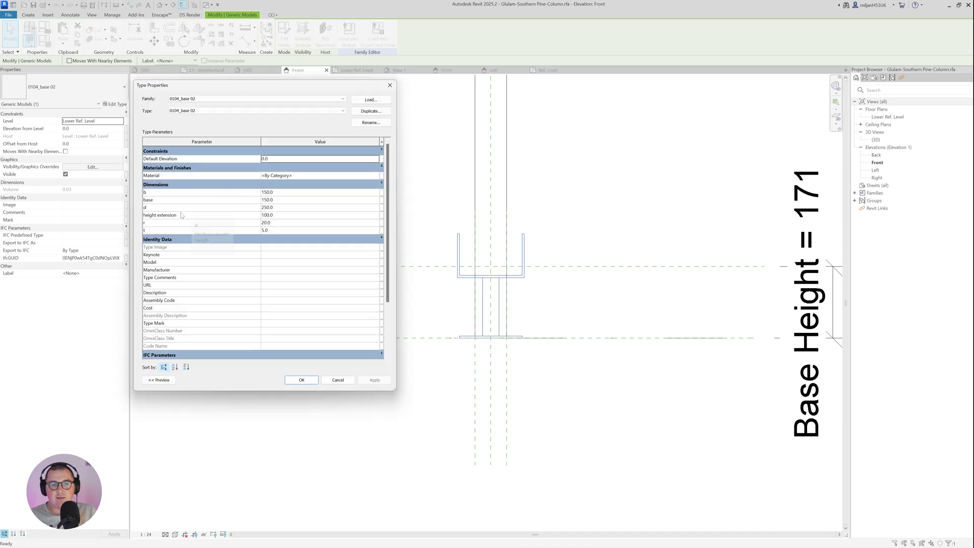
{"action": "left_click", "coordinate": [382, 201]}
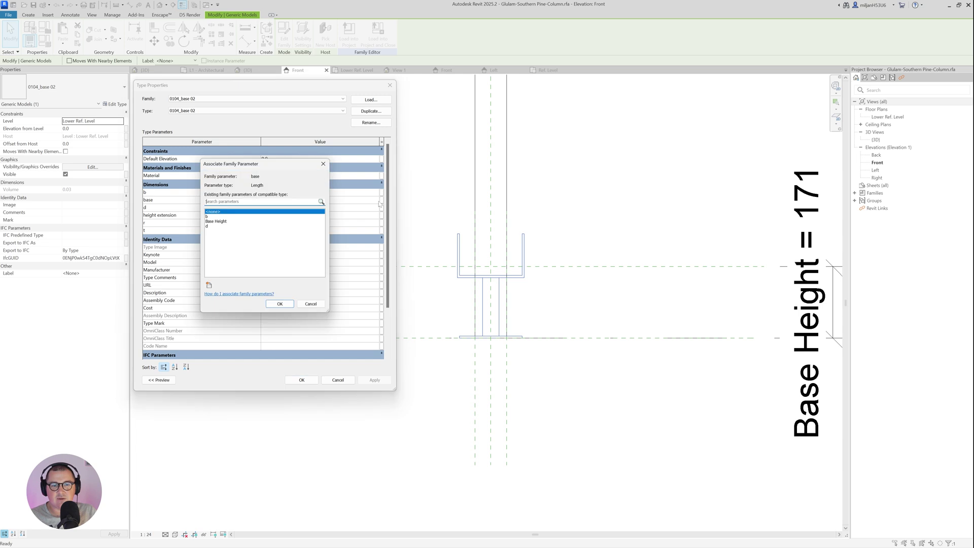
{"action": "left_click", "coordinate": [216, 222]}
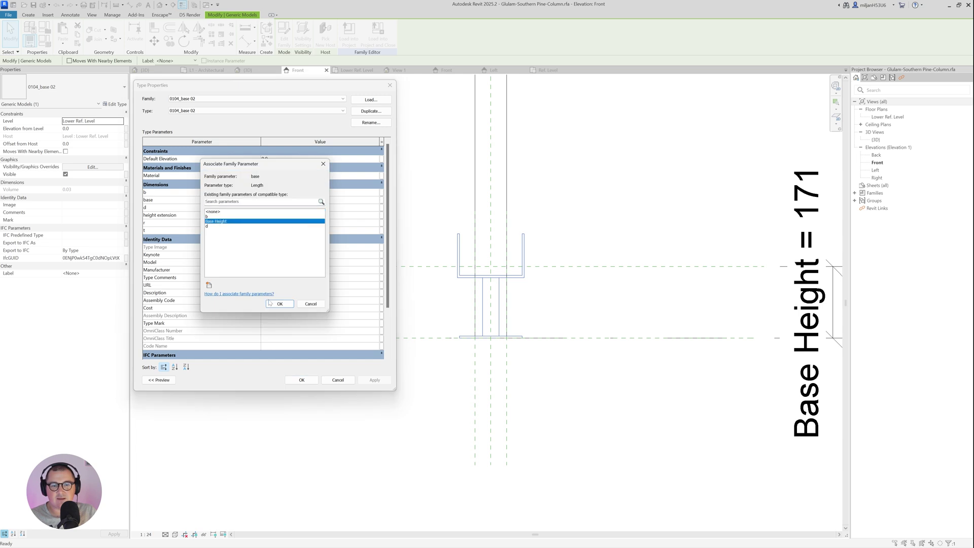
{"action": "left_click", "coordinate": [280, 304]}
{"action": "left_click", "coordinate": [375, 380]}
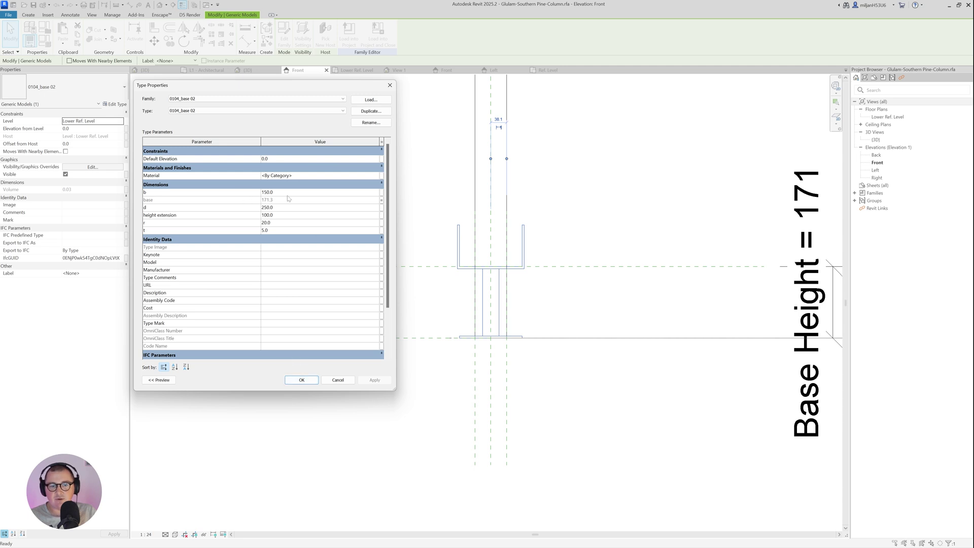
Associate the bracket's b and d type parameters with the column family's matching b and d parameters and apply the changes
{"action": "left_click", "coordinate": [381, 192]}
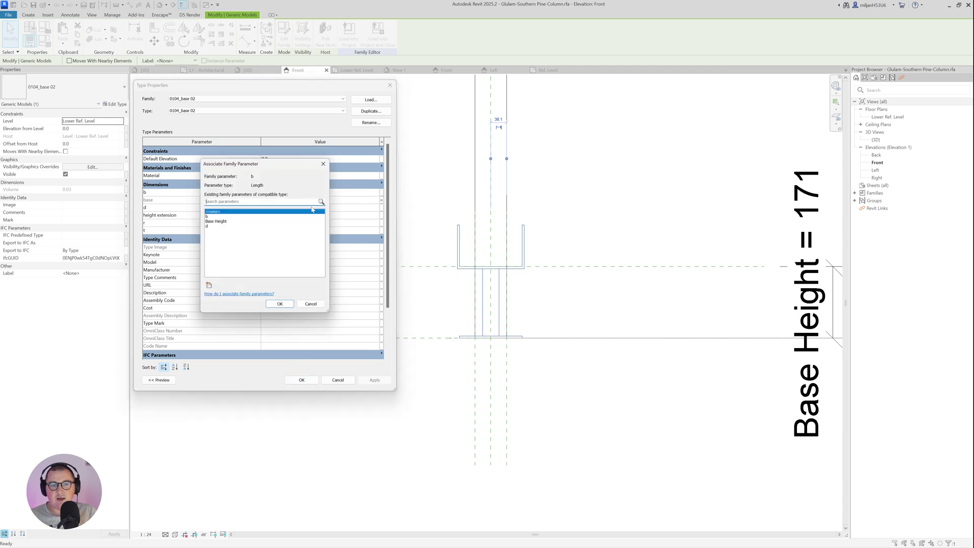
{"action": "left_click", "coordinate": [209, 218]}
{"action": "left_click", "coordinate": [280, 304]}
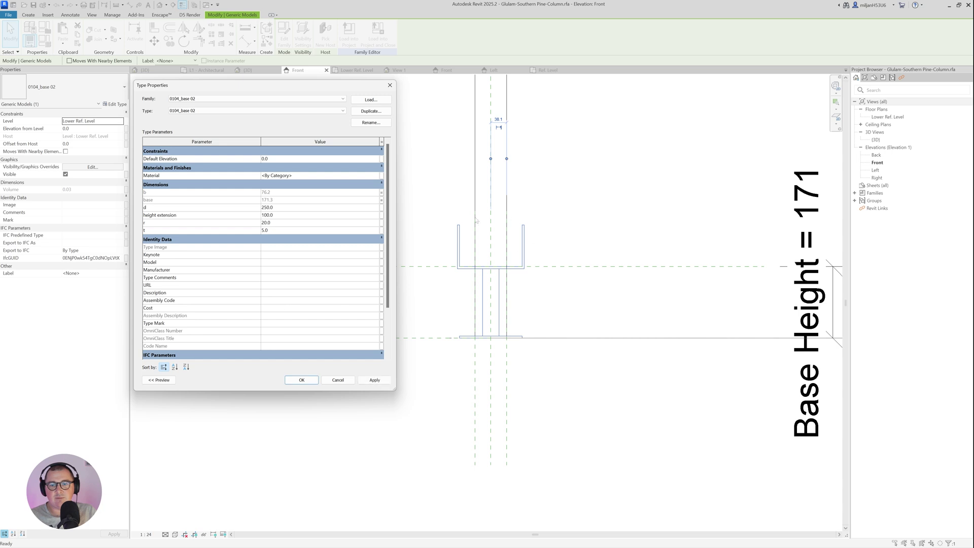
{"action": "left_click", "coordinate": [381, 207]}
{"action": "left_click", "coordinate": [212, 226]}
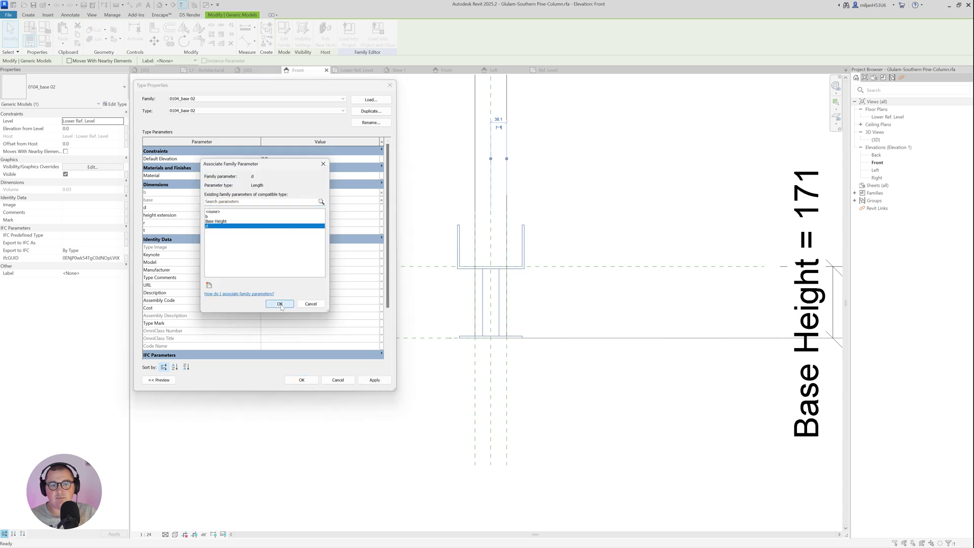
{"action": "left_click", "coordinate": [280, 303]}
{"action": "left_click", "coordinate": [375, 380]}
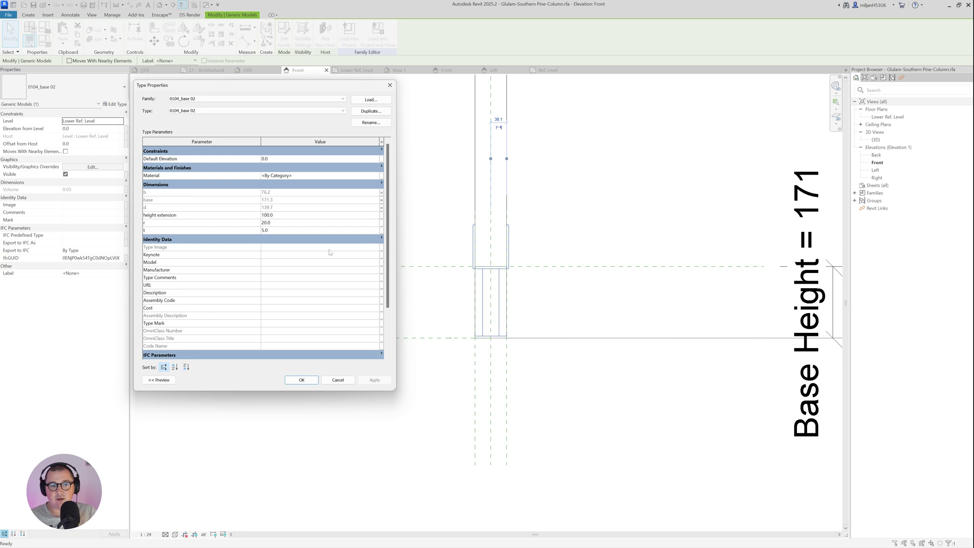
Associate the bracket's height extension parameter with a new type-based family parameter named "Height Extensions", grouped under Dimensions
{"action": "left_click", "coordinate": [381, 217]}
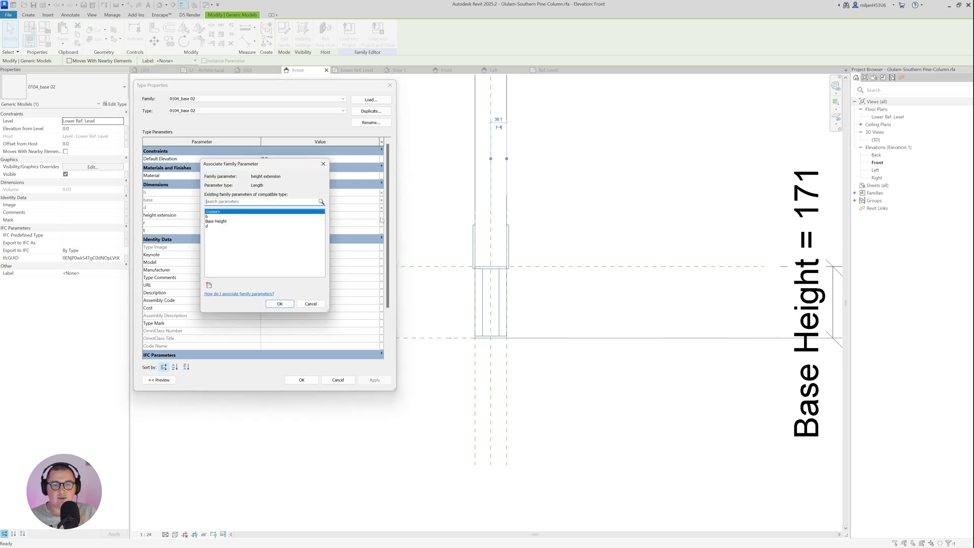
{"action": "left_click", "coordinate": [209, 285]}
{"action": "type", "text": "Height Extensions"}
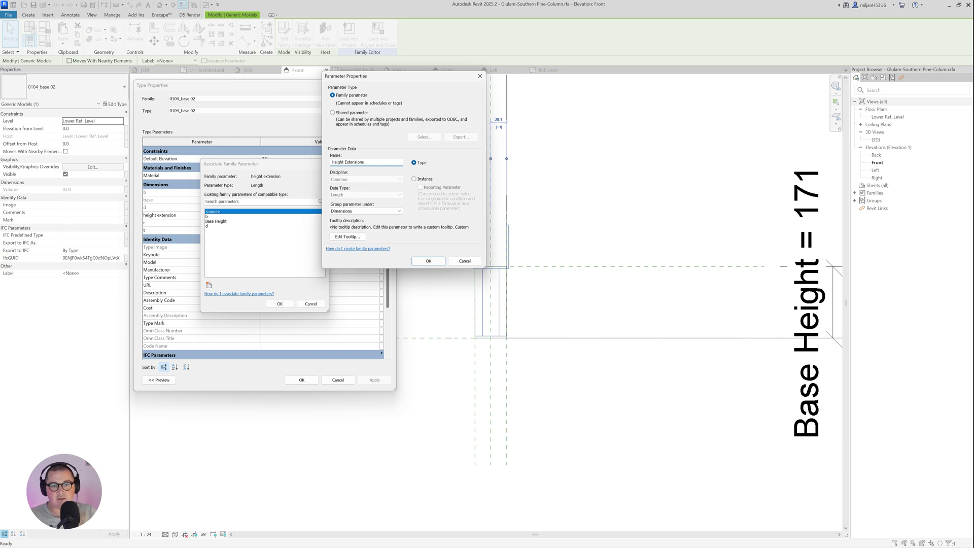
{"action": "key", "text": "Return"}
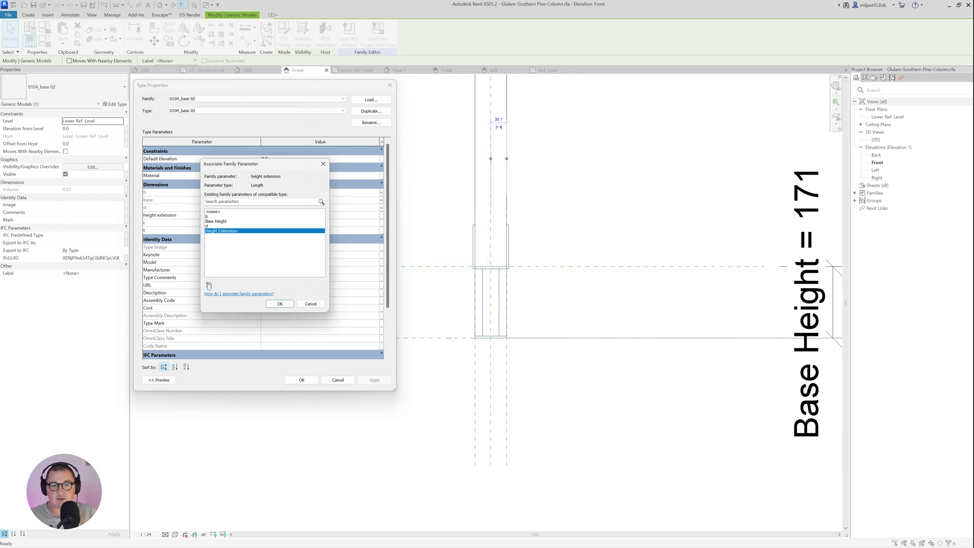
{"action": "left_click", "coordinate": [284, 304]}
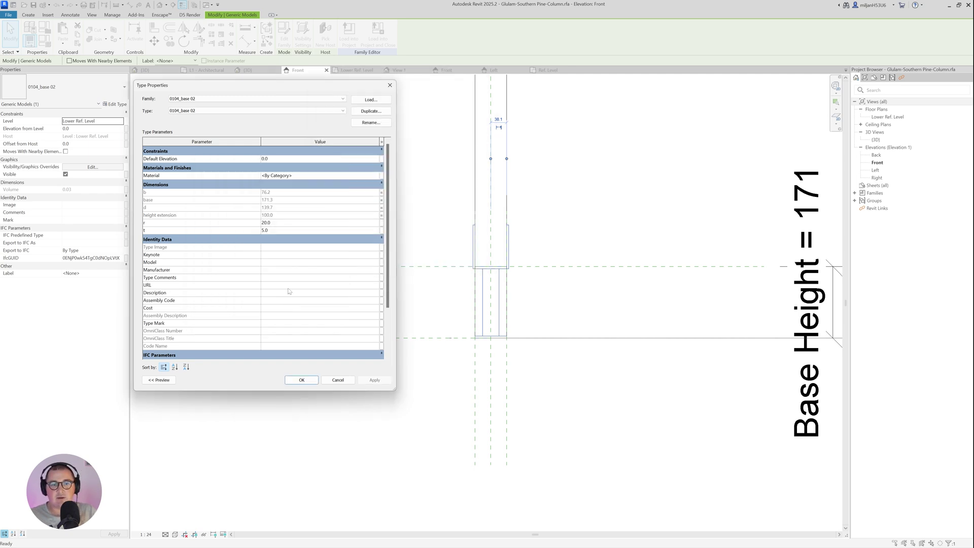
Associate the bracket's r parameter with a new type-based family parameter named "Base Radius", grouped under Dimensions
{"action": "left_click", "coordinate": [381, 223]}
{"action": "left_click", "coordinate": [208, 286]}
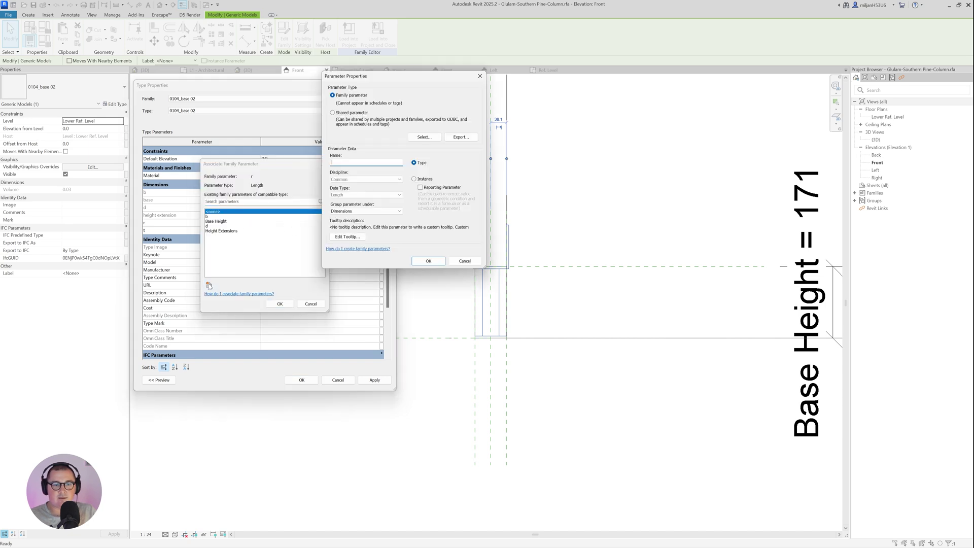
{"action": "type", "text": "Base Radius"}
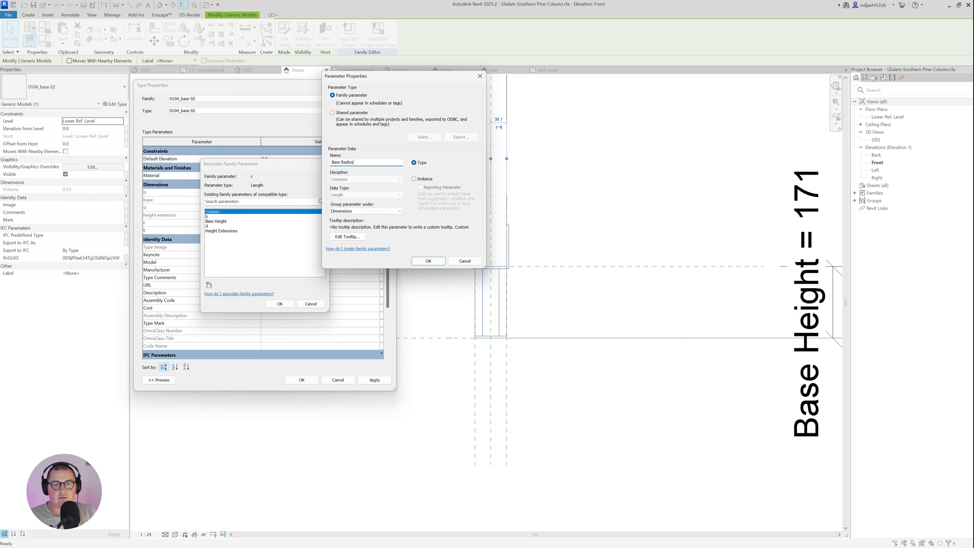
{"action": "key", "text": "Return"}
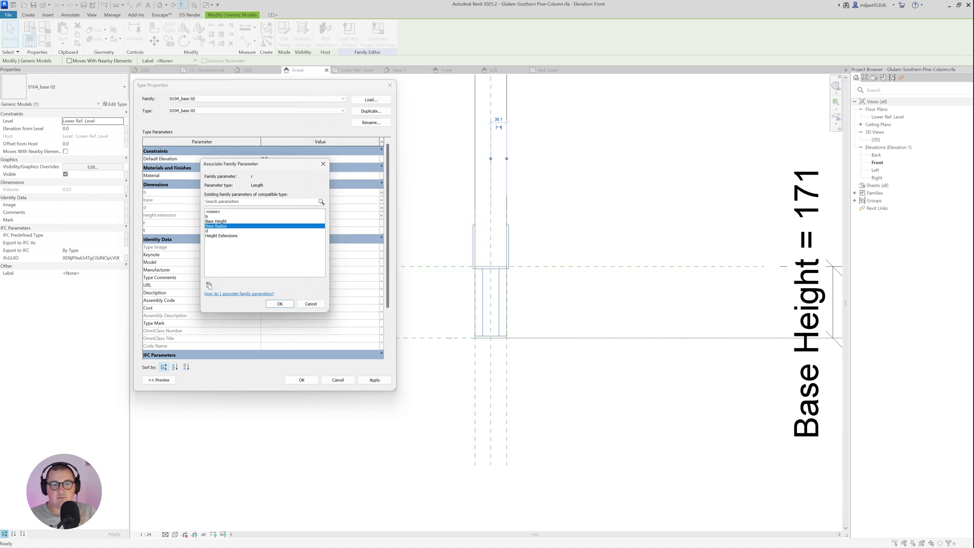
{"action": "left_click", "coordinate": [270, 305]}
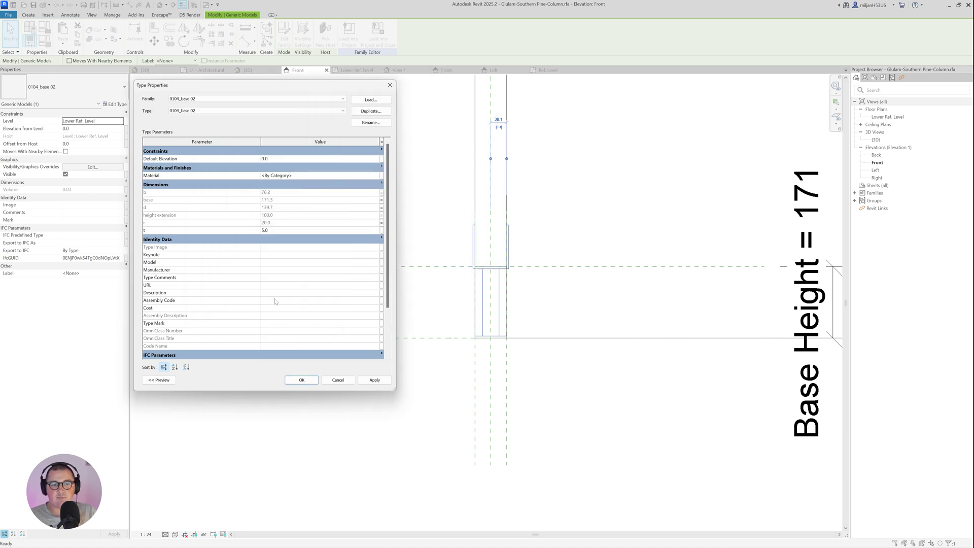
Associate the bracket's t parameter with a new type-based family parameter named "Base Thickness" under Dimensions, and accept the type properties
{"action": "left_click", "coordinate": [382, 232]}
{"action": "left_click", "coordinate": [209, 285]}
{"action": "type", "text": "Base Thickness"}
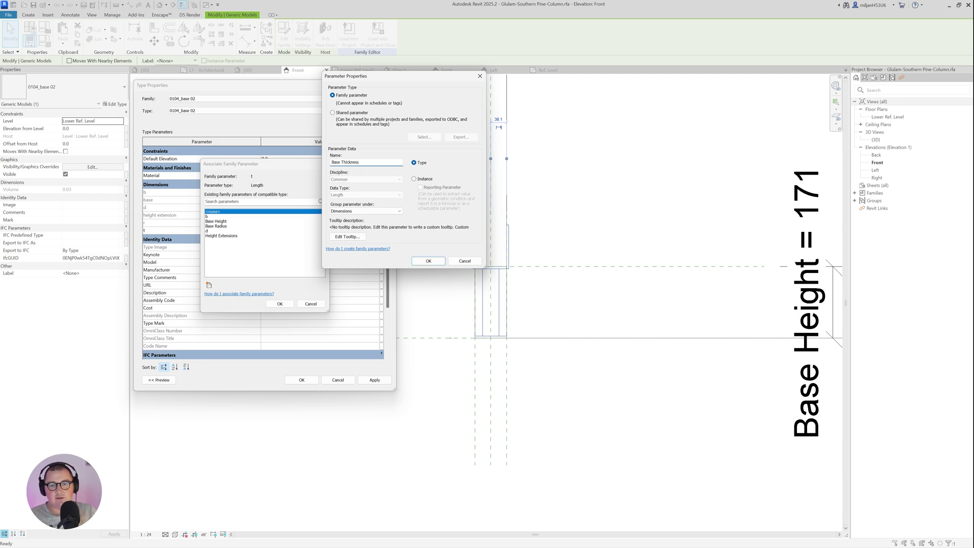
{"action": "key", "text": "Return"}
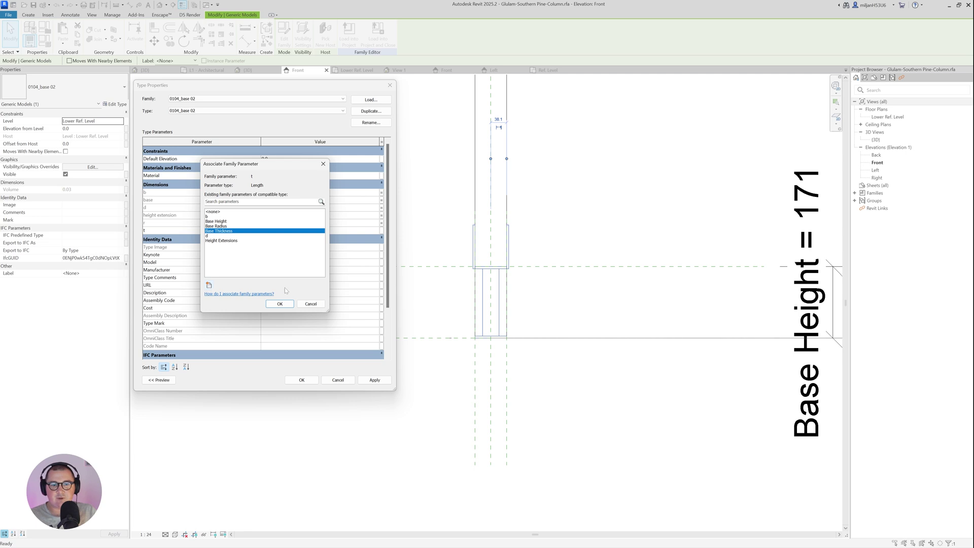
{"action": "left_click", "coordinate": [279, 303]}
{"action": "left_click", "coordinate": [301, 379]}
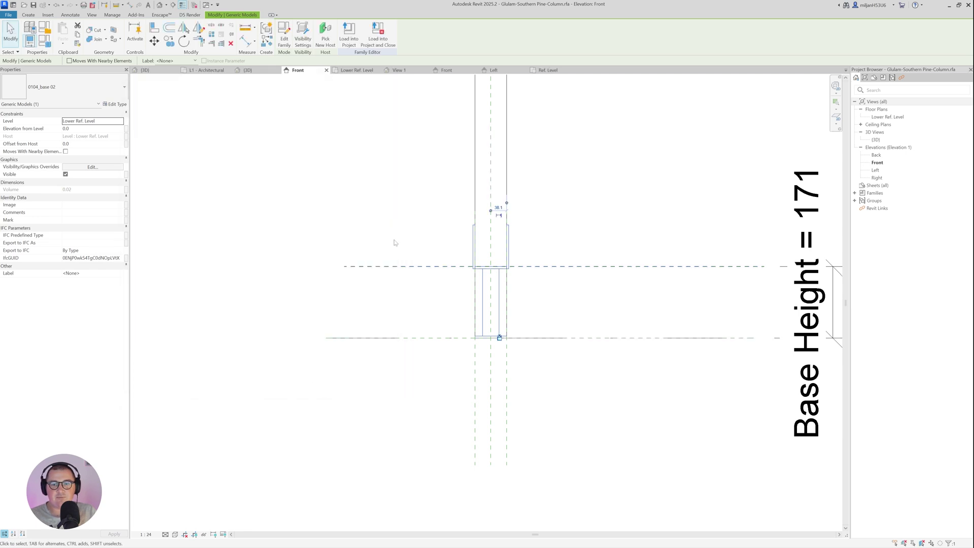
In the 3D view, associate the bracket's Material with a new type-based family parameter named "Base Material", grouped under Materials and Finishes
{"action": "left_click", "coordinate": [248, 70]}
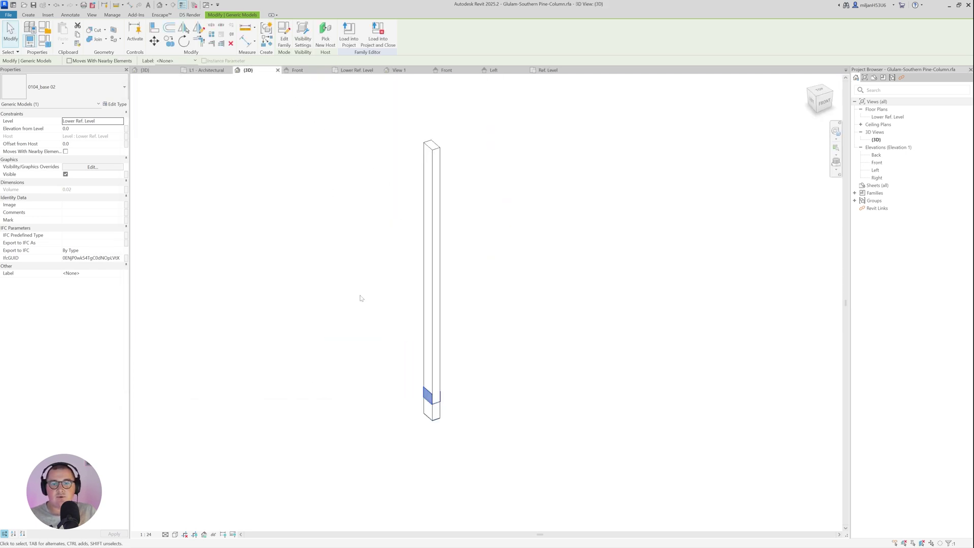
{"action": "left_click", "coordinate": [378, 426]}
{"action": "scroll", "coordinate": [413, 421], "scroll_direction": "up", "scroll_amount": 3}
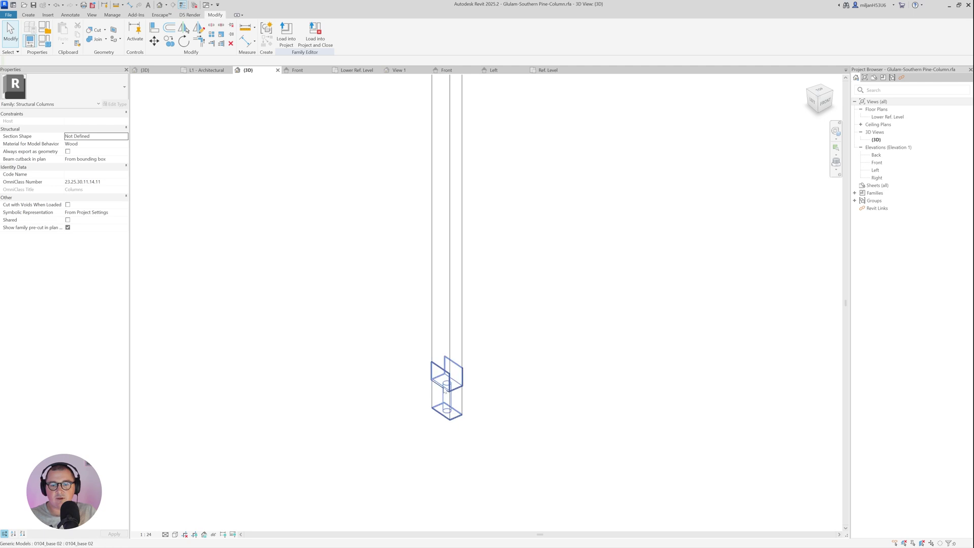
{"action": "left_click", "coordinate": [445, 390]}
{"action": "scroll", "coordinate": [445, 390], "scroll_direction": "up", "scroll_amount": 3}
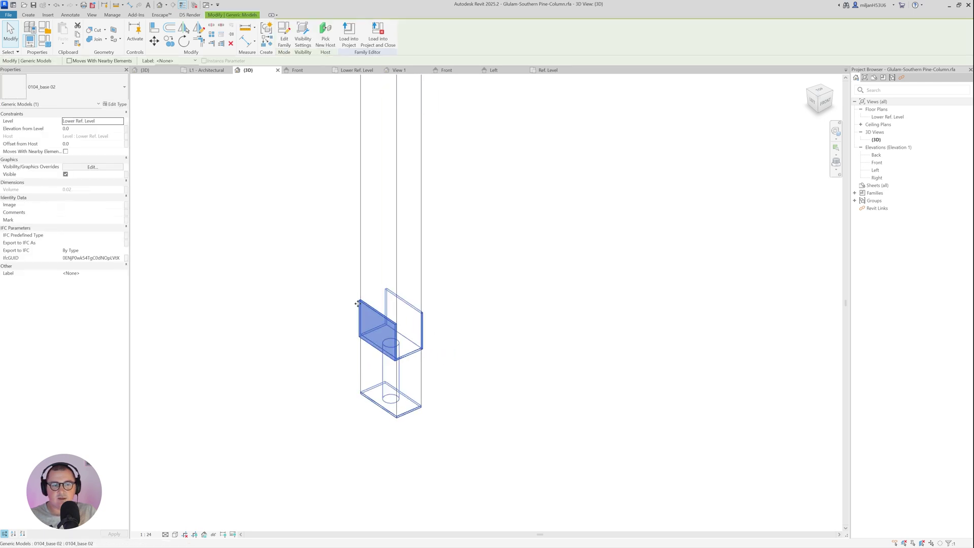
{"action": "left_click", "coordinate": [117, 104]}
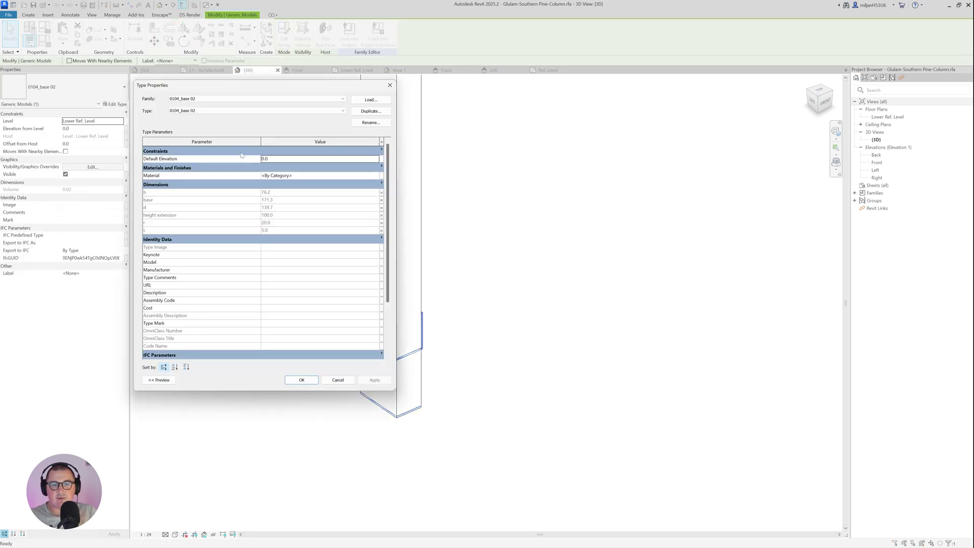
{"action": "left_click", "coordinate": [381, 176]}
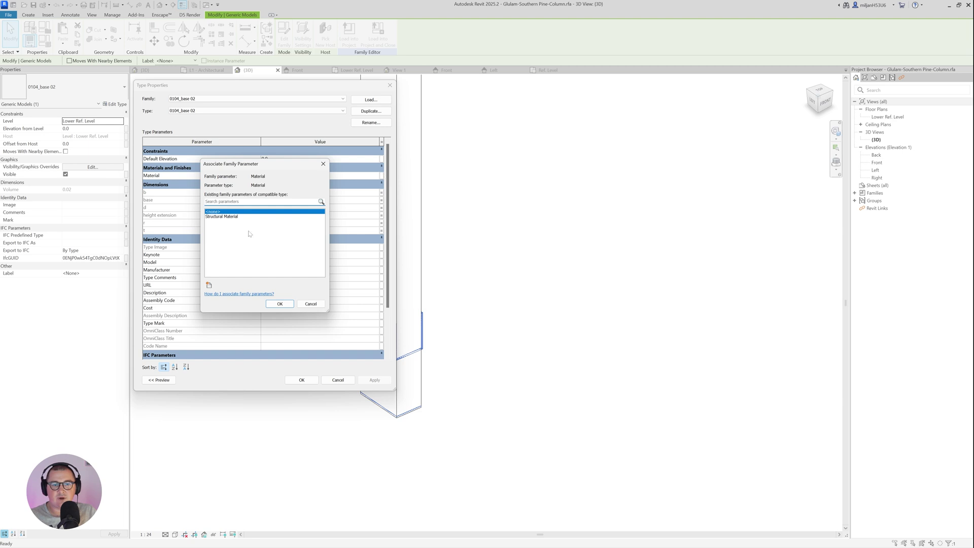
{"action": "left_click", "coordinate": [209, 286]}
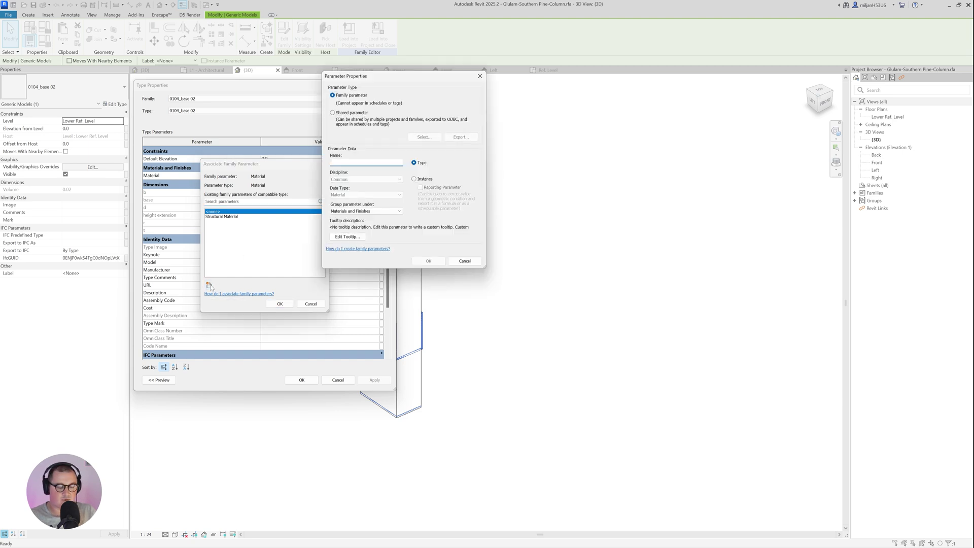
{"action": "type", "text": "Base Material"}
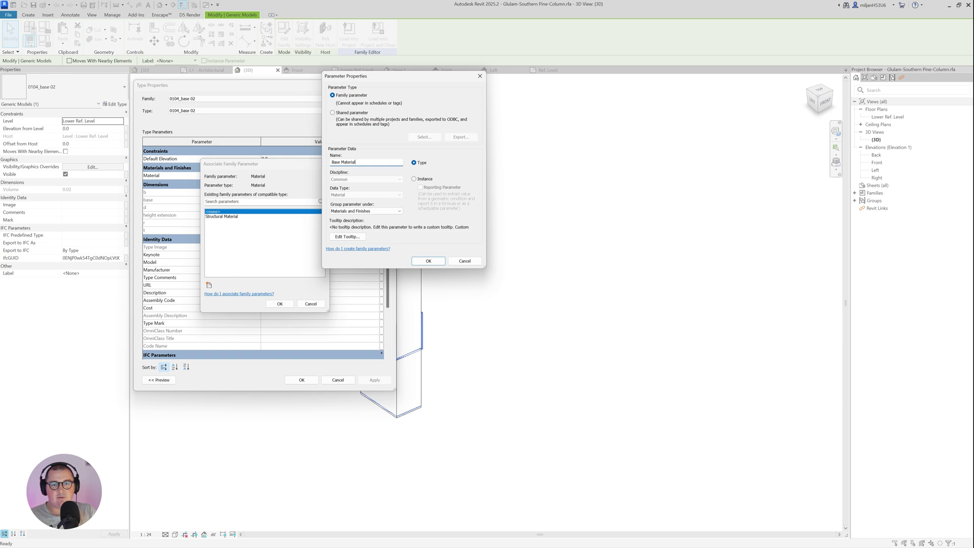
{"action": "key", "text": "Return"}
{"action": "left_click", "coordinate": [280, 303]}
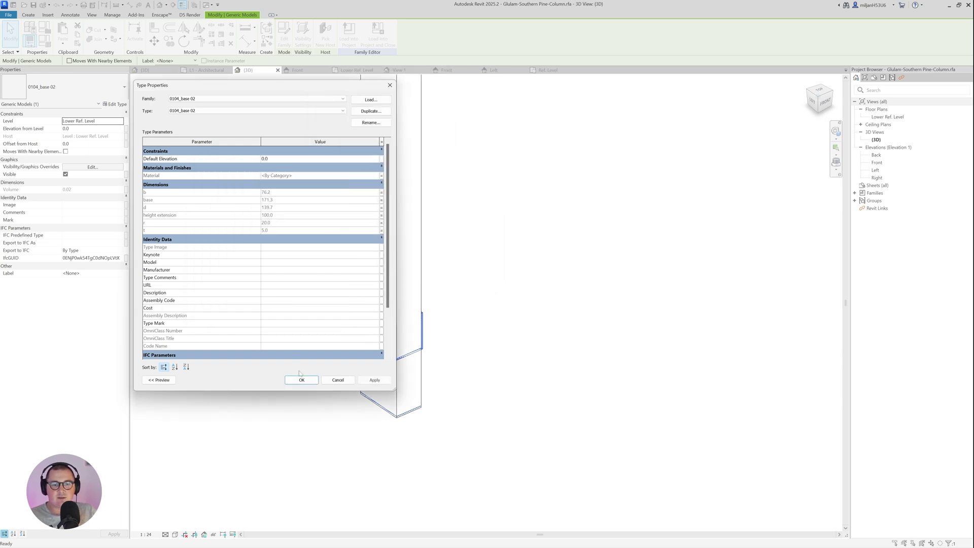
{"action": "left_click", "coordinate": [303, 380]}
{"action": "left_click", "coordinate": [272, 403]}
In the Front elevation, pull the column extrusion's bottom up to about 400 mm above the lower reference level, removing its constraints
{"action": "left_click", "coordinate": [398, 389]}
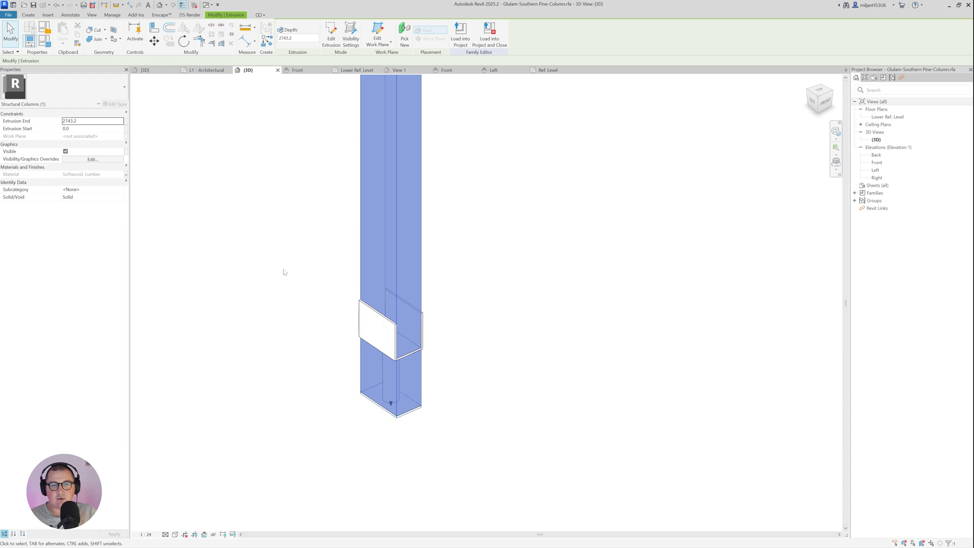
{"action": "left_click", "coordinate": [276, 225]}
{"action": "left_click", "coordinate": [309, 70]}
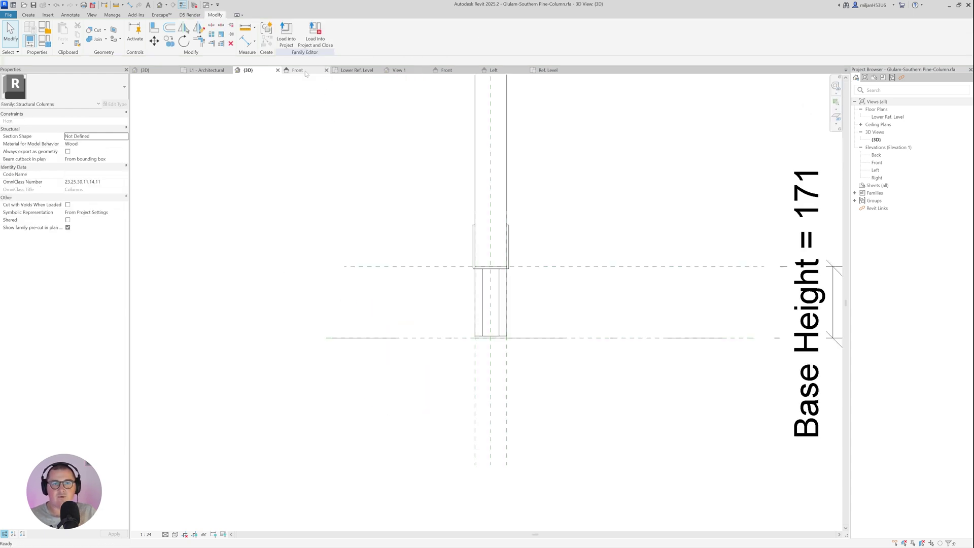
{"action": "middle_click_drag", "start_coordinate": [441, 226], "coordinate": [303, 252]}
{"action": "left_click", "coordinate": [335, 213]}
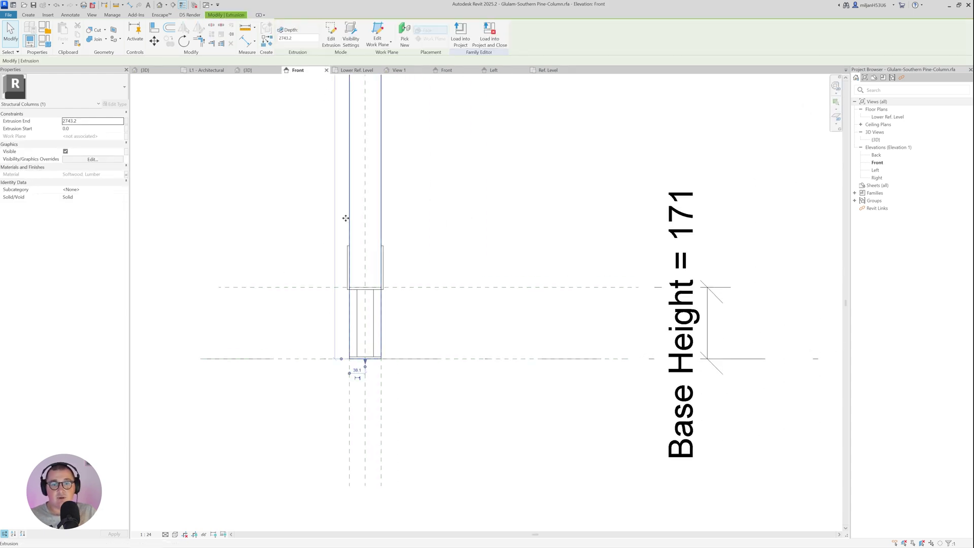
{"action": "left_click_drag", "start_coordinate": [365, 361], "coordinate": [458, 192]}
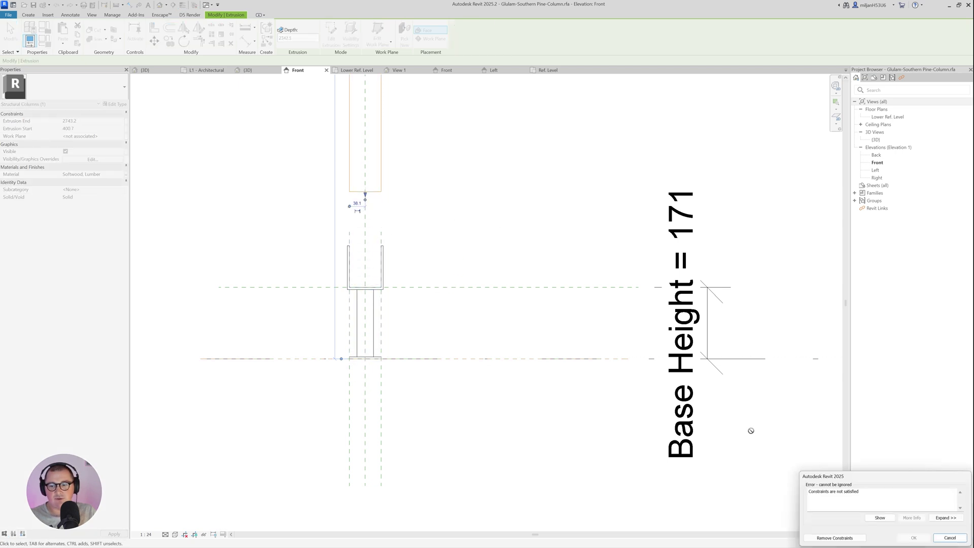
{"action": "left_click", "coordinate": [832, 537]}
{"action": "left_click", "coordinate": [492, 327]}
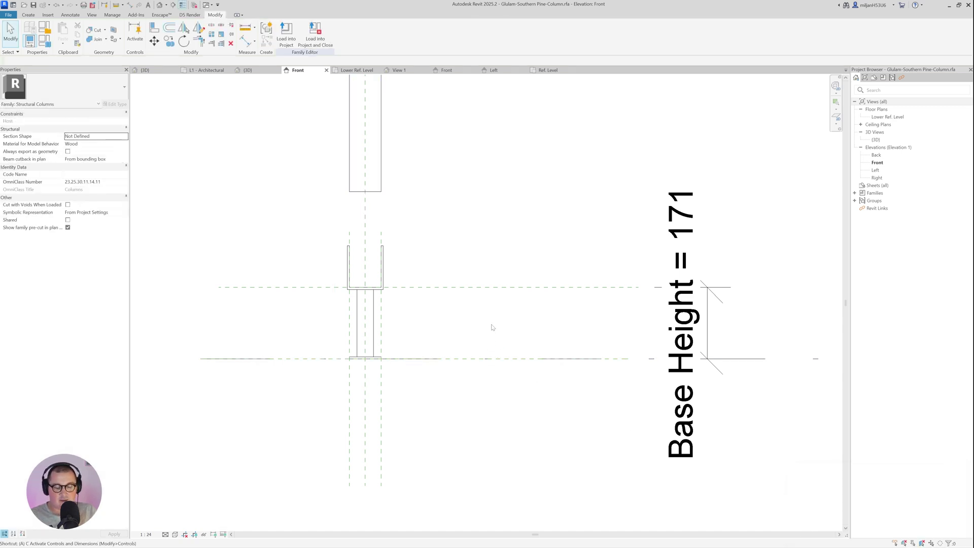
Align the column extrusion's bottom edge to the Base Height reference plane
{"action": "key", "text": "a"}
{"action": "key", "text": "l"}
{"action": "left_click", "coordinate": [373, 199]}
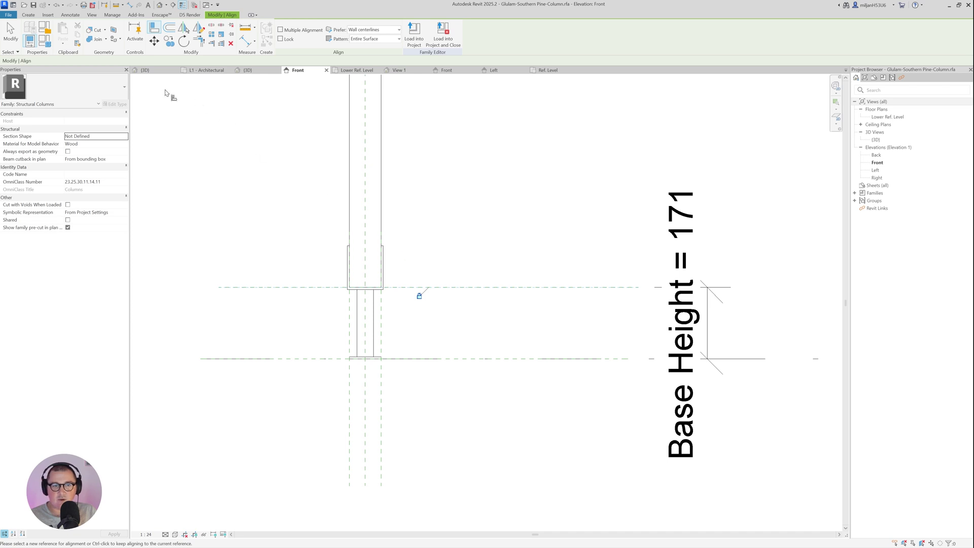
In the 3D view, set the family type's Base Height to 150 and Base Radius to 15, applying each value
{"action": "key", "text": "Escape"}
{"action": "key", "text": "Escape"}
{"action": "left_click", "coordinate": [248, 70]}
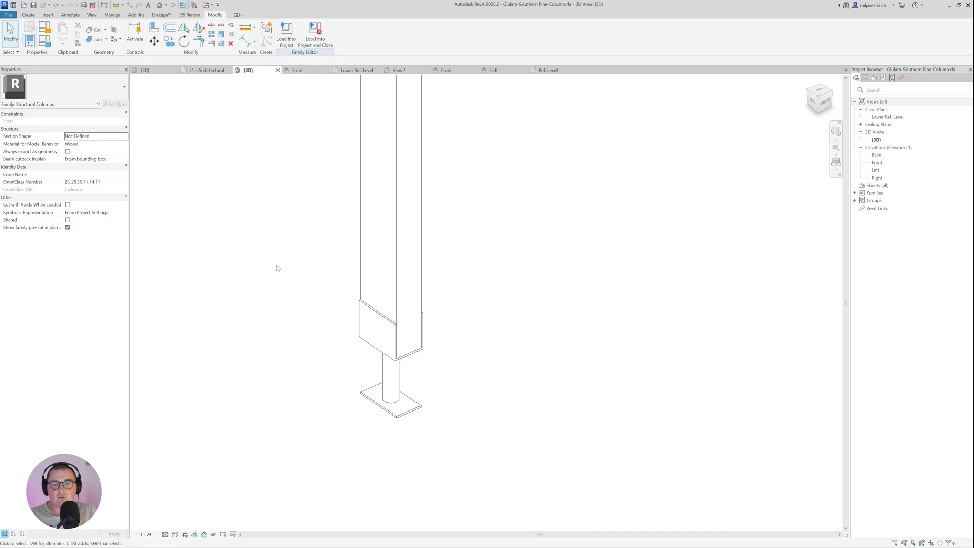
{"action": "middle_click_drag", "start_coordinate": [286, 353], "coordinate": [502, 339]}
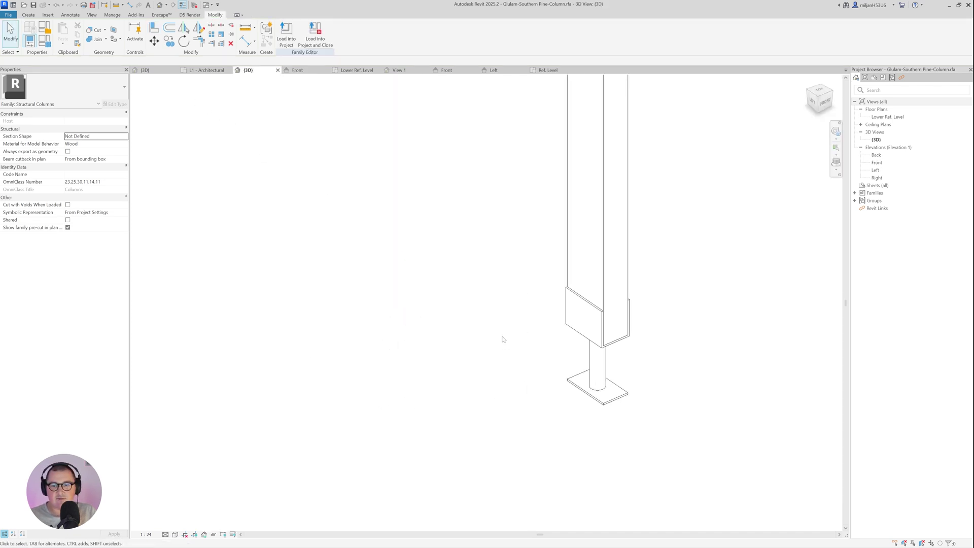
{"action": "left_click", "coordinate": [46, 45]}
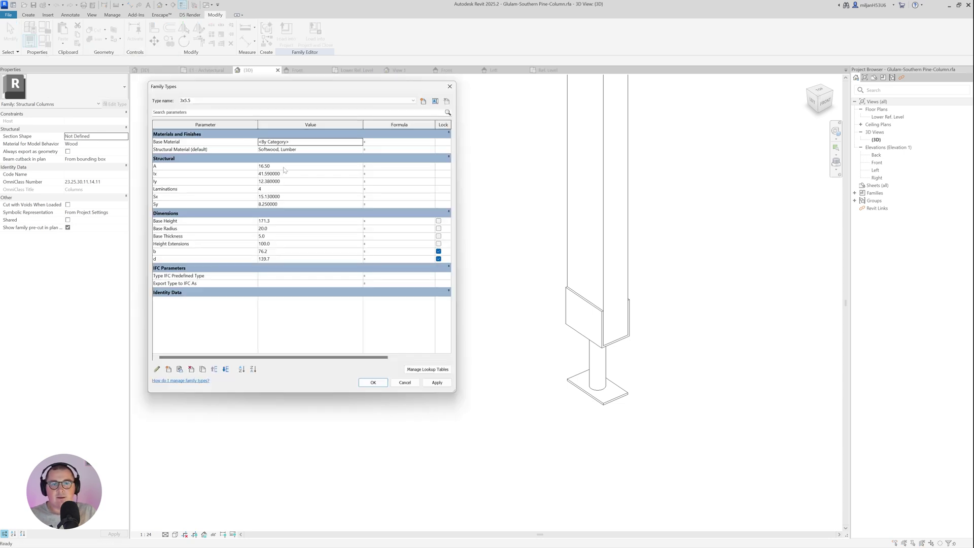
{"action": "left_click", "coordinate": [283, 221]}
{"action": "type", "text": "150"}
{"action": "left_click", "coordinate": [440, 384]}
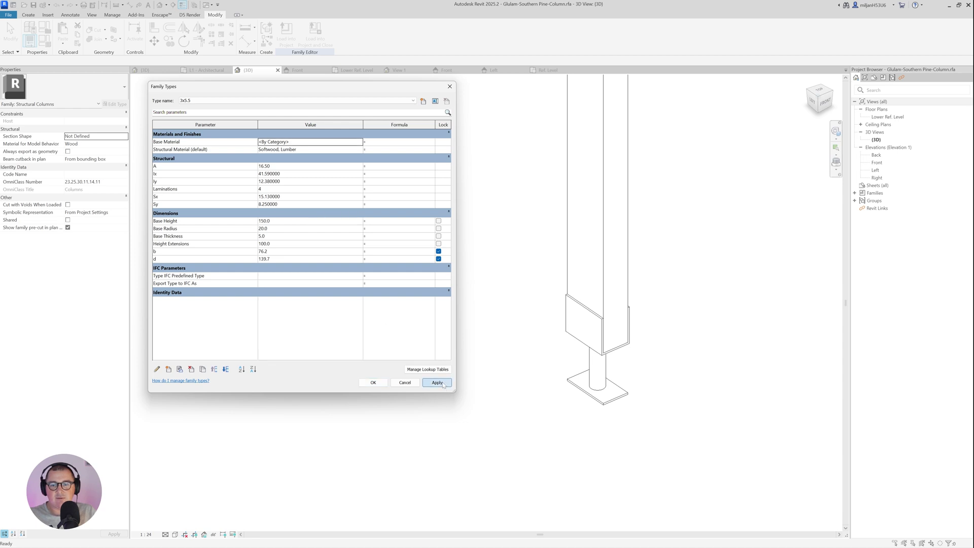
{"action": "left_click", "coordinate": [272, 228]}
{"action": "type", "text": "15"}
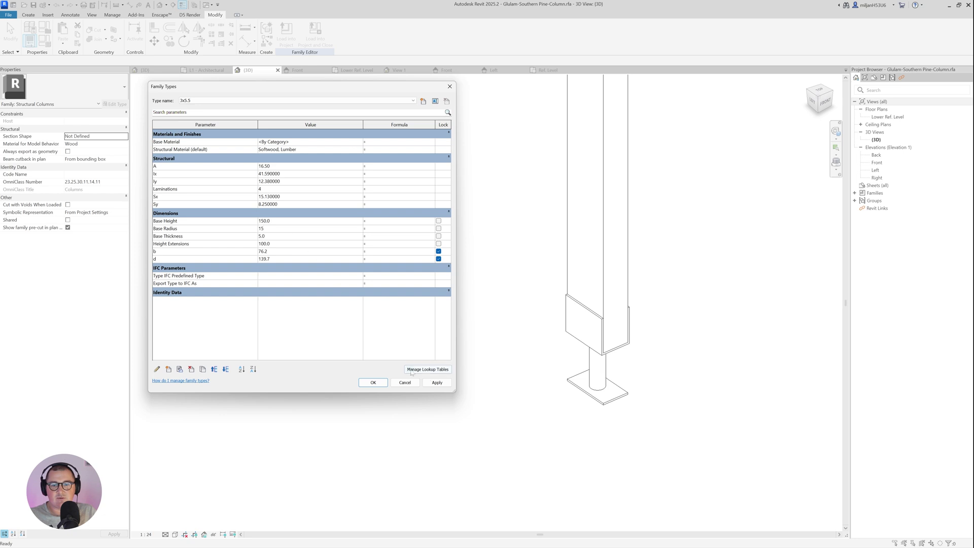
{"action": "left_click", "coordinate": [437, 383]}
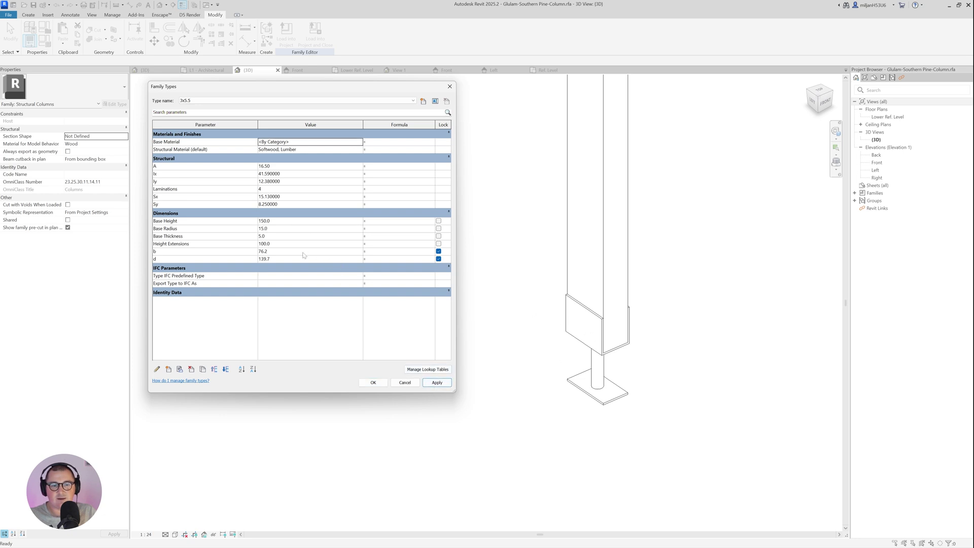
Test the Base Thickness parameter at 10 and return it to 5
{"action": "left_click", "coordinate": [275, 236]}
{"action": "type", "text": "10"}
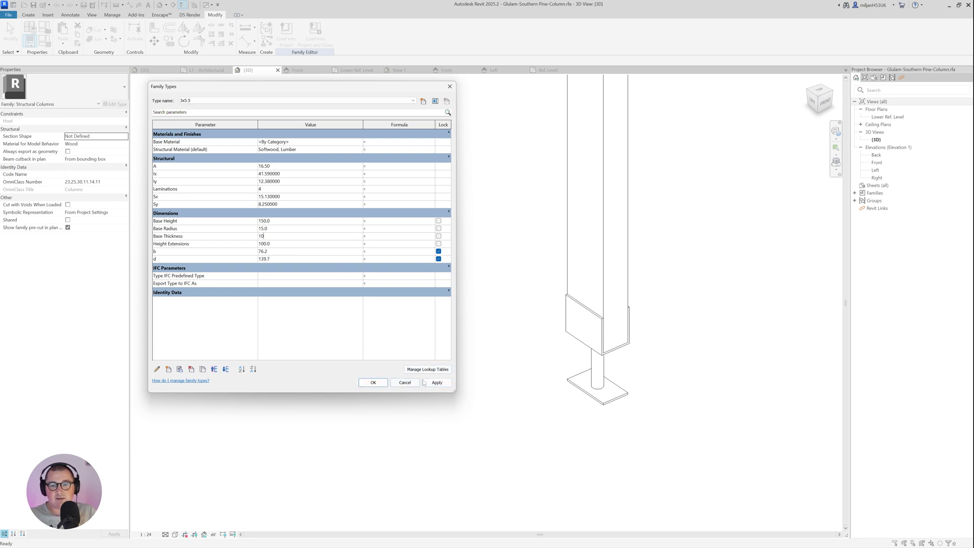
{"action": "left_click", "coordinate": [436, 383]}
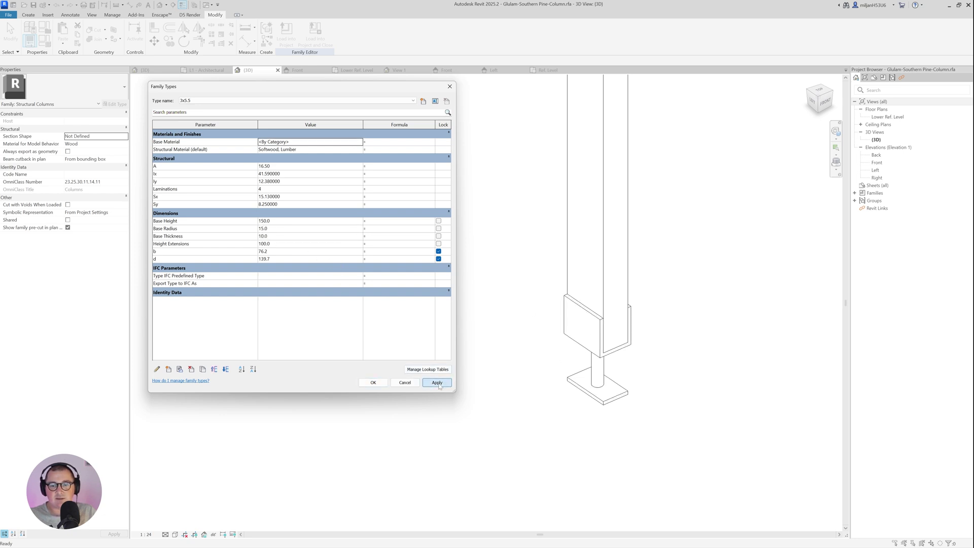
{"action": "left_click", "coordinate": [275, 236]}
{"action": "type", "text": "5"}
Test the Height Extensions parameter at 150 and 100, applying each value to the model
{"action": "key", "text": "Tab"}
{"action": "type", "text": "15"}
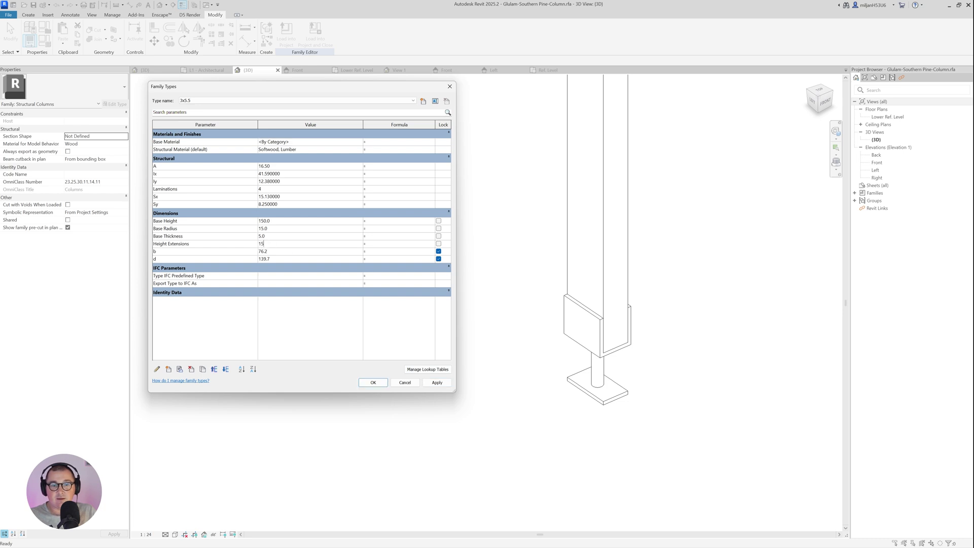
{"action": "left_click", "coordinate": [431, 382]}
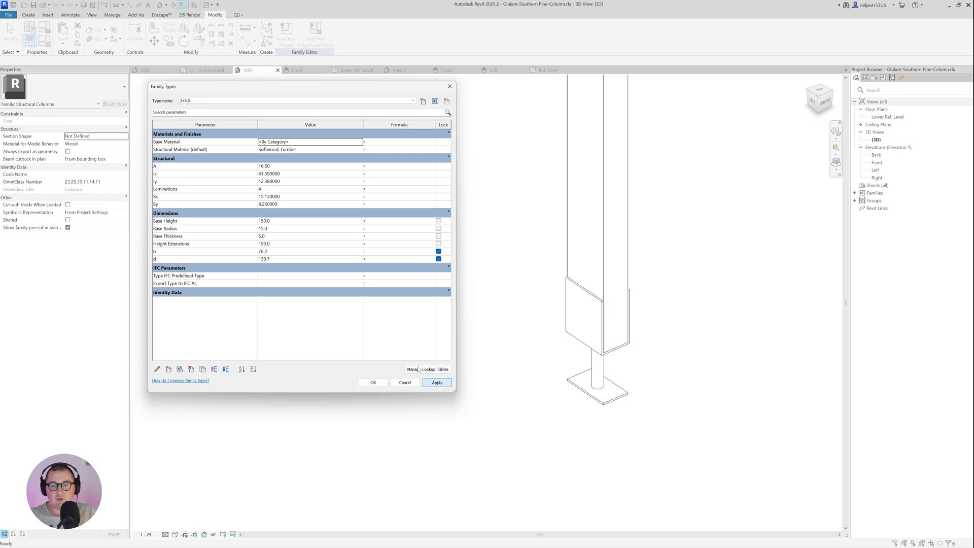
{"action": "left_click", "coordinate": [277, 244]}
{"action": "type", "text": "100"}
{"action": "left_click", "coordinate": [437, 382]}
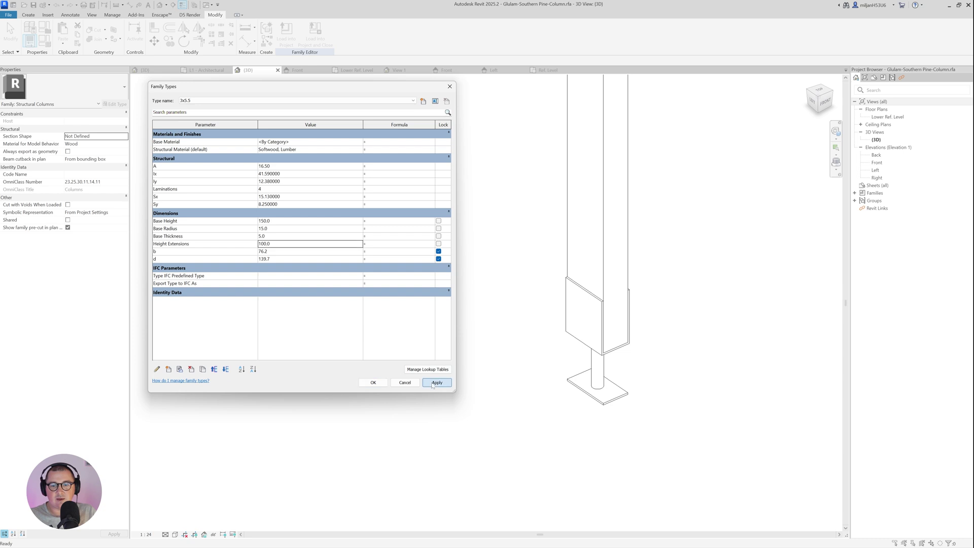
Set Height Extensions to 75, and the column section's b to 100 and d to 200, applying the values
{"action": "left_click", "coordinate": [277, 244]}
{"action": "type", "text": "75"}
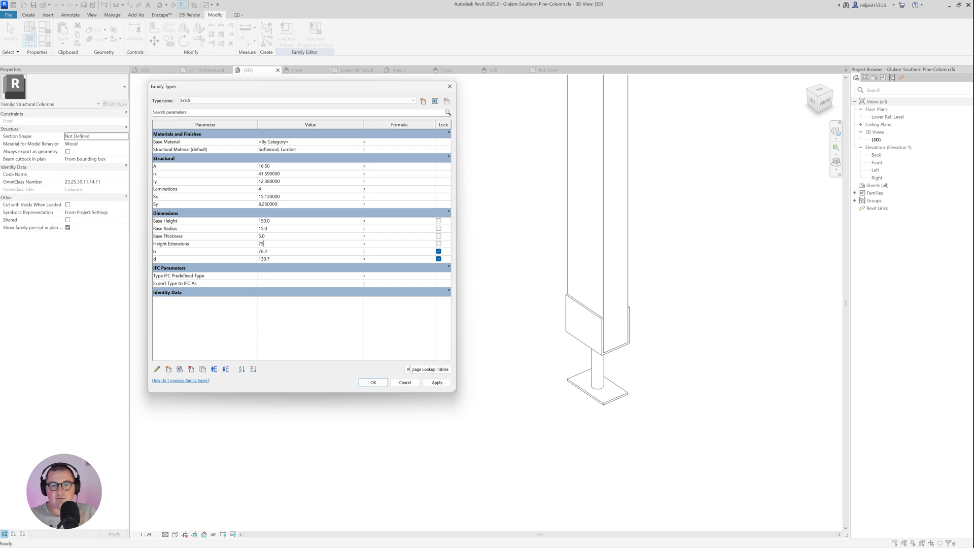
{"action": "left_click", "coordinate": [437, 383]}
{"action": "left_click", "coordinate": [274, 251]}
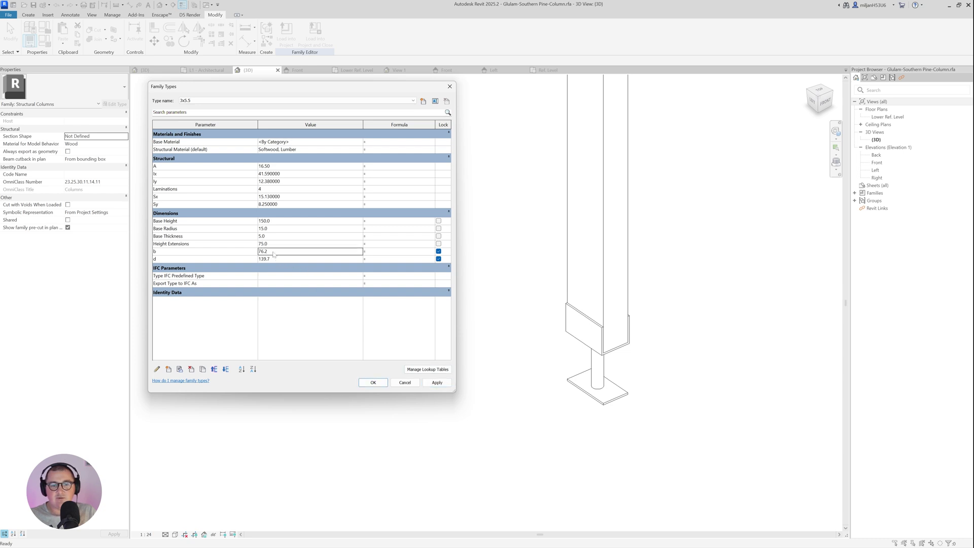
{"action": "type", "text": "100"}
{"action": "left_click", "coordinate": [275, 259]}
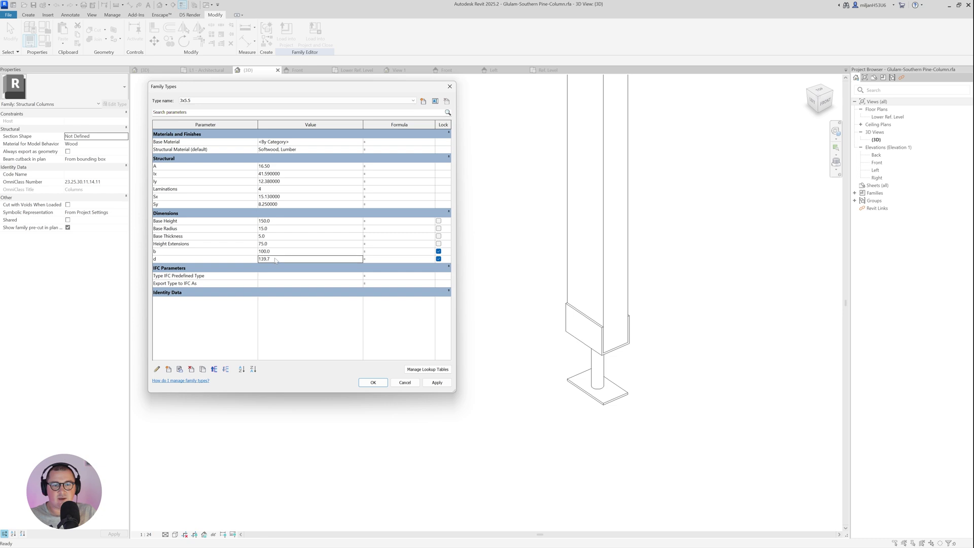
{"action": "type", "text": "200"}
{"action": "left_click", "coordinate": [437, 382]}
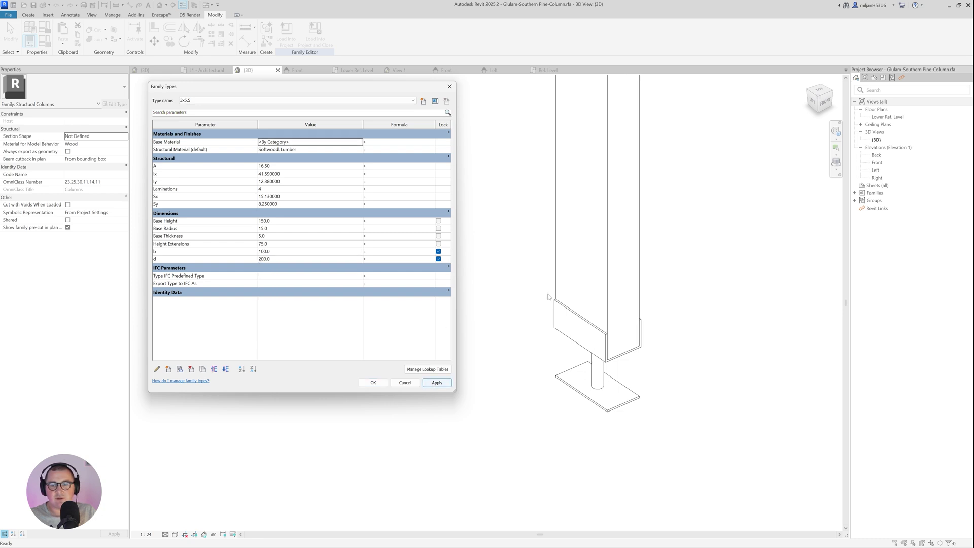
Reorder the Dimensions parameters so b and d come first, above Base Height, and accept the family types
{"action": "left_click", "coordinate": [157, 252]}
{"action": "left_click", "coordinate": [214, 370]}
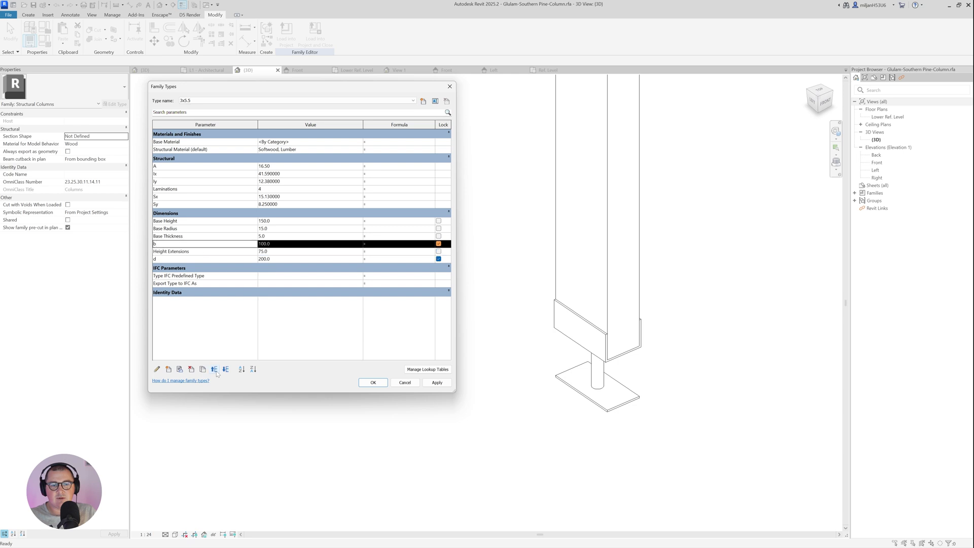
{"action": "left_click", "coordinate": [214, 370]}
{"action": "left_click", "coordinate": [214, 369]}
{"action": "left_click", "coordinate": [214, 369]}
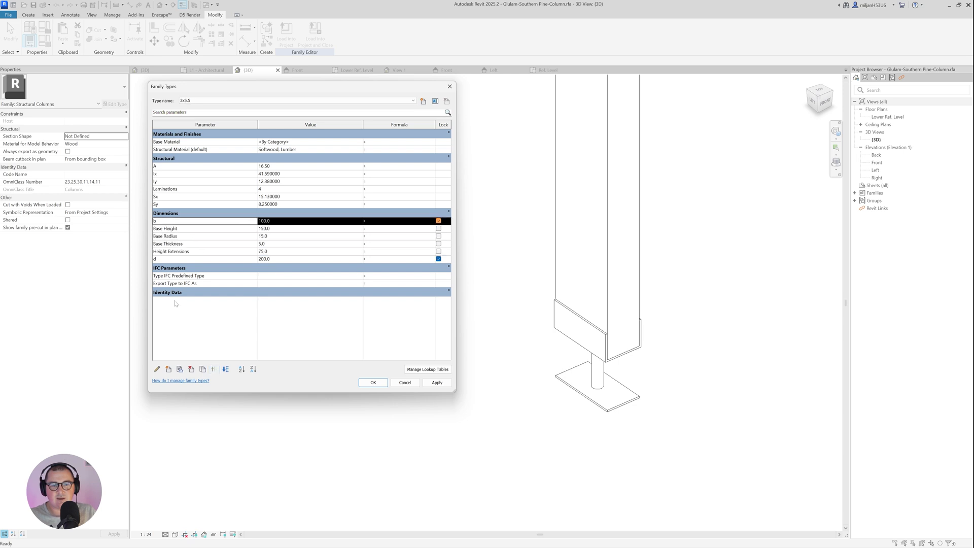
{"action": "left_click", "coordinate": [164, 261]}
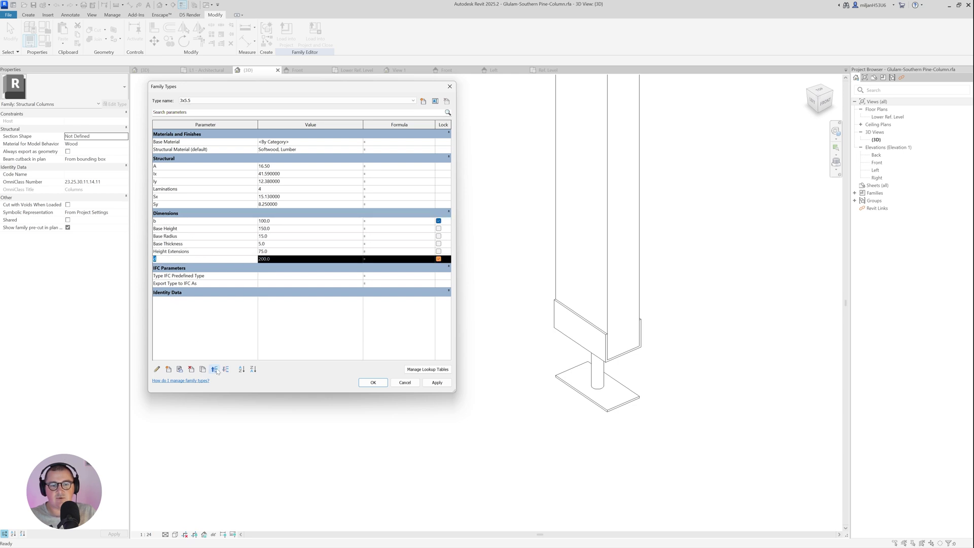
{"action": "left_click", "coordinate": [214, 370]}
{"action": "left_click", "coordinate": [215, 370]}
{"action": "left_click", "coordinate": [214, 369]}
{"action": "left_click", "coordinate": [215, 369]}
{"action": "left_click", "coordinate": [370, 384]}
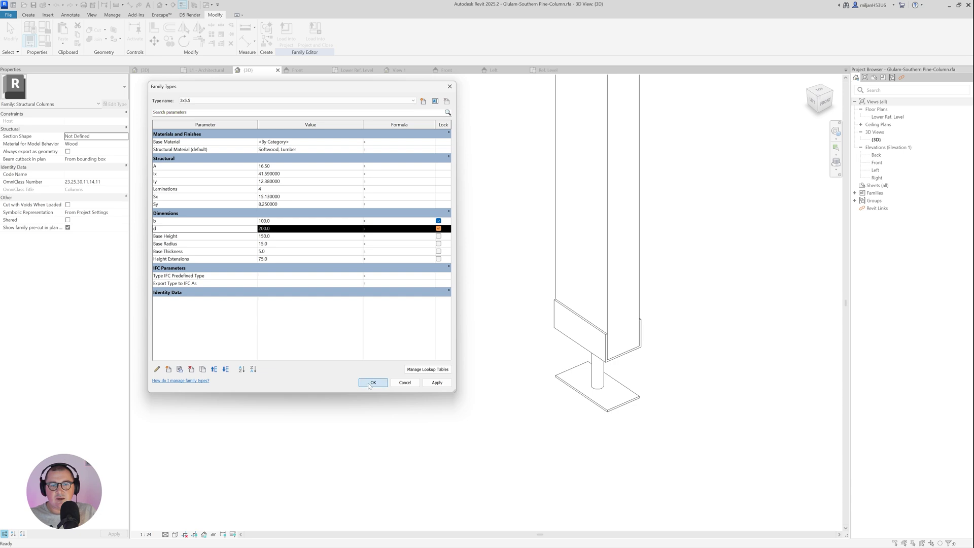
Load the edited column family into Project3 only, overwriting the version already there
{"action": "left_click", "coordinate": [292, 49]}
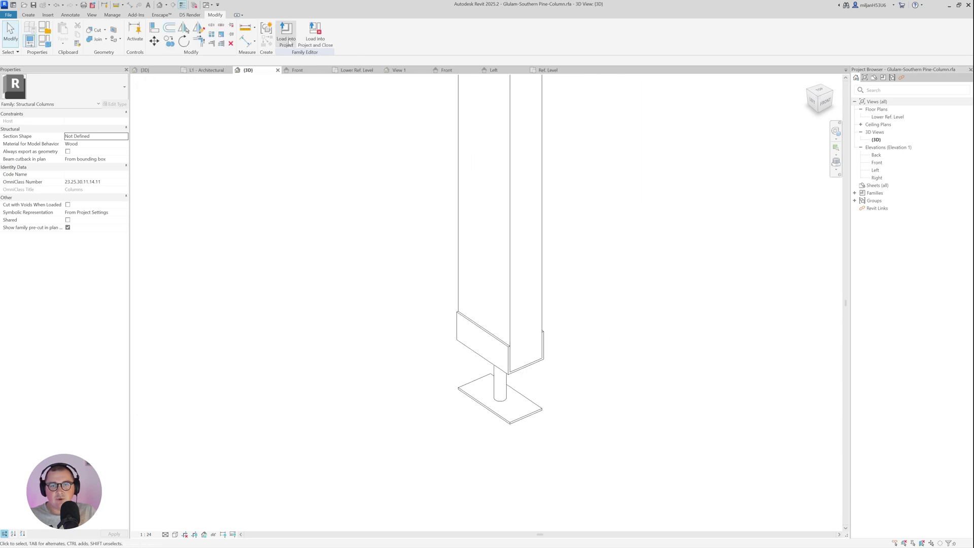
{"action": "left_click", "coordinate": [437, 244]}
{"action": "left_click", "coordinate": [466, 333]}
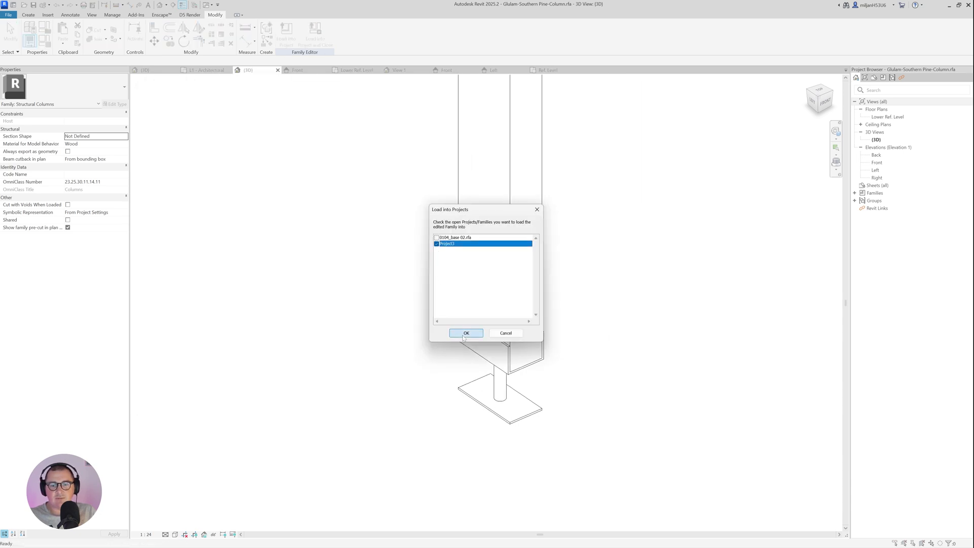
{"action": "left_click", "coordinate": [438, 286]}
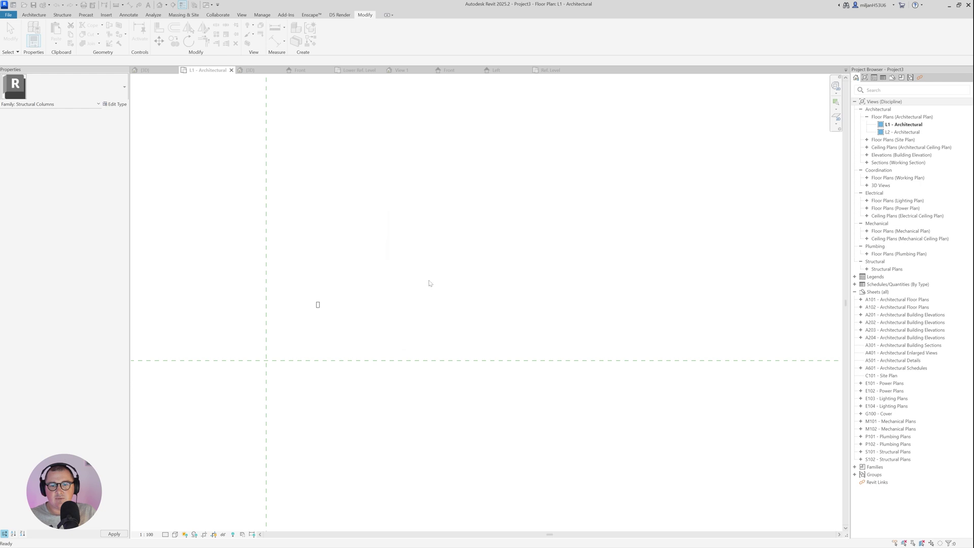
In the project's 3D view, frame the column base and display the model in the Realistic visual style
{"action": "left_click", "coordinate": [145, 70]}
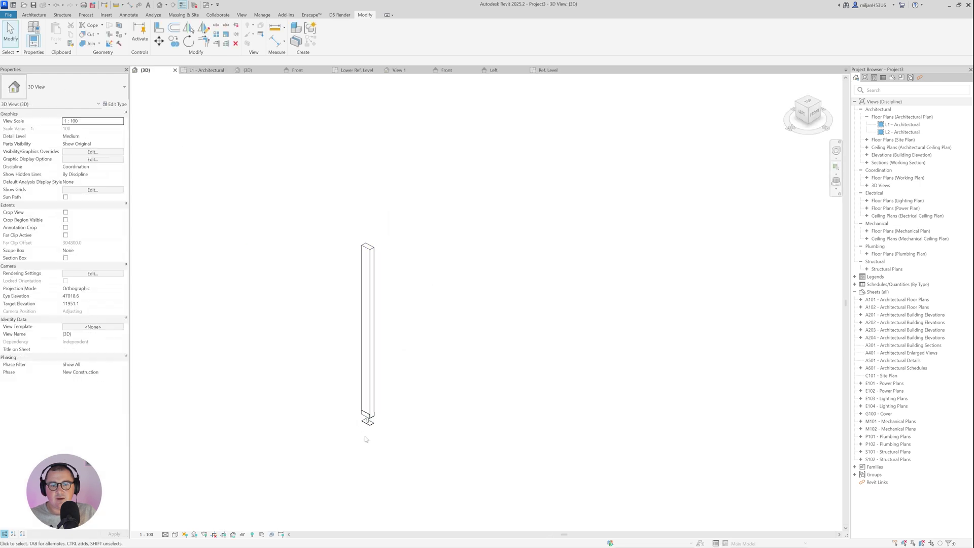
{"action": "scroll", "coordinate": [370, 426], "scroll_direction": "up", "scroll_amount": 2}
{"action": "left_click", "coordinate": [370, 420]}
{"action": "scroll", "coordinate": [381, 422], "scroll_direction": "up", "scroll_amount": 3}
{"action": "middle_click_drag", "start_coordinate": [381, 422], "coordinate": [257, 417], "text": "shift"}
{"action": "left_click", "coordinate": [256, 417]}
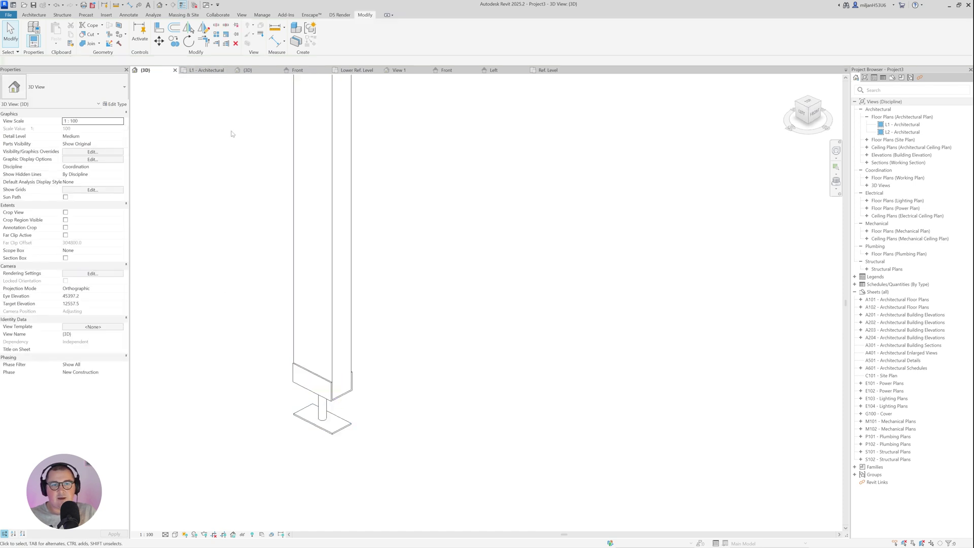
{"action": "left_click", "coordinate": [175, 535]}
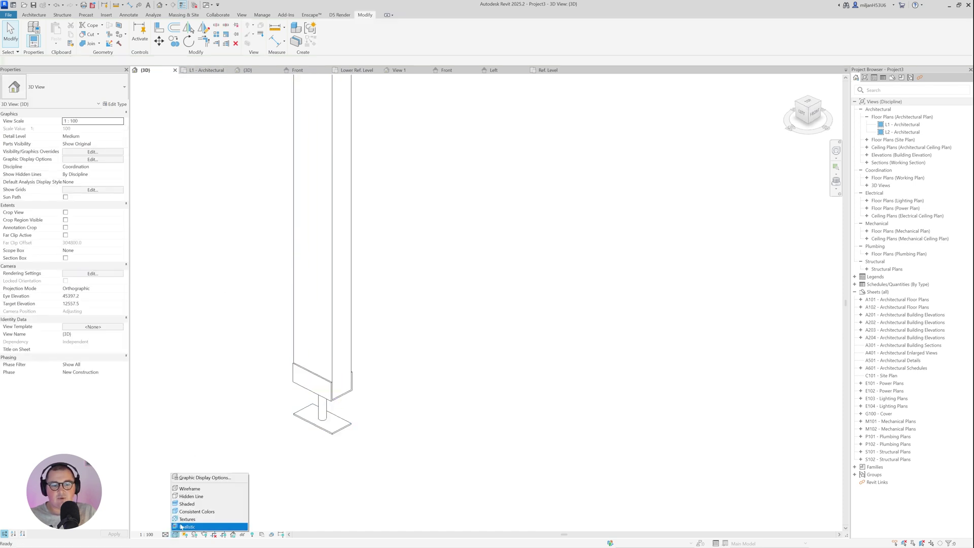
{"action": "left_click", "coordinate": [180, 527]}
{"action": "scroll", "coordinate": [362, 392], "scroll_direction": "up", "scroll_amount": 3}
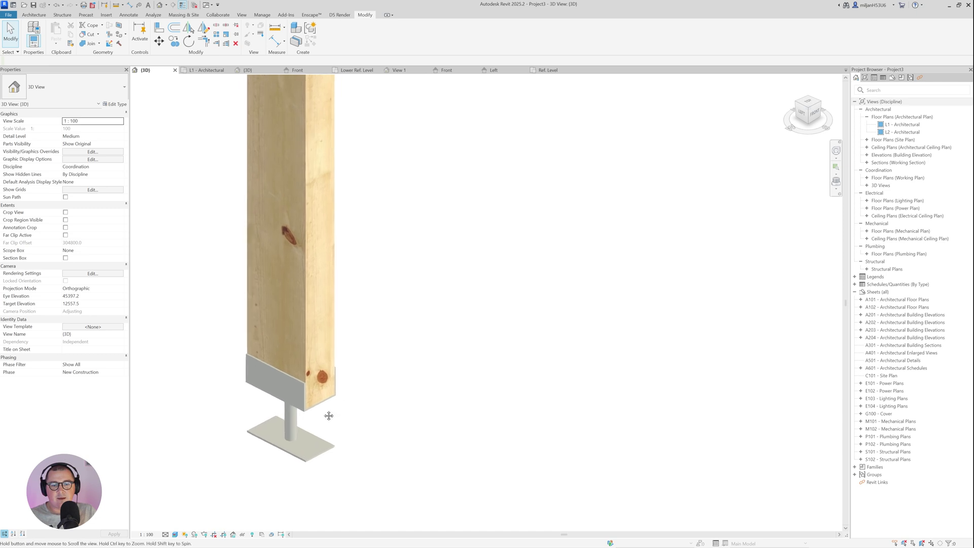
{"action": "left_click", "coordinate": [311, 322]}
{"action": "scroll", "coordinate": [361, 265], "scroll_direction": "down", "scroll_amount": 3}
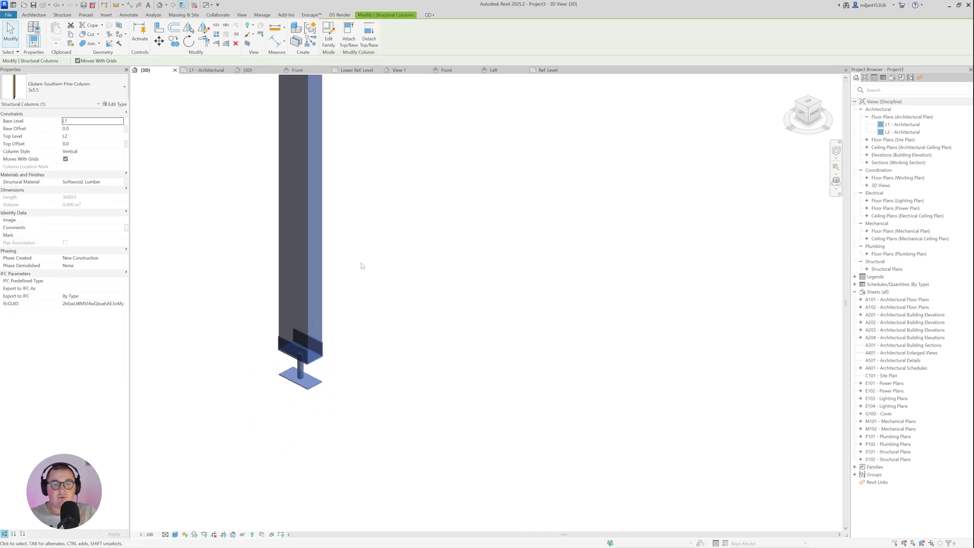
{"action": "left_click", "coordinate": [228, 271]}
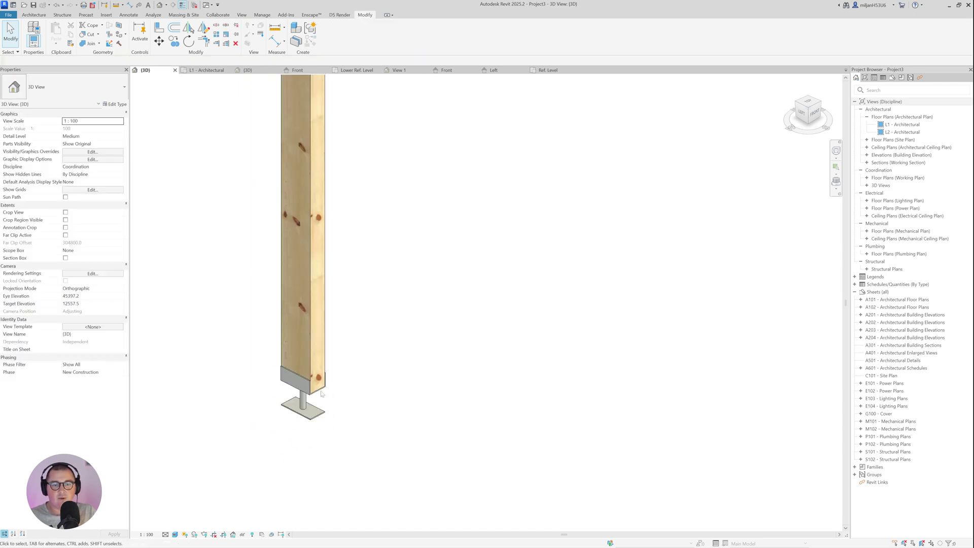
Search the materials for steel and assign Metal - Steel as the glulam column type's Base Material, accepting the type properties
{"action": "left_click", "coordinate": [311, 419]}
{"action": "scroll", "coordinate": [320, 398], "scroll_direction": "up", "scroll_amount": 2}
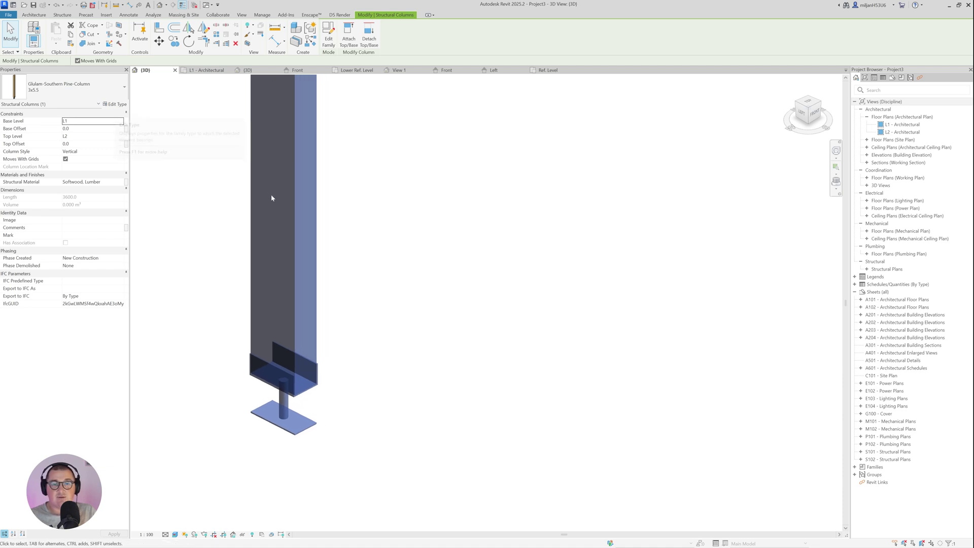
{"action": "middle_click_drag", "start_coordinate": [272, 198], "coordinate": [573, 216]}
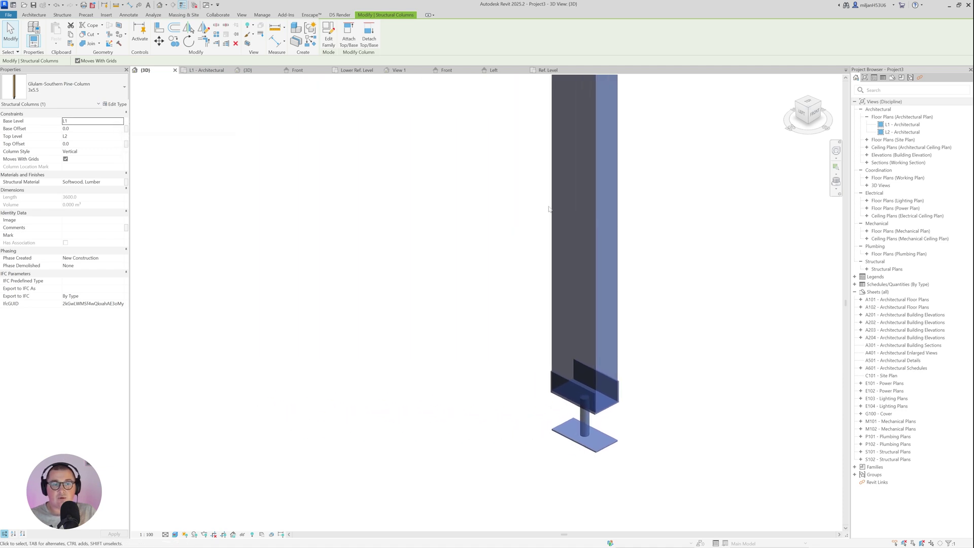
{"action": "left_click", "coordinate": [114, 104]}
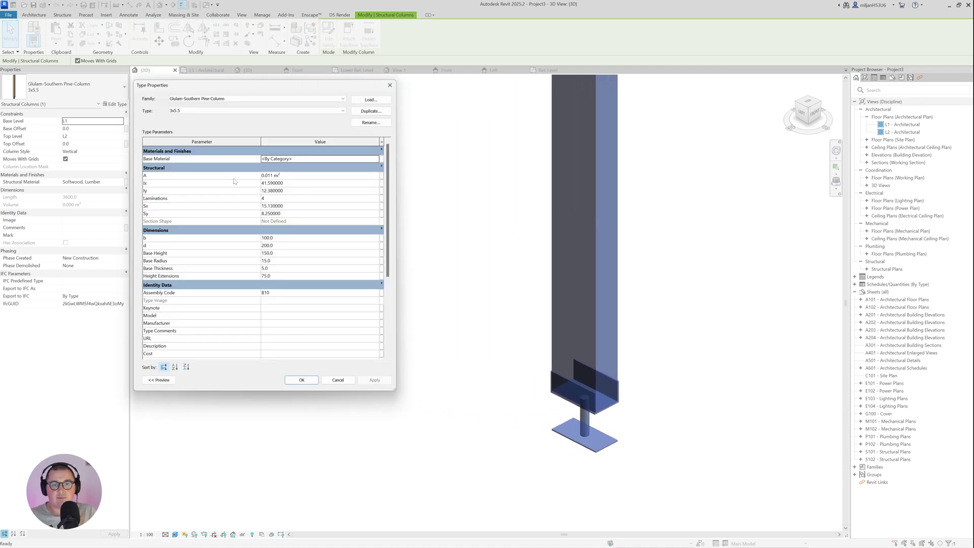
{"action": "left_click", "coordinate": [375, 161]}
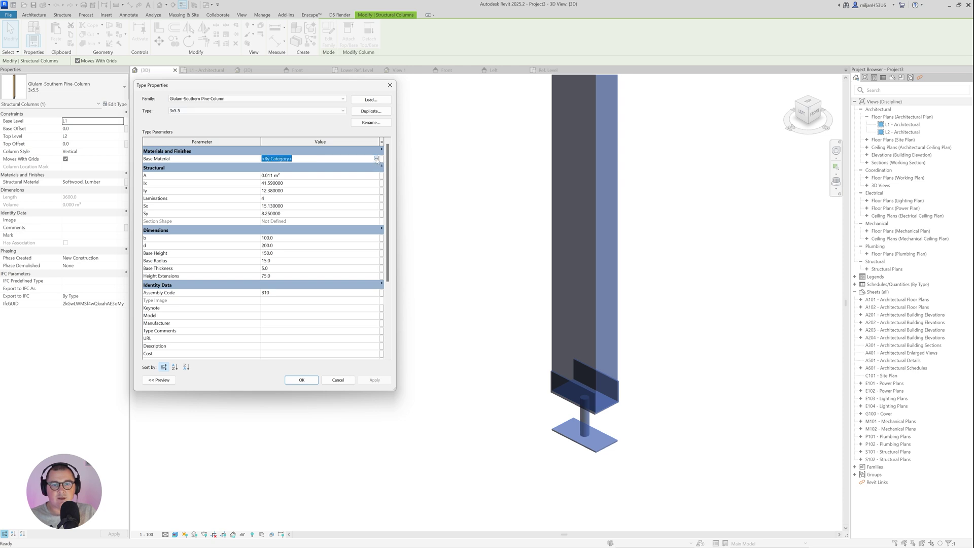
{"action": "left_click", "coordinate": [376, 160]}
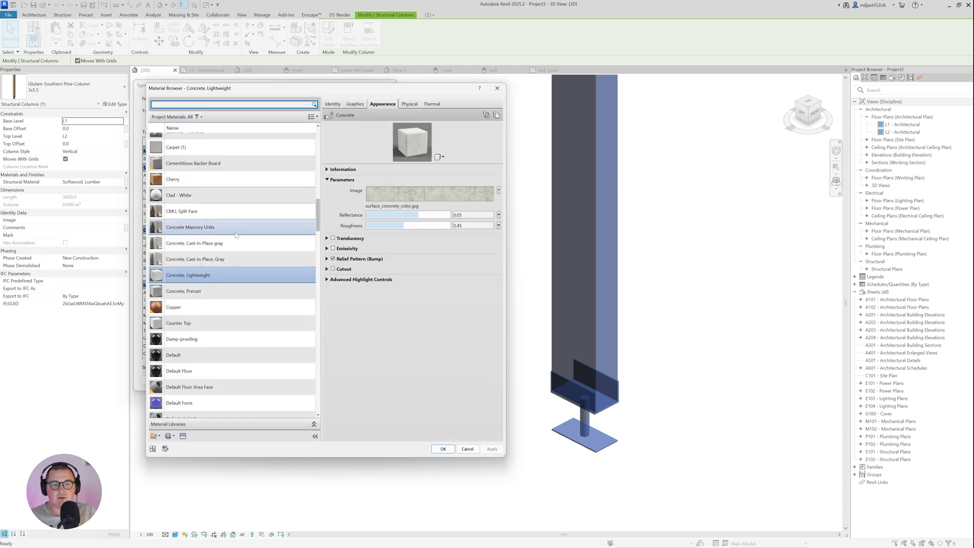
{"action": "scroll", "coordinate": [236, 295], "scroll_direction": "down", "scroll_amount": 6}
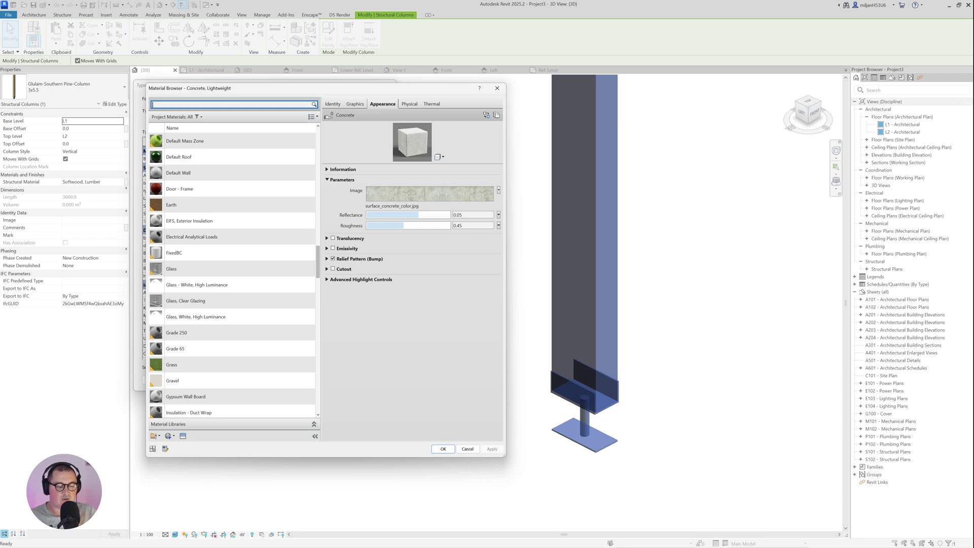
{"action": "key", "text": "Return"}
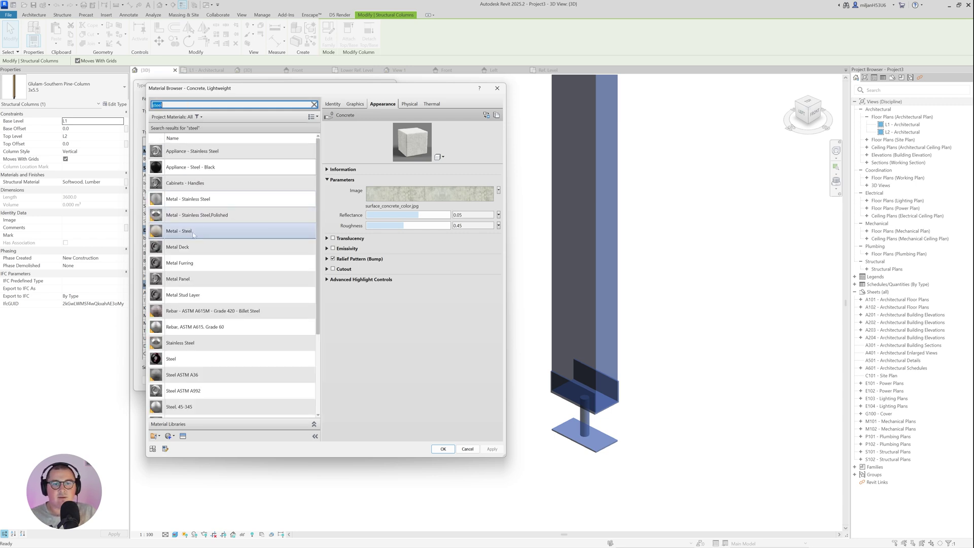
{"action": "left_click", "coordinate": [235, 233]}
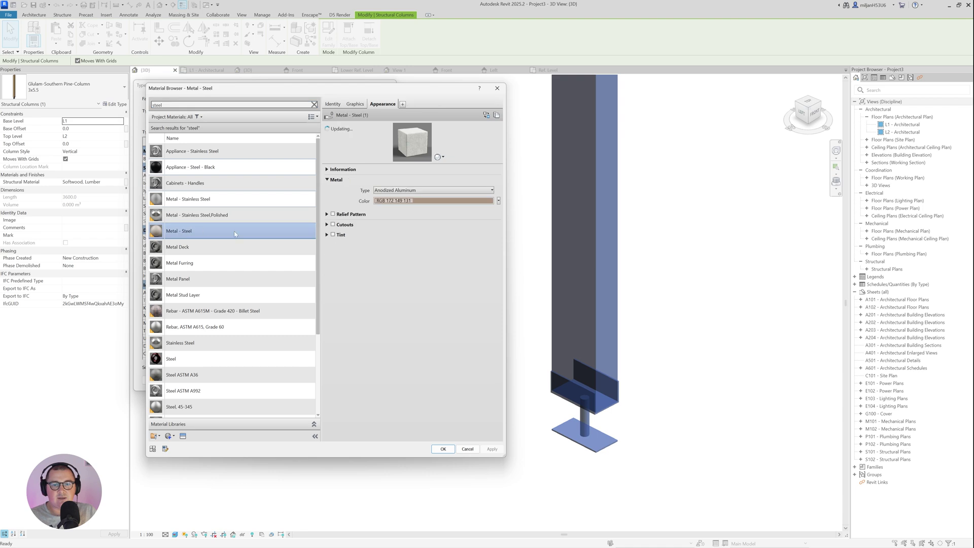
{"action": "left_click", "coordinate": [443, 449]}
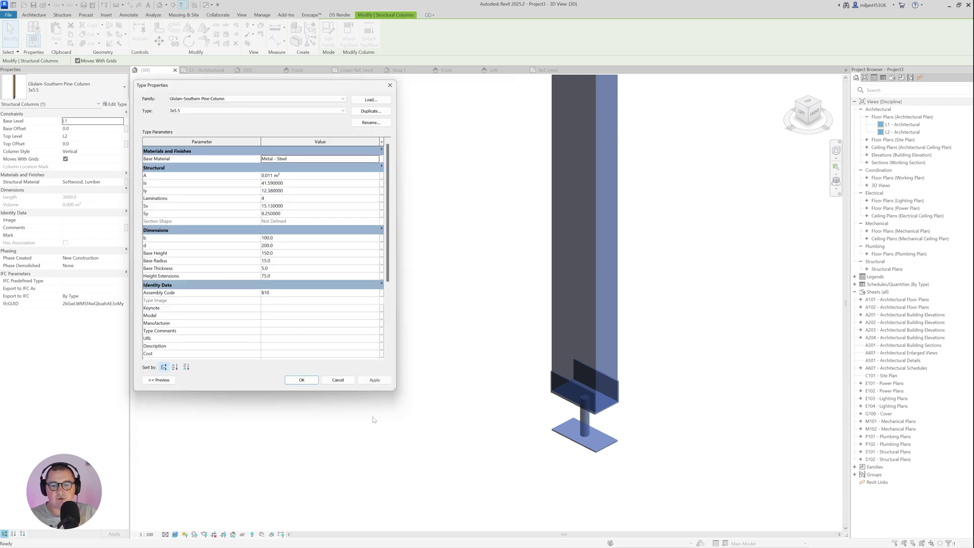
{"action": "key", "text": "Return"}
{"action": "left_click", "coordinate": [370, 402]}
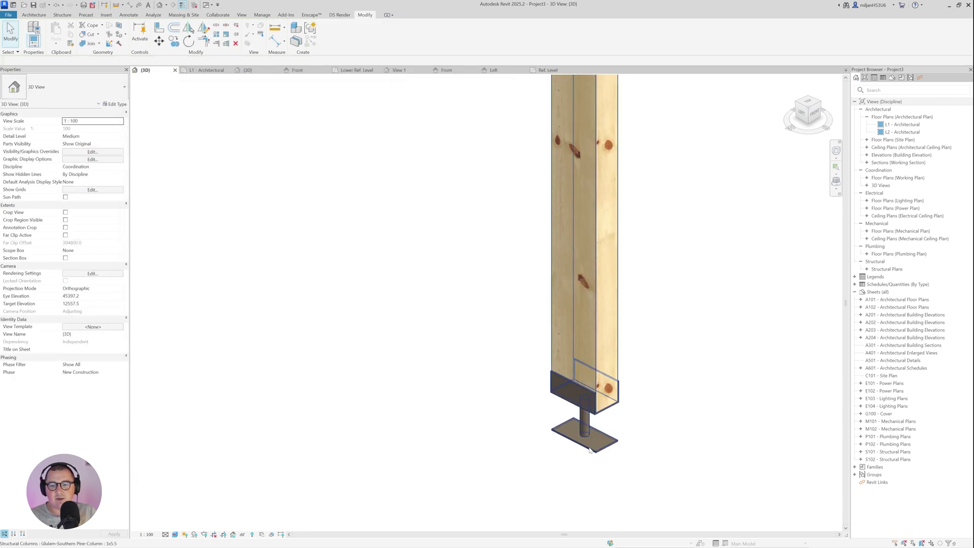
In the glulam column's type properties, set the section's b to 140 and d to 250
{"action": "middle_click_drag", "start_coordinate": [590, 450], "coordinate": [549, 458]}
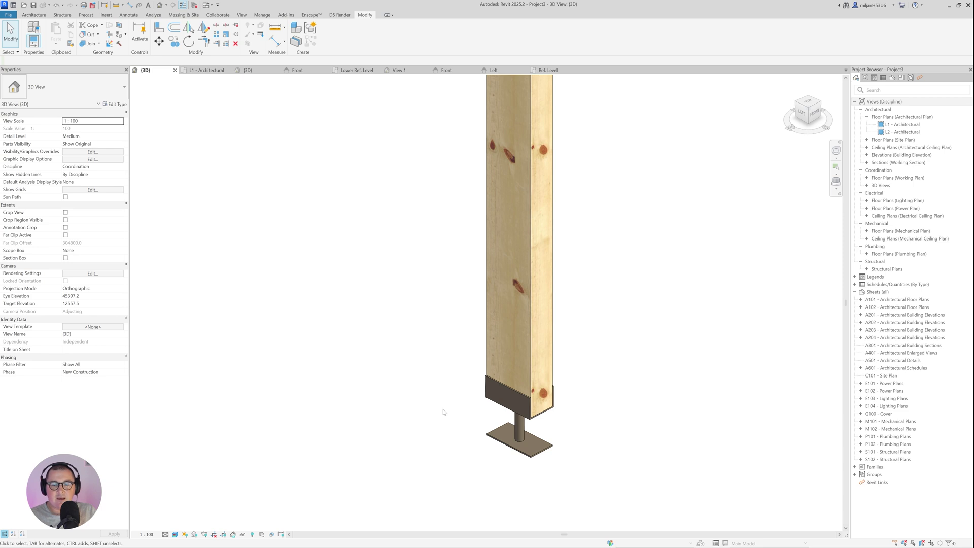
{"action": "middle_click_drag", "start_coordinate": [481, 419], "coordinate": [558, 407]}
{"action": "left_click", "coordinate": [622, 376]}
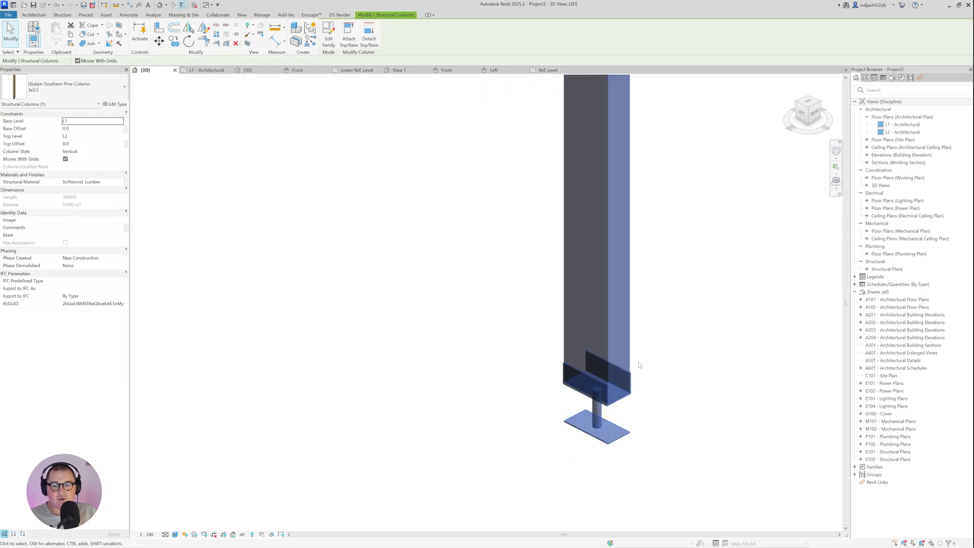
{"action": "left_click", "coordinate": [114, 104]}
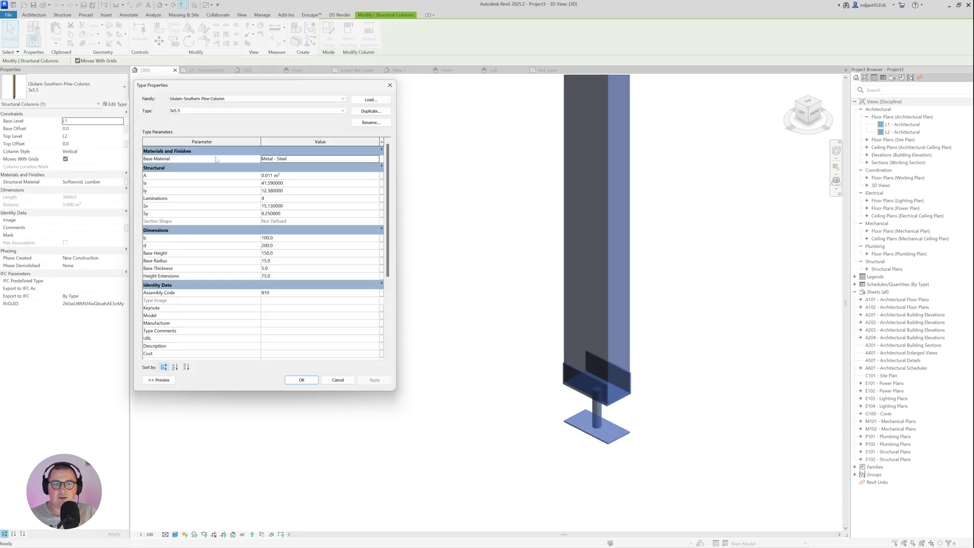
{"action": "left_click_drag", "start_coordinate": [222, 90], "coordinate": [224, 89]}
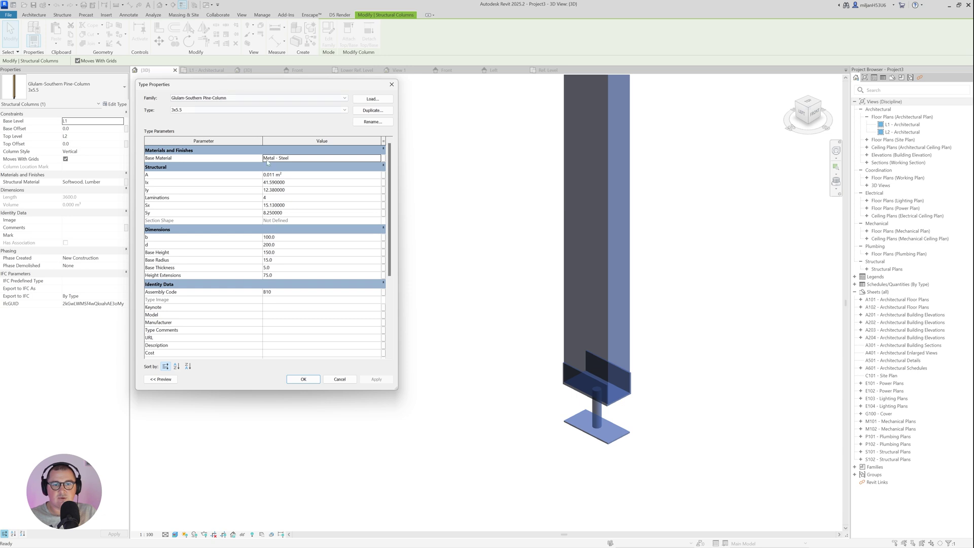
{"action": "left_click", "coordinate": [283, 238]}
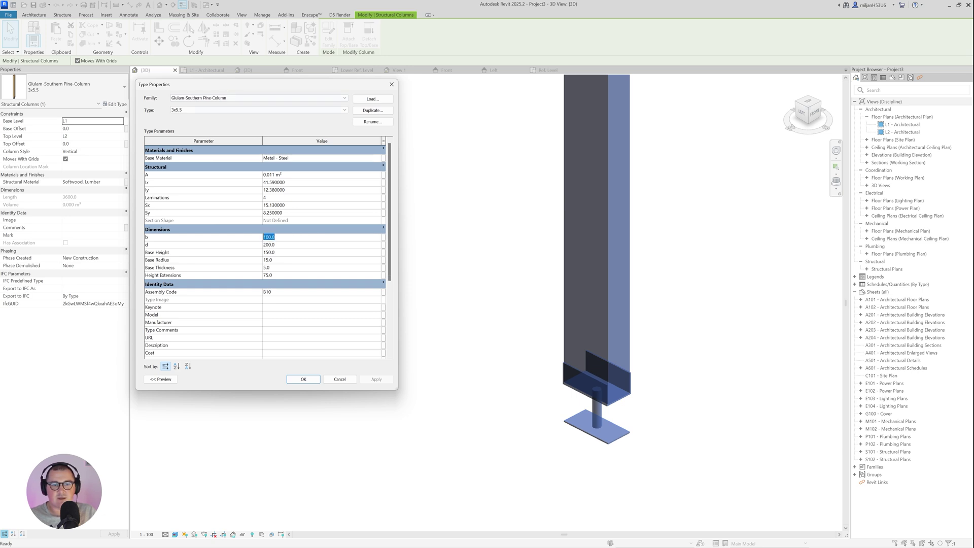
{"action": "type", "text": "140"}
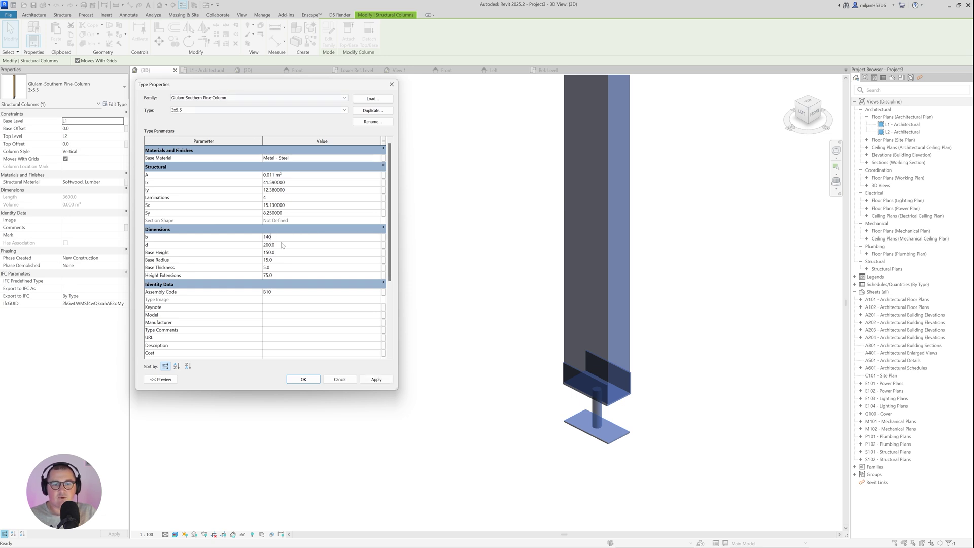
{"action": "left_click", "coordinate": [283, 245]}
{"action": "type", "text": "250"}
{"action": "key", "text": "Tab"}
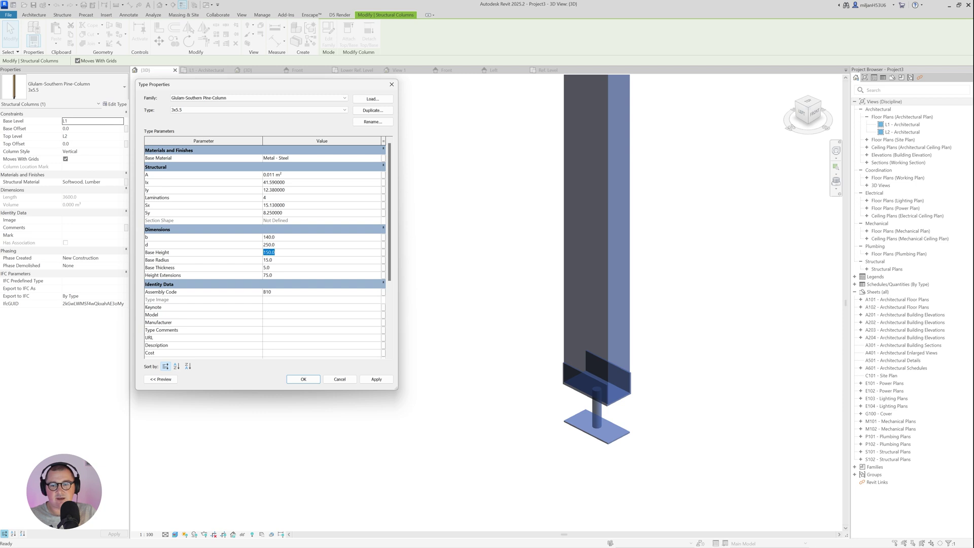
Set Base Height to 200, Base Radius to 25, Base Thickness to 7 and Height Extensions to 100, accept the type properties and deselect the column
{"action": "type", "text": "200"}
{"action": "key", "text": "Tab"}
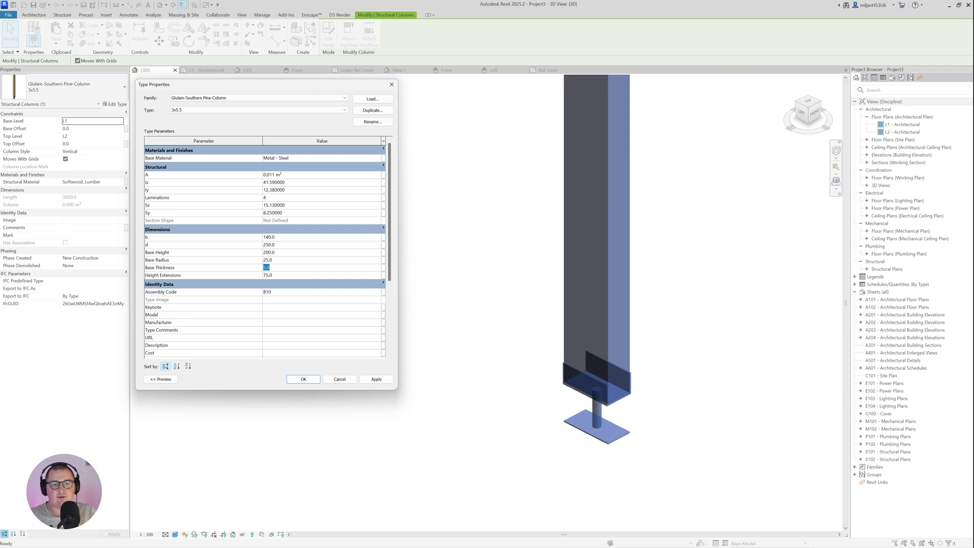
{"action": "key", "text": "Tab"}
{"action": "type", "text": "100"}
{"action": "left_click", "coordinate": [376, 379]}
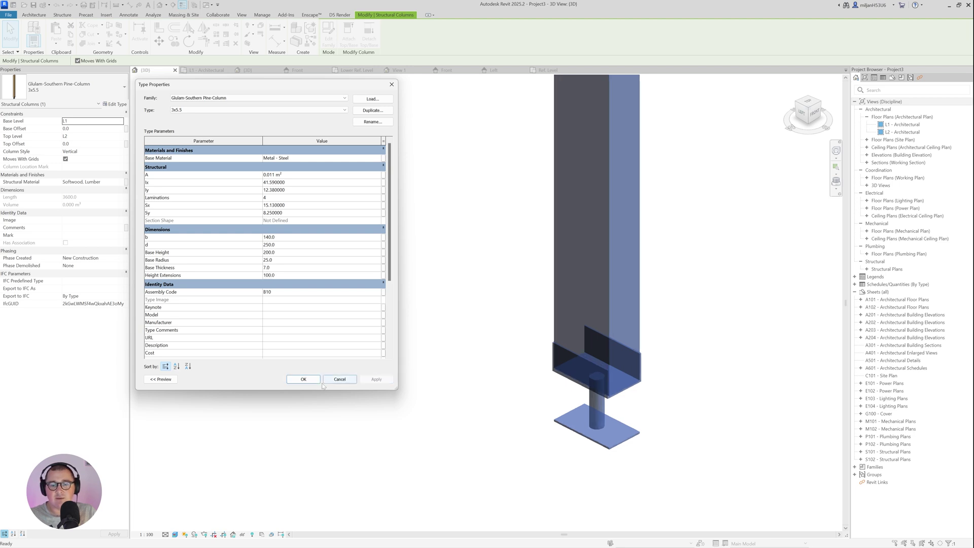
{"action": "left_click", "coordinate": [304, 379]}
{"action": "left_click", "coordinate": [700, 318]}
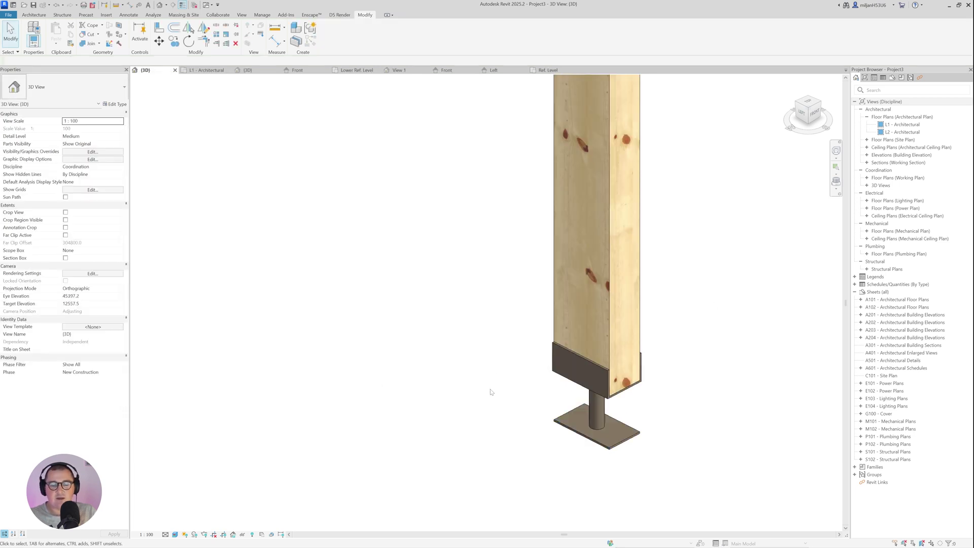